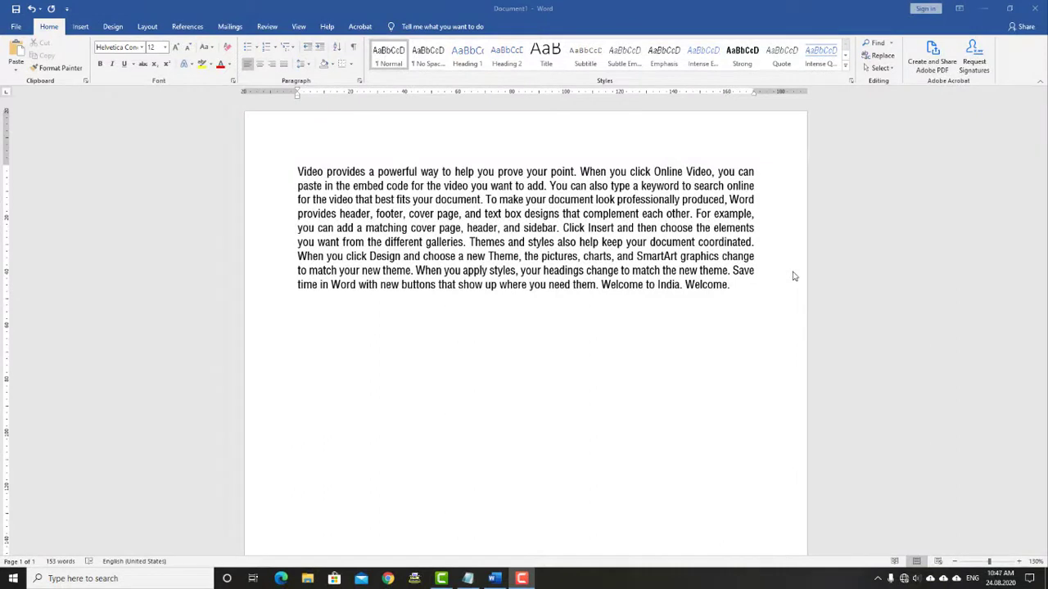
Step: Switch to the Notepad notes and add the heading "Horizontal Line" with a row of hyphens beneath it, below the Indent section
{"action": "left_click", "coordinate": [469, 579]}
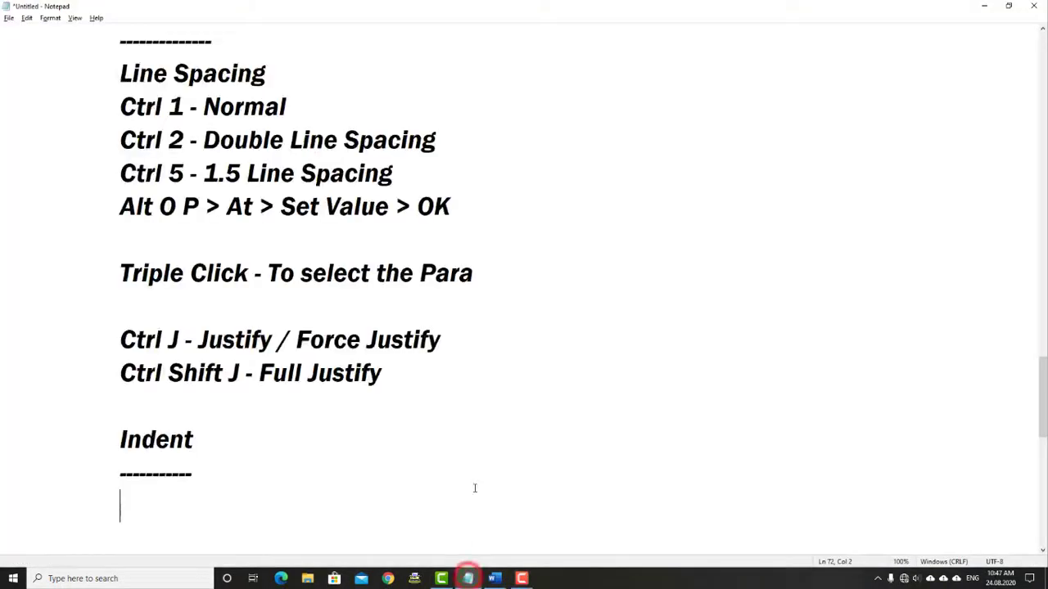
{"action": "type", "text": "Horizonta"}
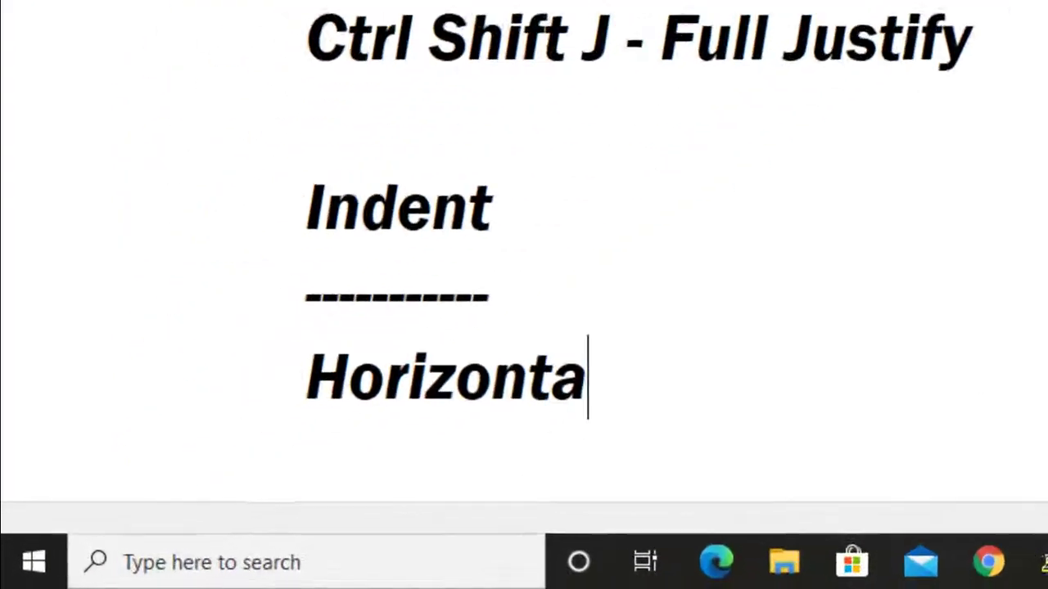
{"action": "type", "text": "l Line"}
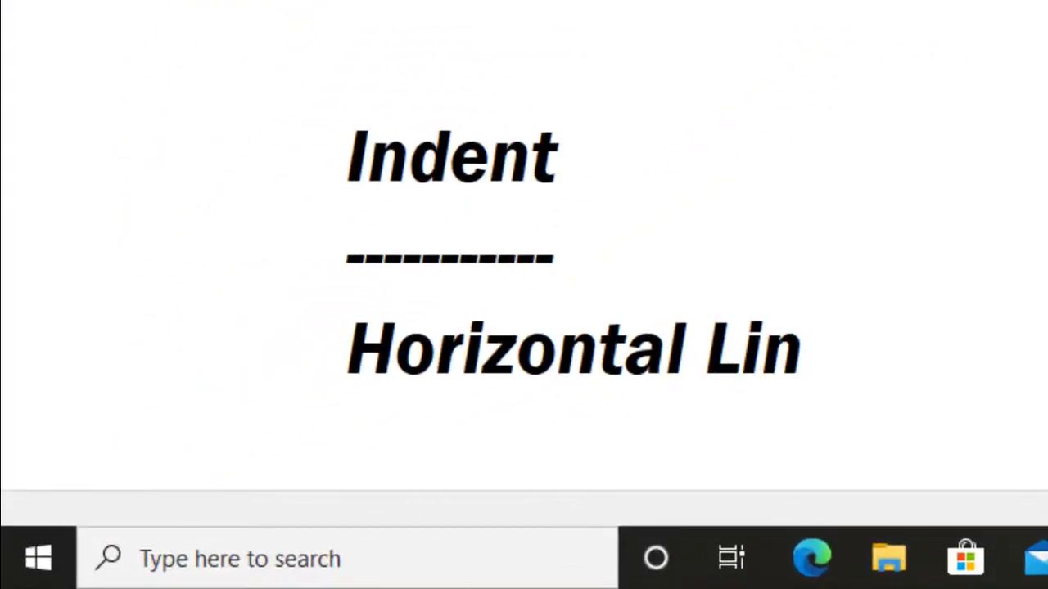
{"action": "key", "text": "Return"}
{"action": "key", "text": "Tab"}
{"action": "type", "text": "------------------------"}
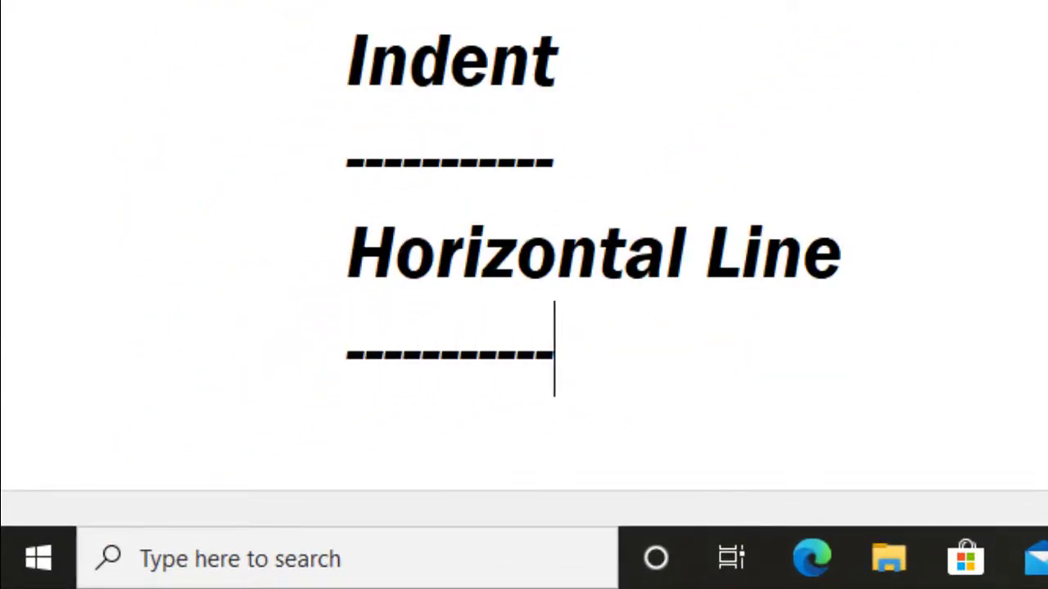
{"action": "type", "text": "--"}
{"action": "key", "text": "Return"}
{"action": "key", "text": "Tab"}
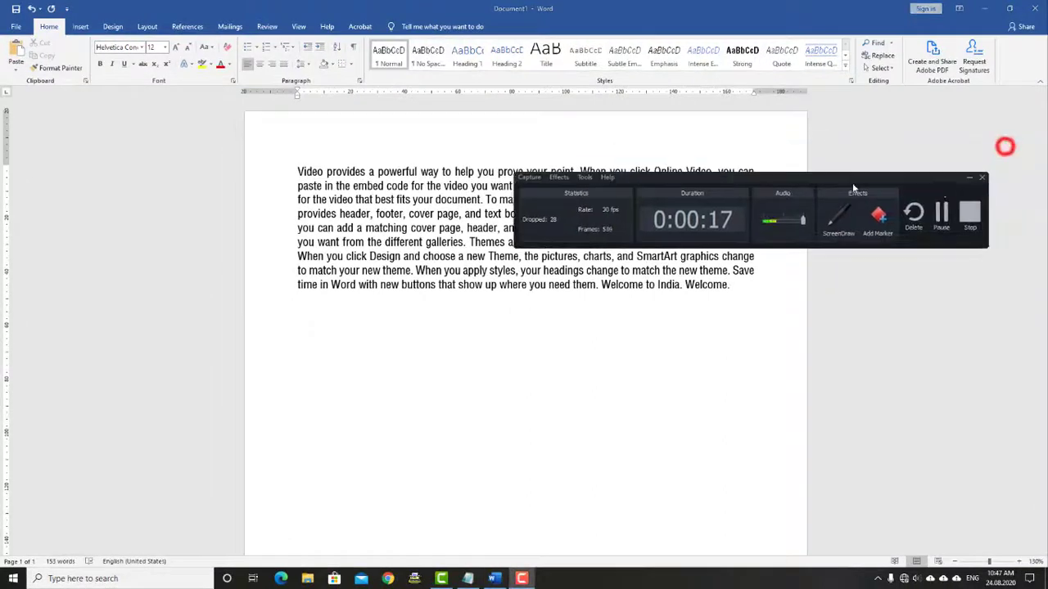
Step: Go back to the Word document and create two thin horizontal lines below the paragraph by converting rows of hyphens
{"action": "left_click", "coordinate": [970, 178]}
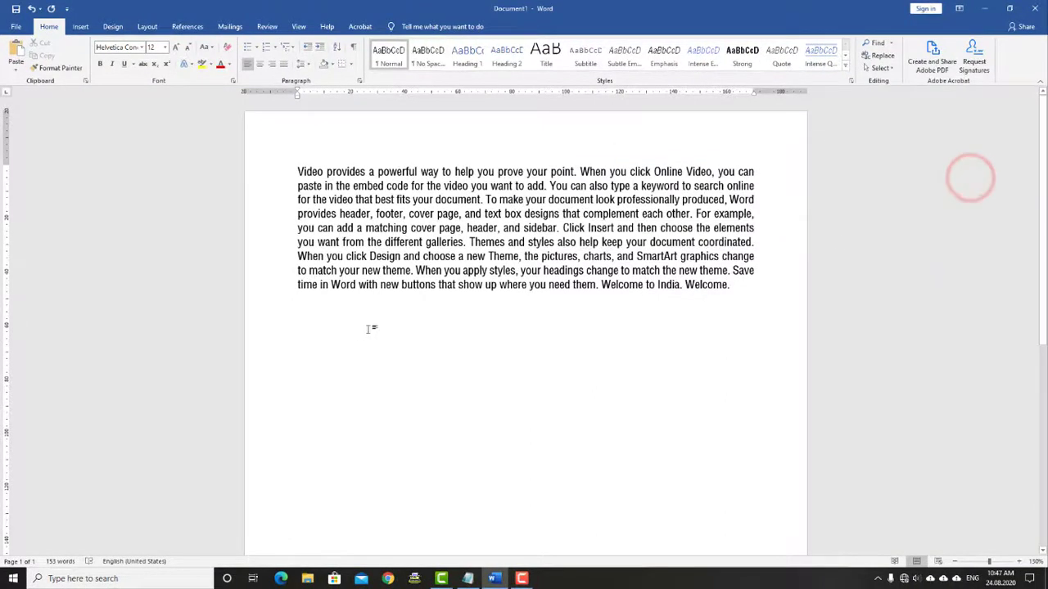
{"action": "left_click", "coordinate": [313, 302]}
{"action": "left_click", "coordinate": [306, 325]}
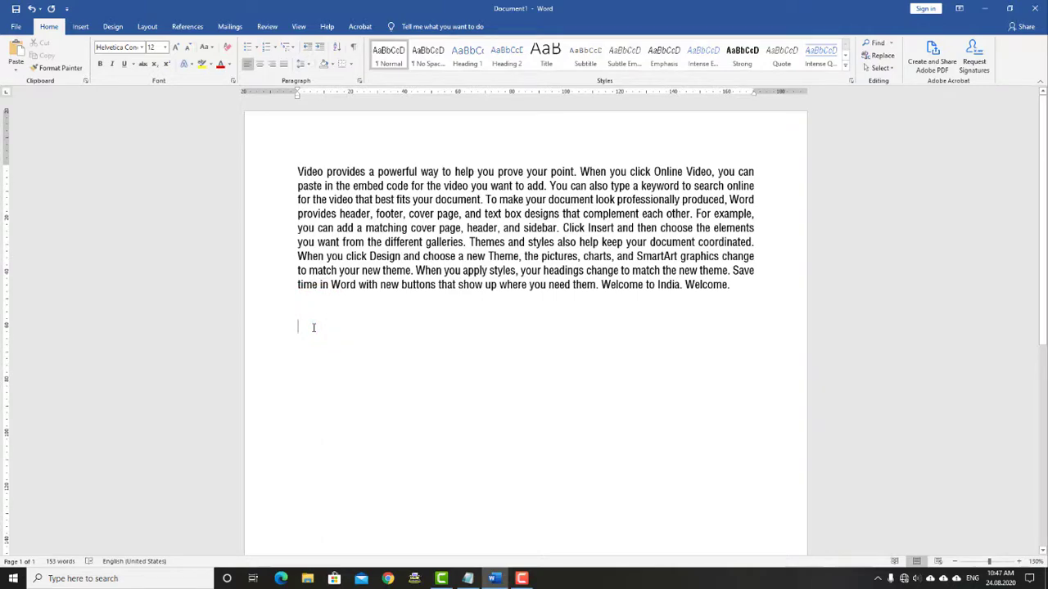
{"action": "type", "text": "-"}
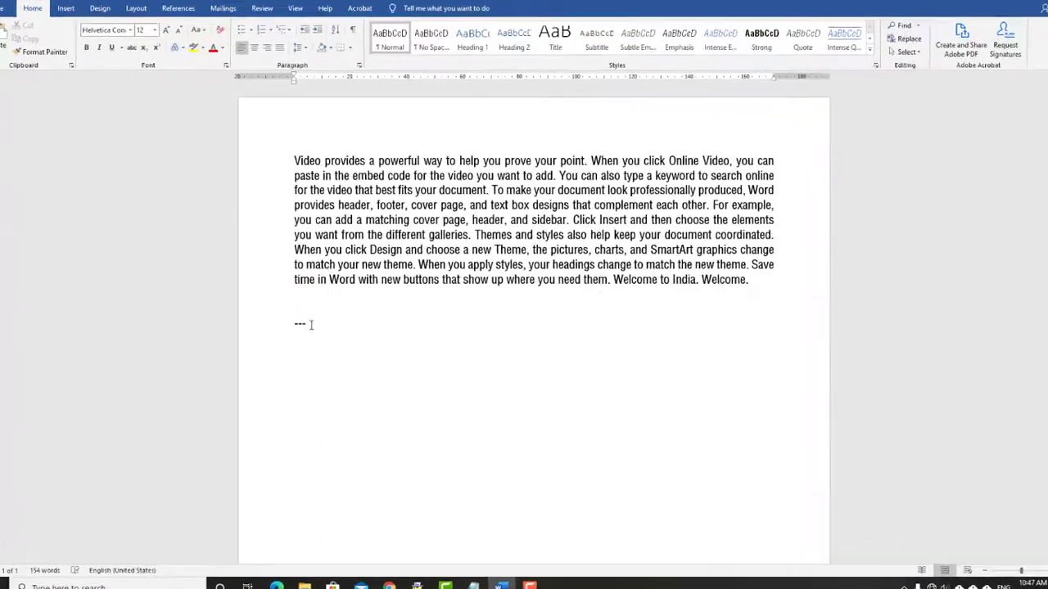
{"action": "type", "text": "--"}
{"action": "key", "text": "Return"}
{"action": "key", "text": "Return"}
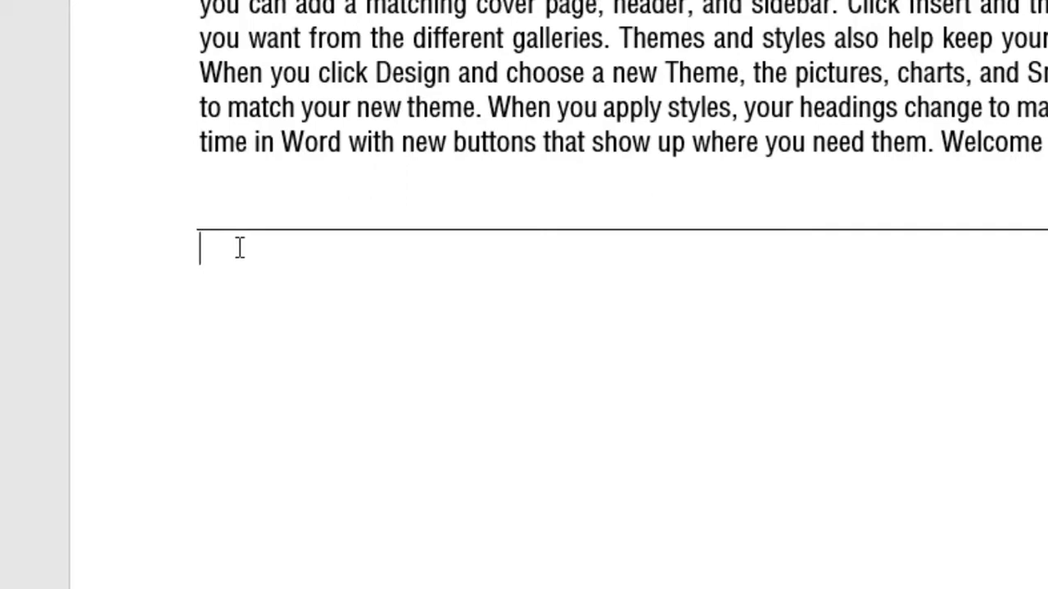
{"action": "type", "text": "-----"}
{"action": "key", "text": "Return"}
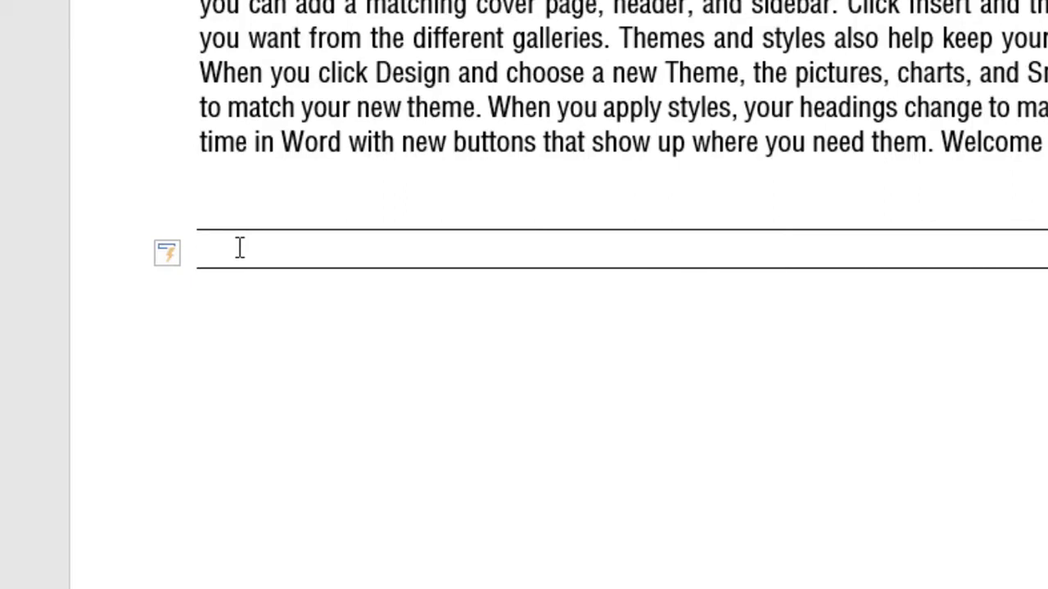
Step: Create a wavy line from ~~~ and a triple line with a thick centre from ### below the thin lines
{"action": "type", "text": "~~~"}
{"action": "key", "text": "Return"}
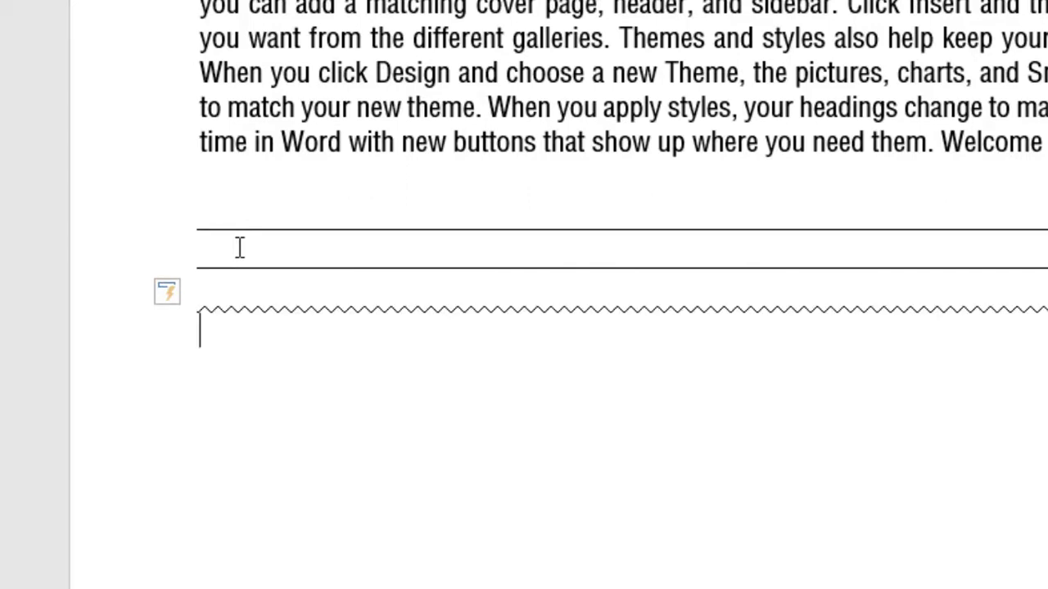
{"action": "type", "text": "###"}
{"action": "key", "text": "Return"}
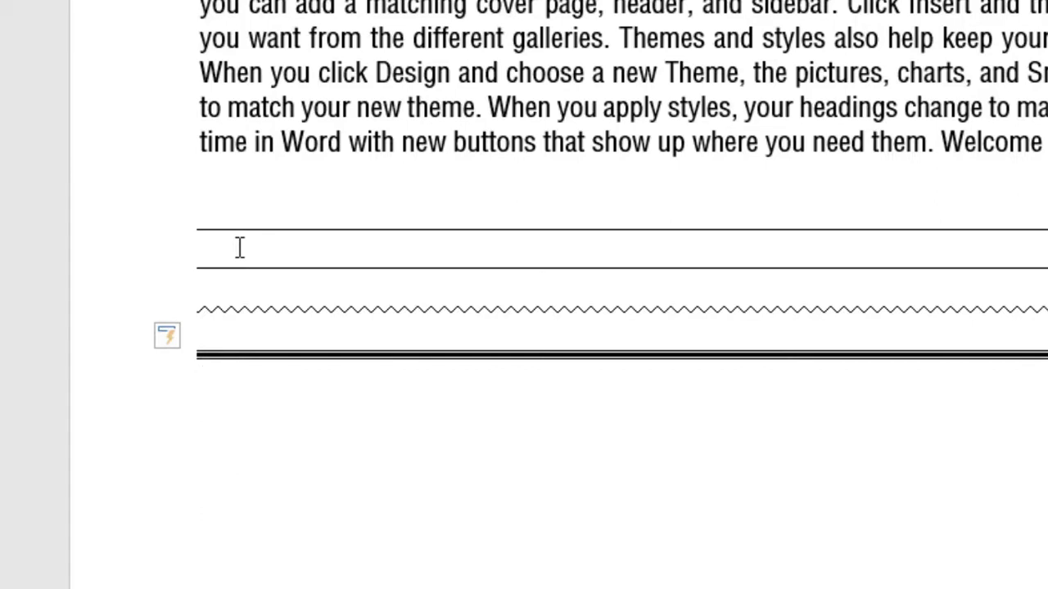
Step: Create a dotted line from *** and a double line from === below the triple line
{"action": "type", "text": "***"}
{"action": "key", "text": "Return"}
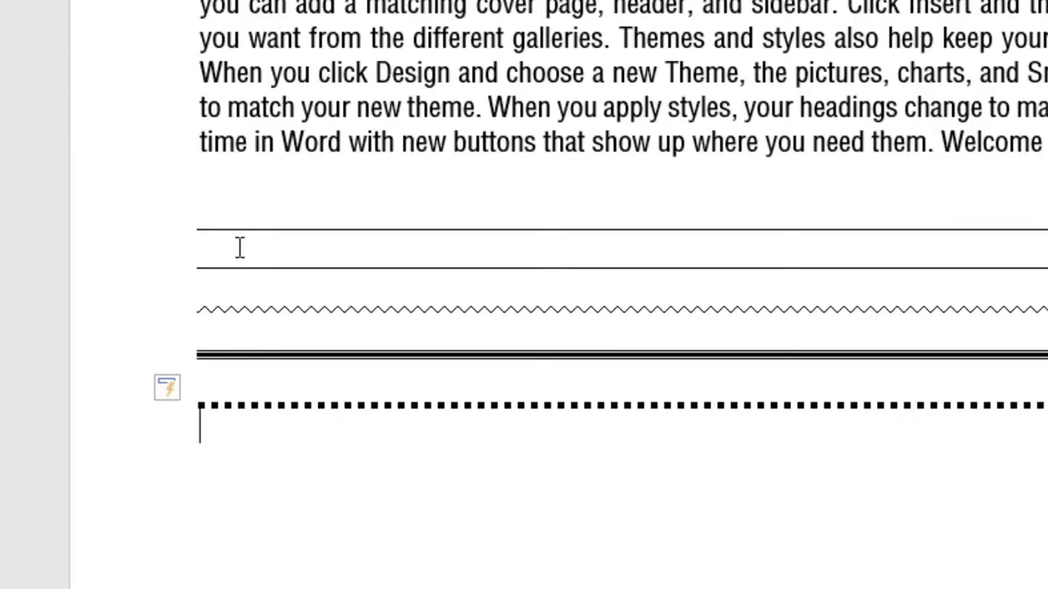
{"action": "type", "text": "==="}
{"action": "key", "text": "Return"}
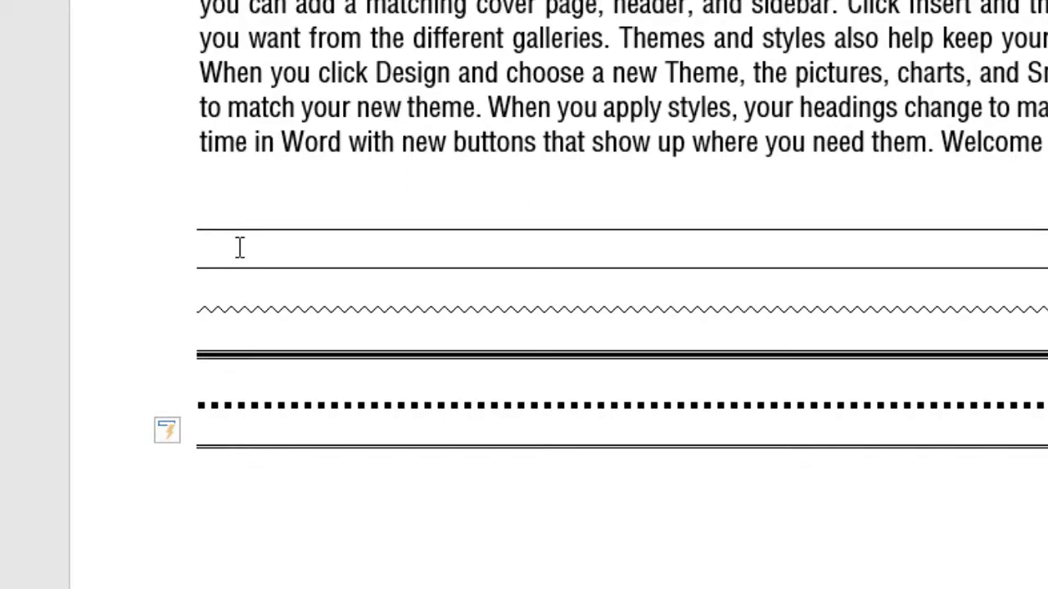
Step: Create a bold solid line from ___ and, further down, another dotted line from ***
{"action": "type", "text": "___"}
{"action": "key", "text": "Return"}
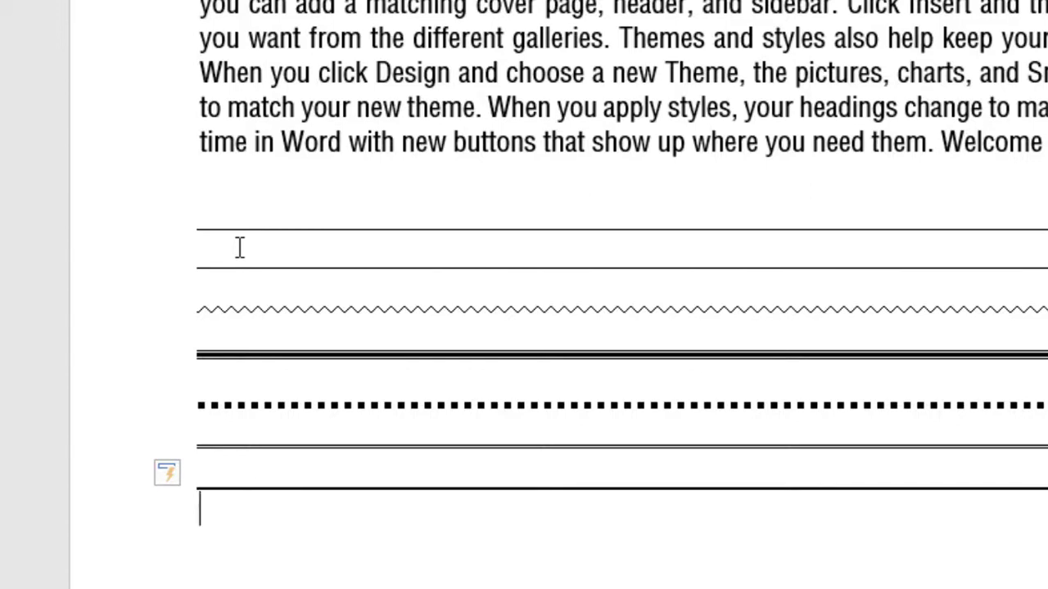
{"action": "key", "text": "Return"}
{"action": "key", "text": "Return"}
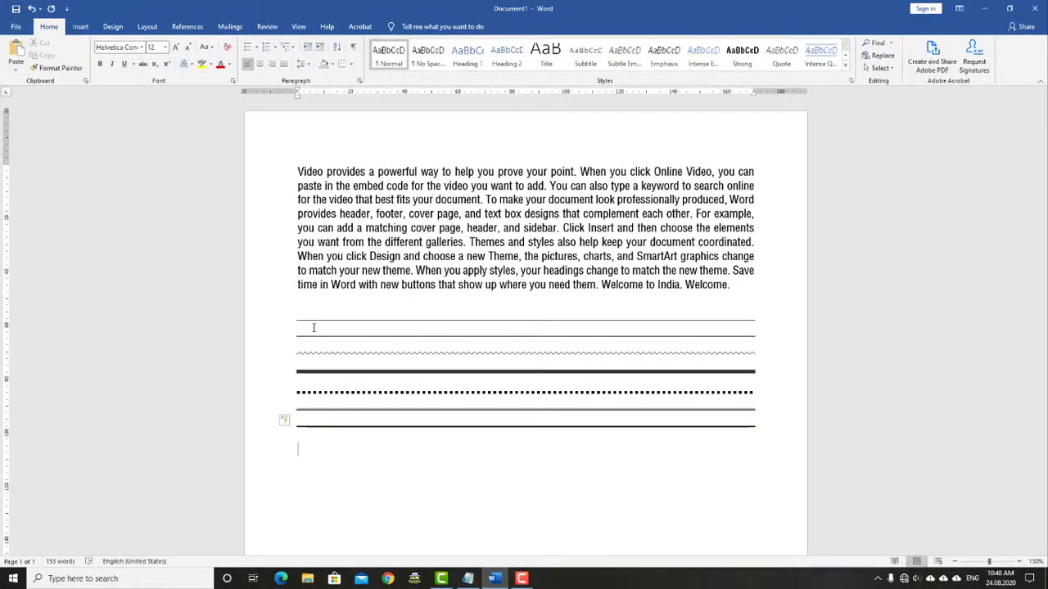
{"action": "type", "text": "***"}
{"action": "key", "text": "Return"}
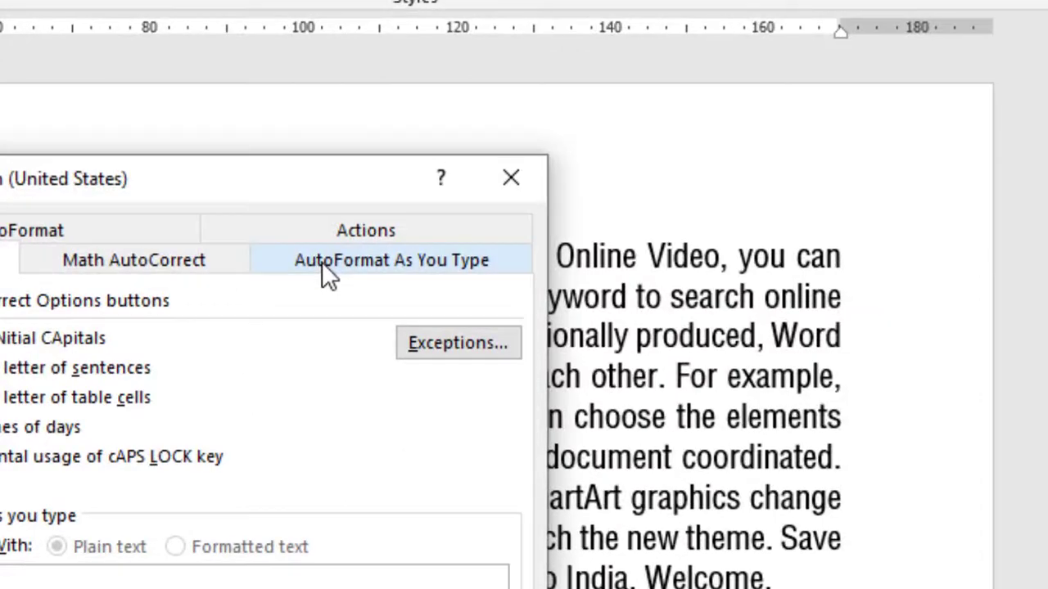
Step: Turn off the Border lines option under AutoFormat As You Type and enter *** and === on separate lines
{"action": "left_click", "coordinate": [321, 232]}
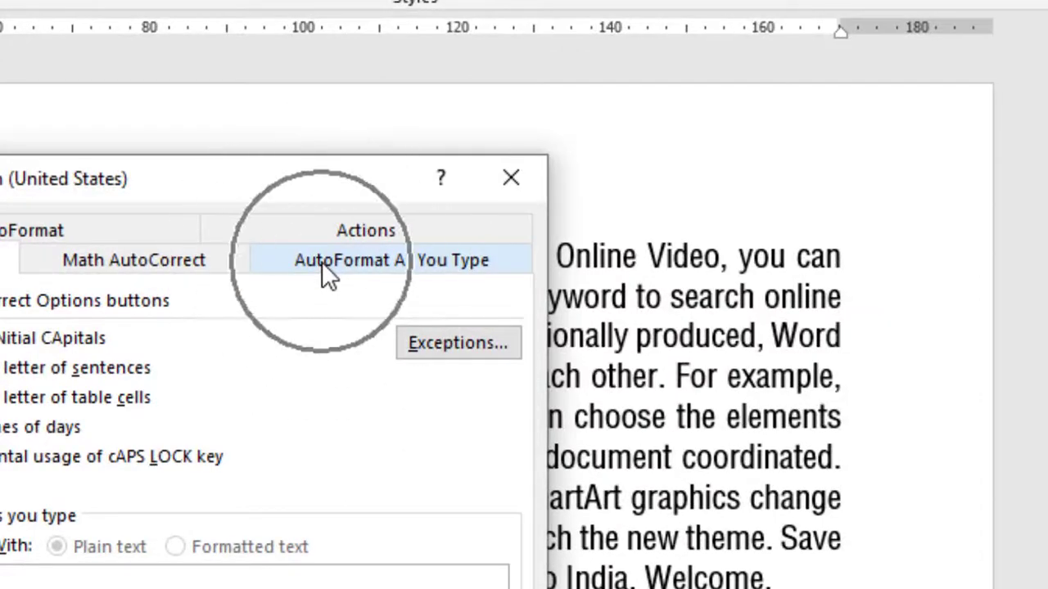
{"action": "left_click", "coordinate": [324, 262]}
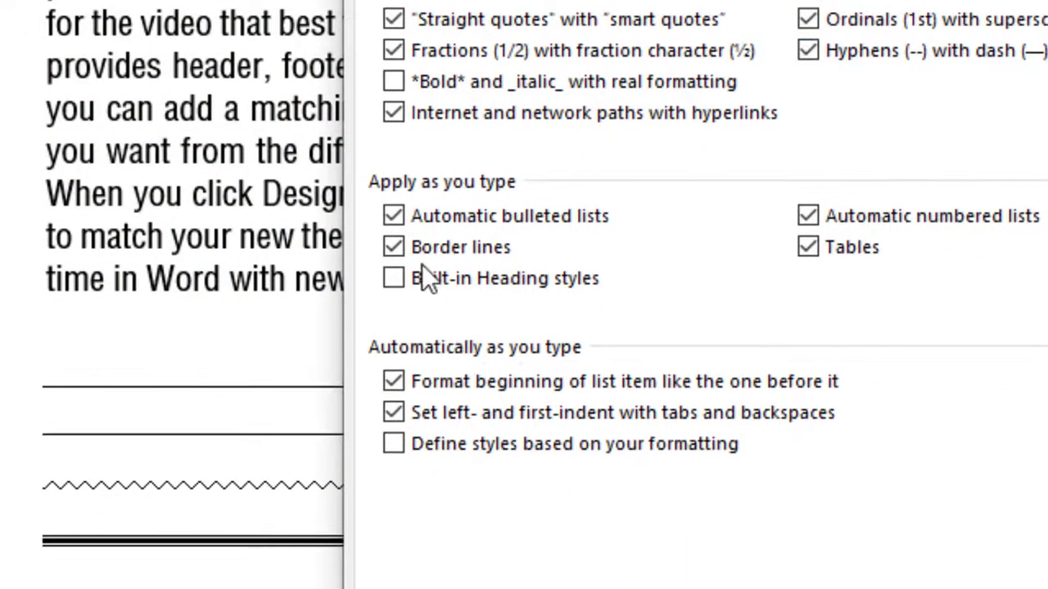
{"action": "left_click", "coordinate": [395, 248]}
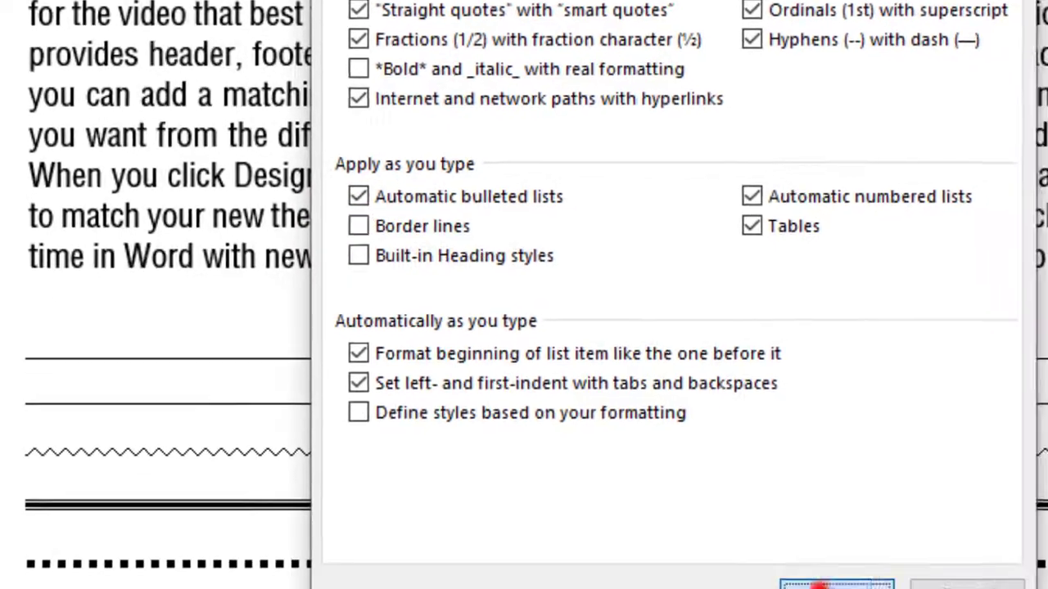
{"action": "left_click", "coordinate": [627, 461]}
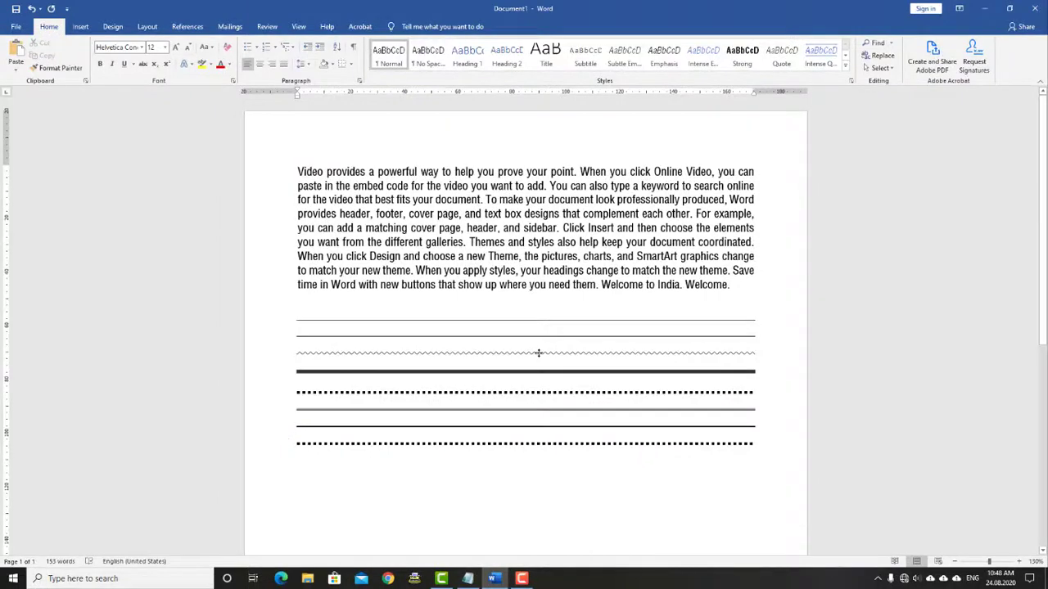
{"action": "type", "text": "***"}
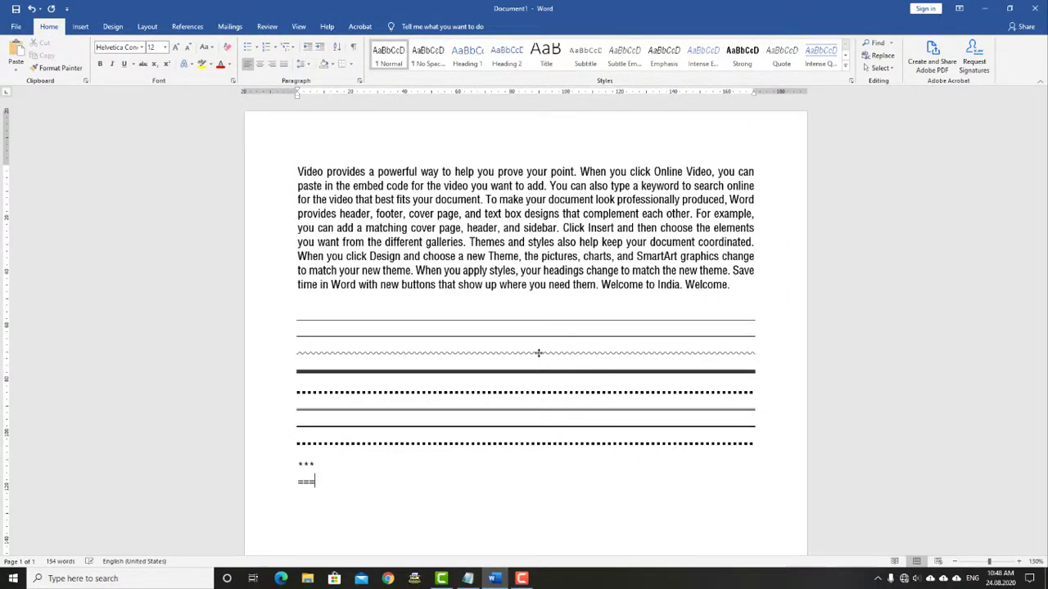
{"action": "key", "text": "Return"}
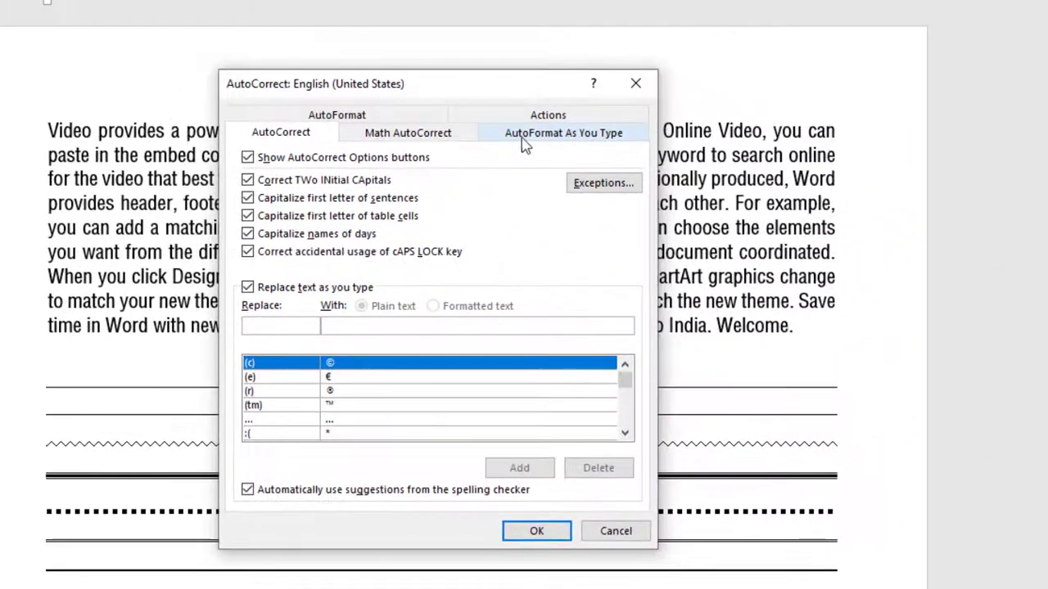
Step: Turn the Border lines option under AutoFormat As You Type back on and create a double line from ===
{"action": "left_click", "coordinate": [532, 141]}
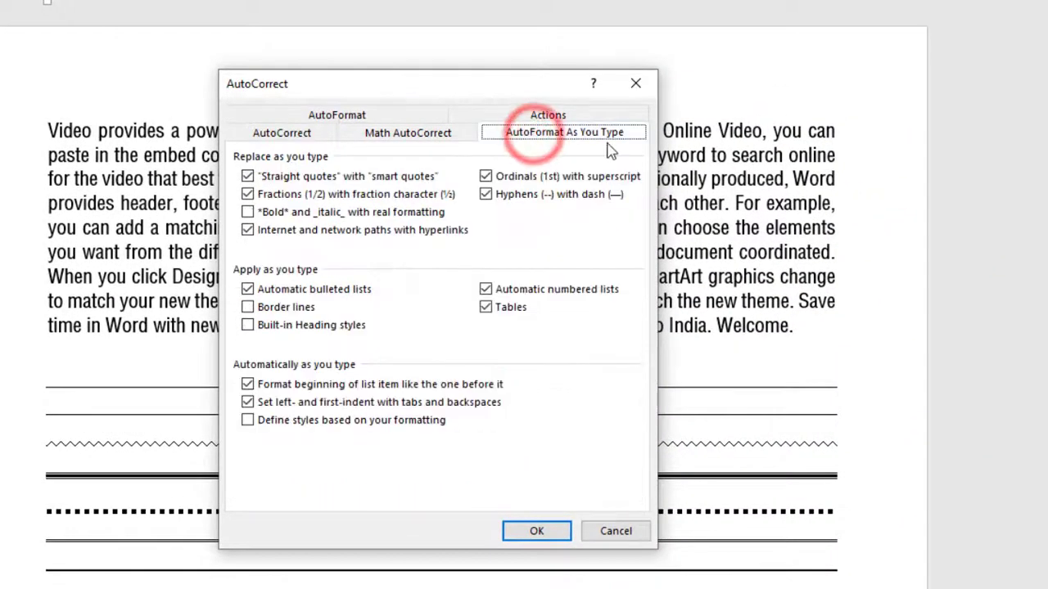
{"action": "left_click", "coordinate": [247, 306]}
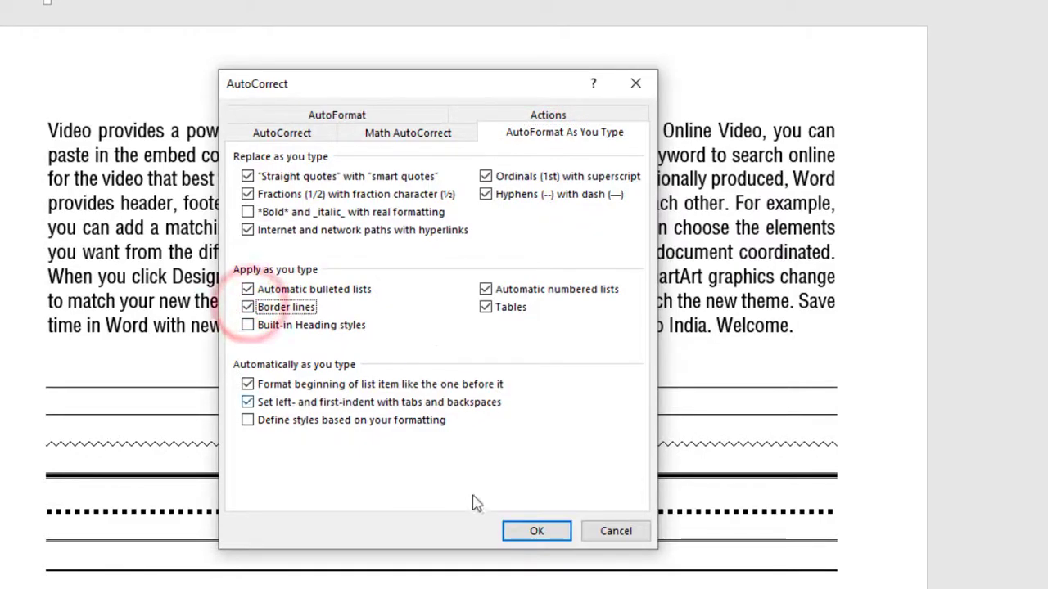
{"action": "left_click", "coordinate": [537, 531]}
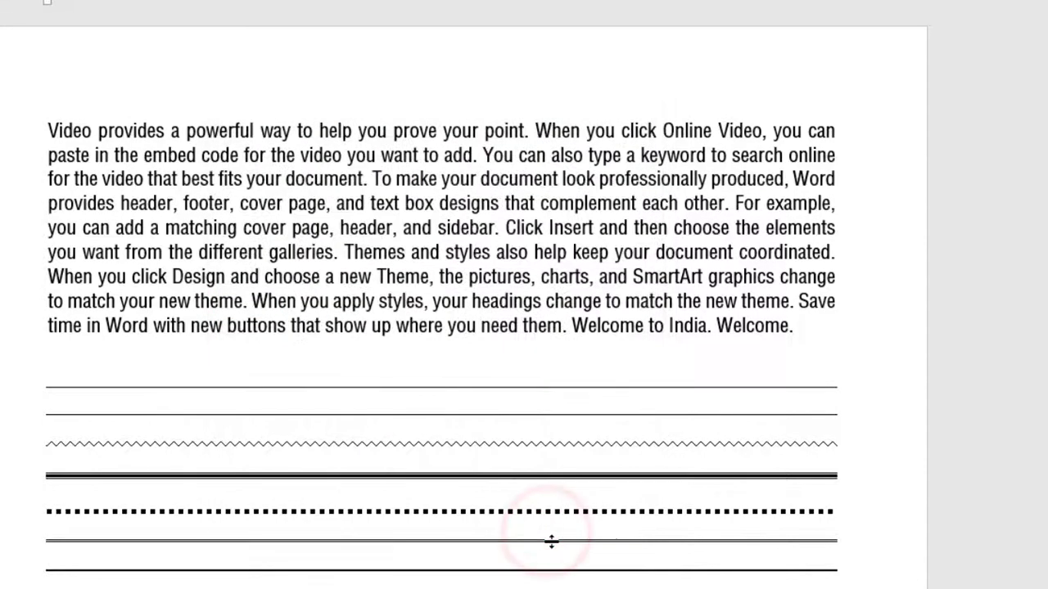
{"action": "key", "text": "Return"}
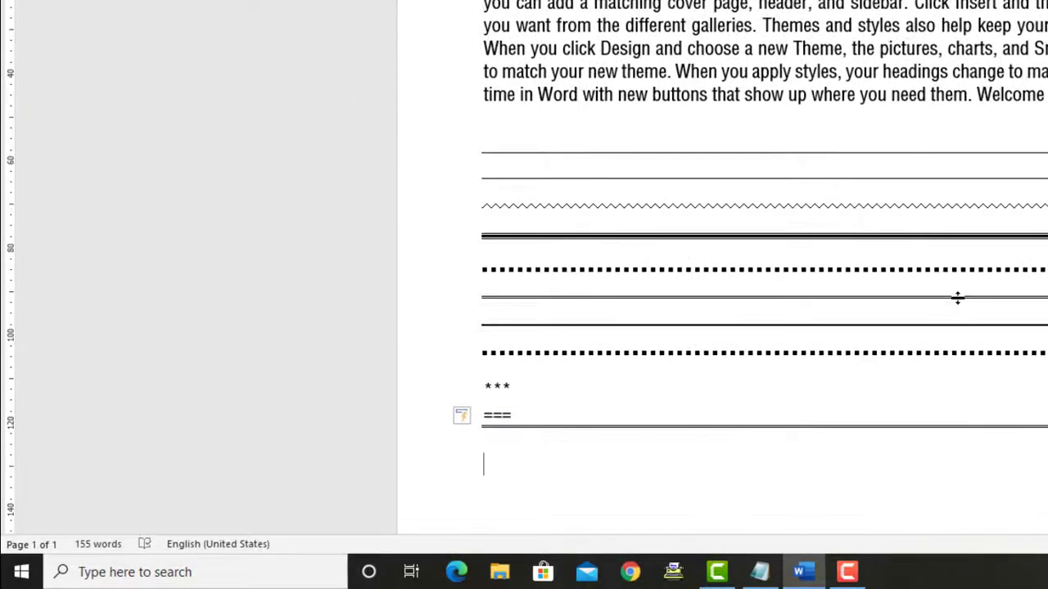
Step: Delete all the horizontal lines and test characters below the paragraph
{"action": "left_click", "coordinate": [485, 146]}
{"action": "left_click_drag", "start_coordinate": [486, 181], "coordinate": [524, 451]}
{"action": "key", "text": "Delete"}
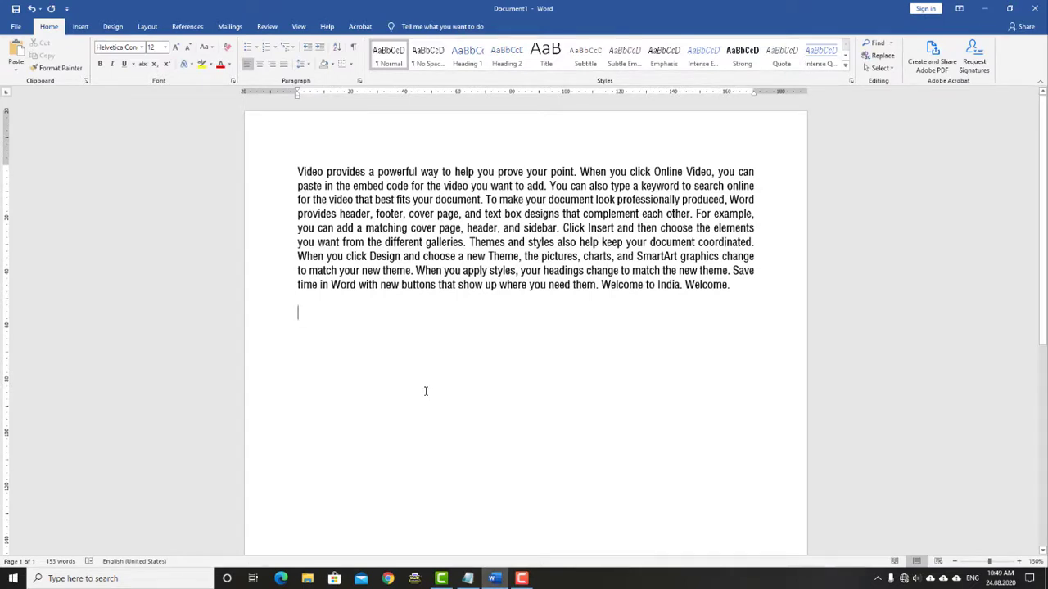
Step: Insert the built-in Horizontal Line from the border options below the paragraph and place the cursor beneath it
{"action": "key", "text": "alt"}
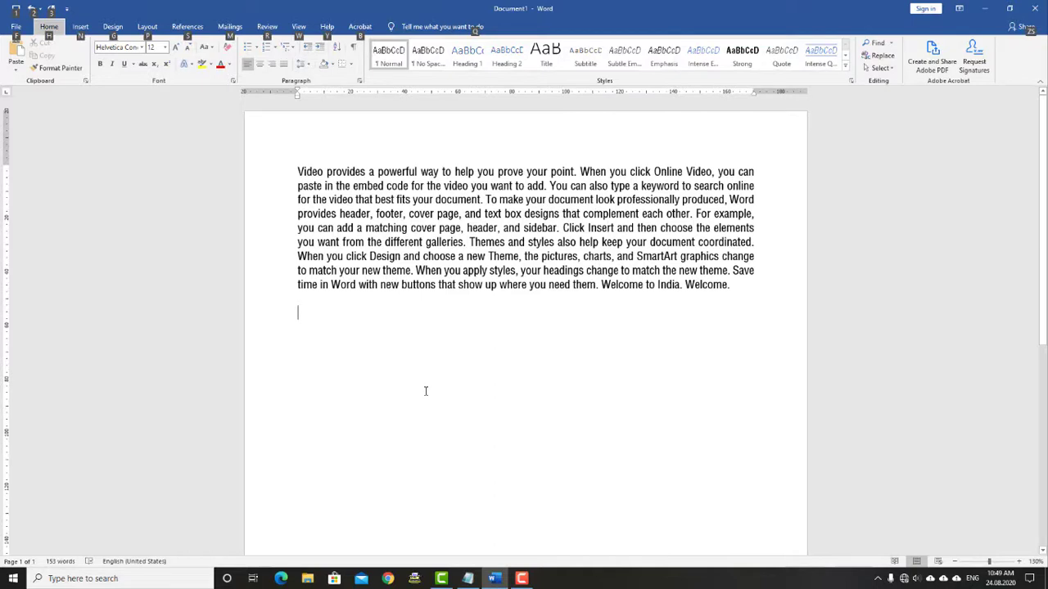
{"action": "key", "text": "Escape"}
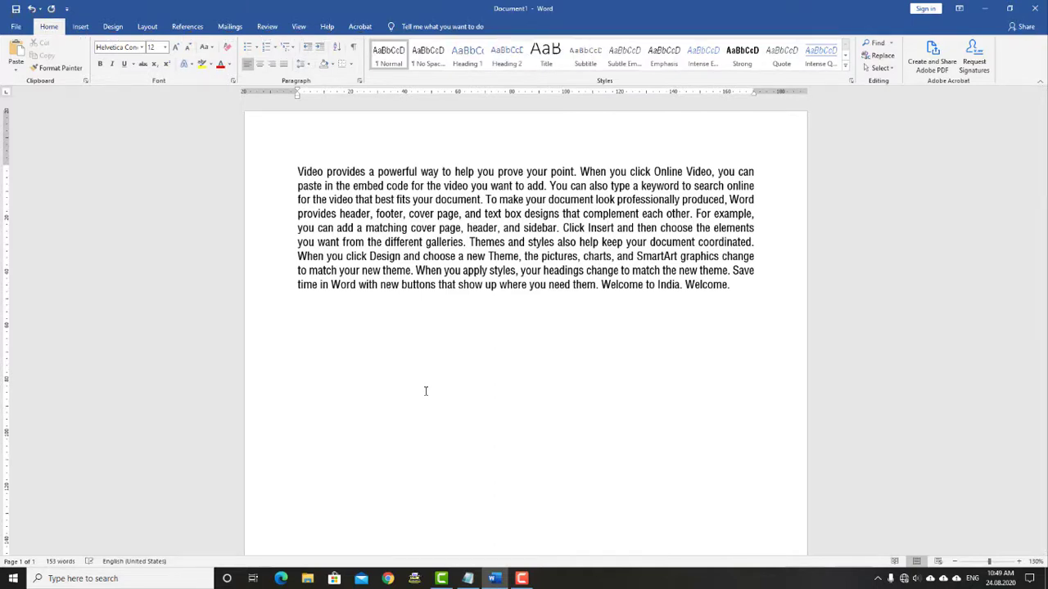
{"action": "key", "text": "alt"}
{"action": "key", "text": "h"}
{"action": "key", "text": "b"}
{"action": "key", "text": "z"}
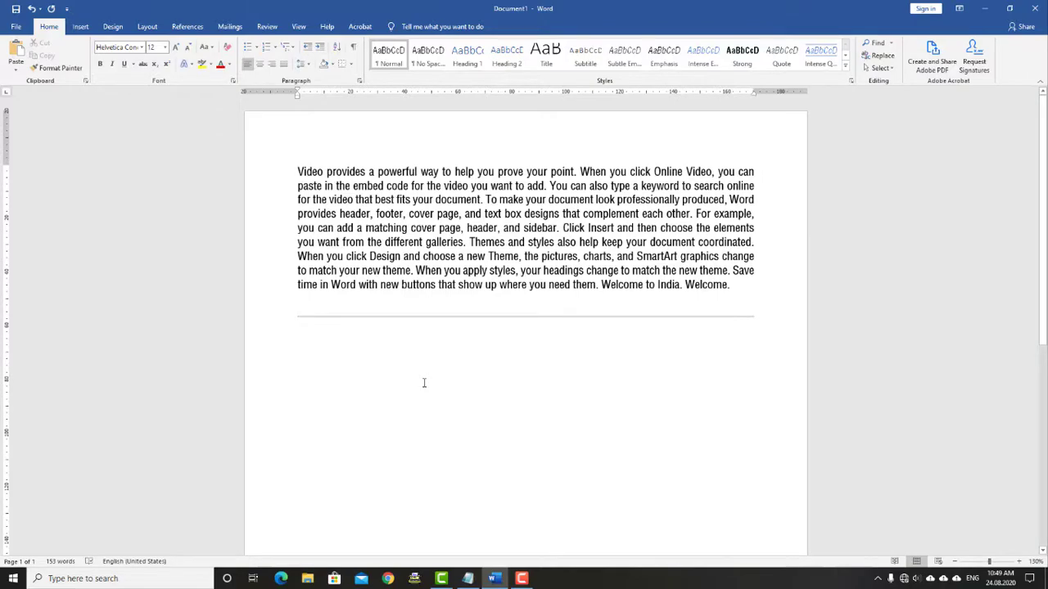
{"action": "left_click", "coordinate": [444, 315]}
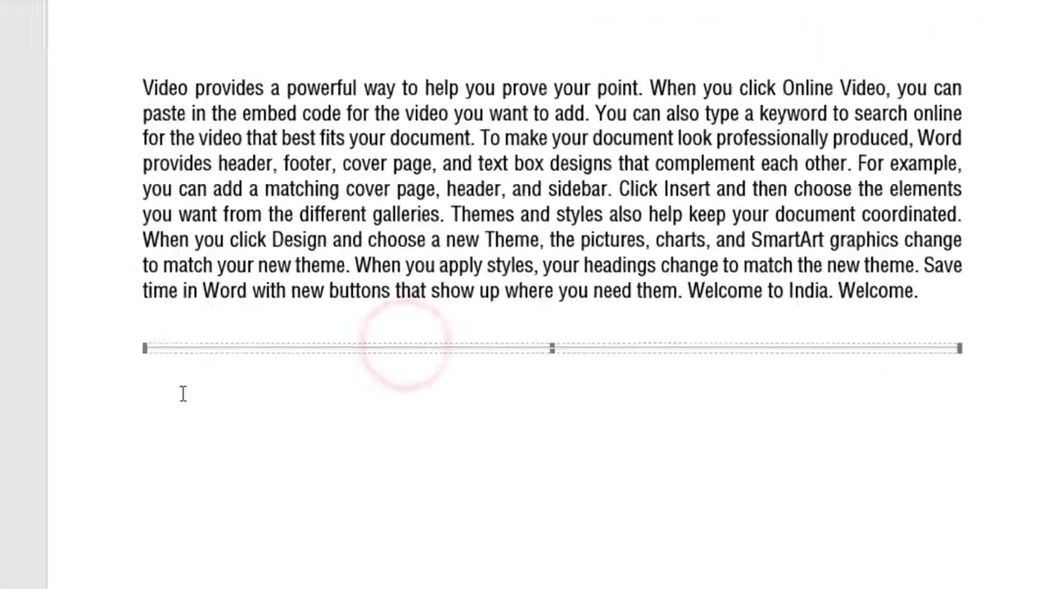
{"action": "left_click", "coordinate": [317, 342]}
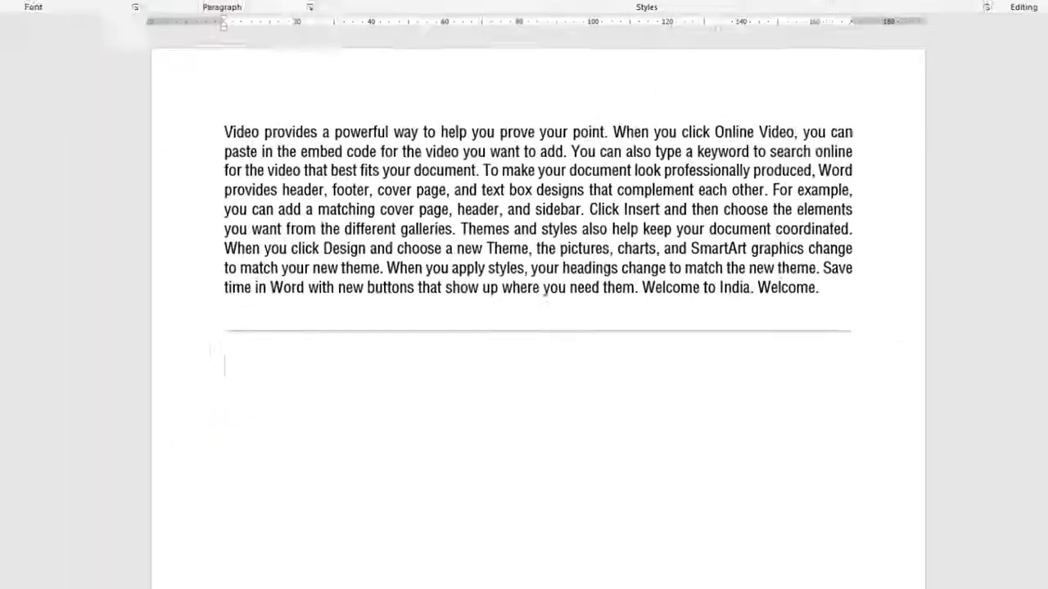
Step: Insert a second built-in Horizontal Line from the border options below the first one and delete the upper line
{"action": "left_click", "coordinate": [50, 27]}
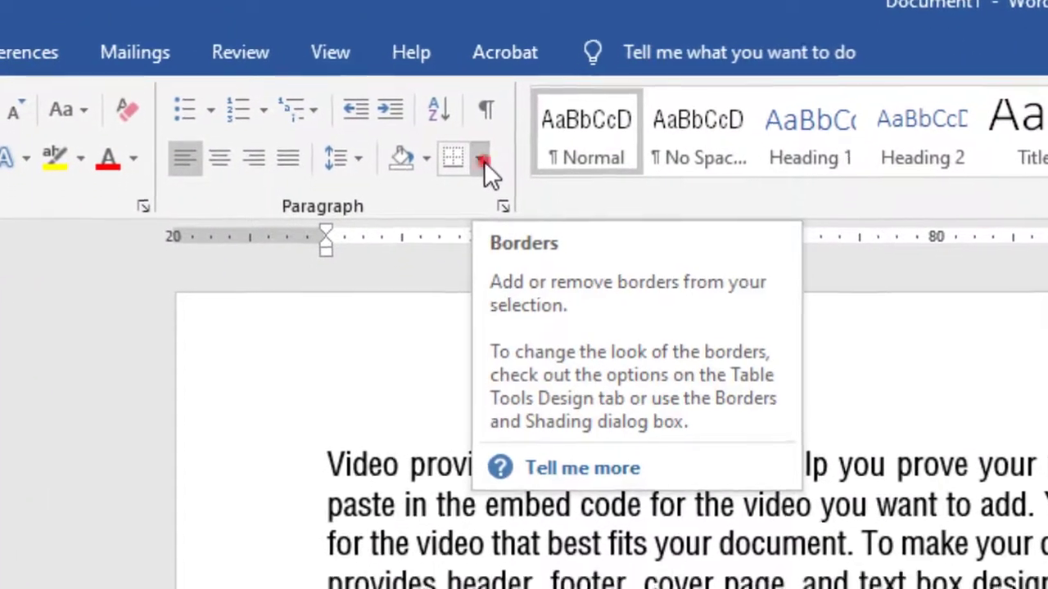
{"action": "left_click", "coordinate": [477, 182]}
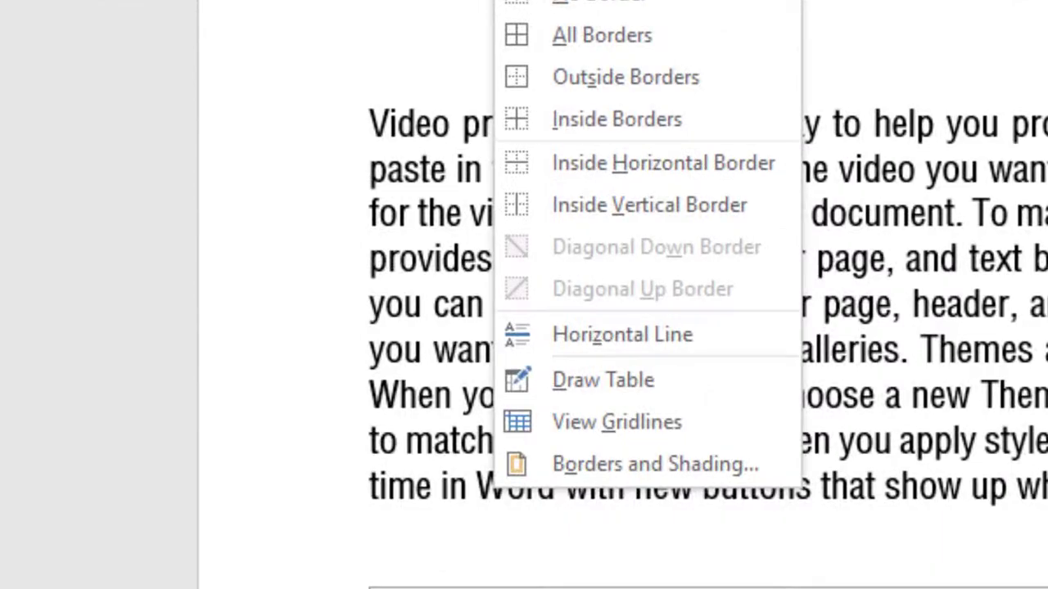
{"action": "left_click", "coordinate": [684, 334]}
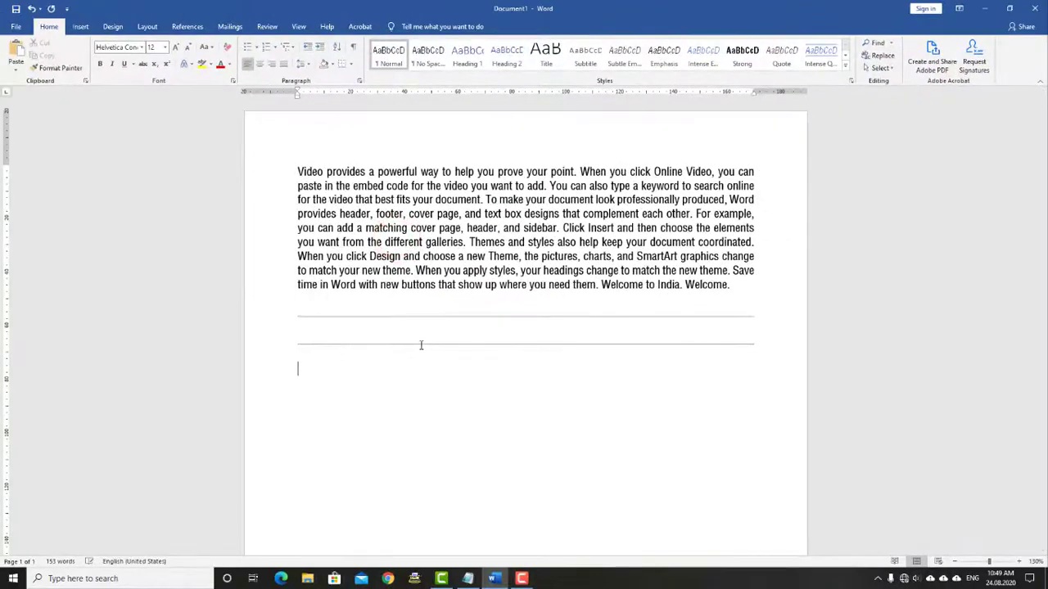
{"action": "left_click", "coordinate": [505, 316]}
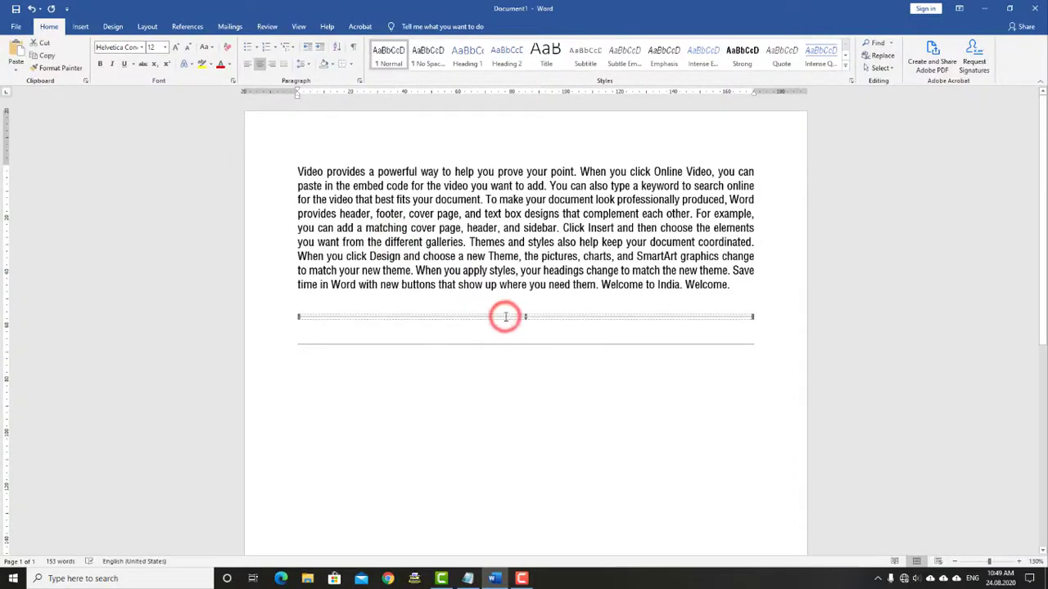
{"action": "key", "text": "Delete"}
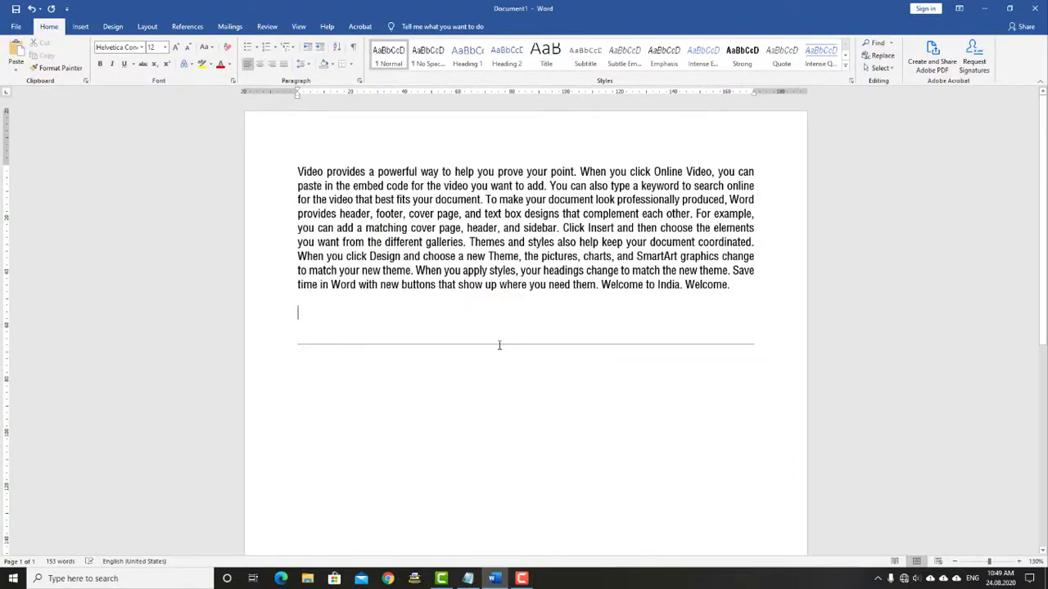
Step: Format the remaining horizontal line with a solid red color and a height of 5 pt
{"action": "double_click", "coordinate": [499, 344]}
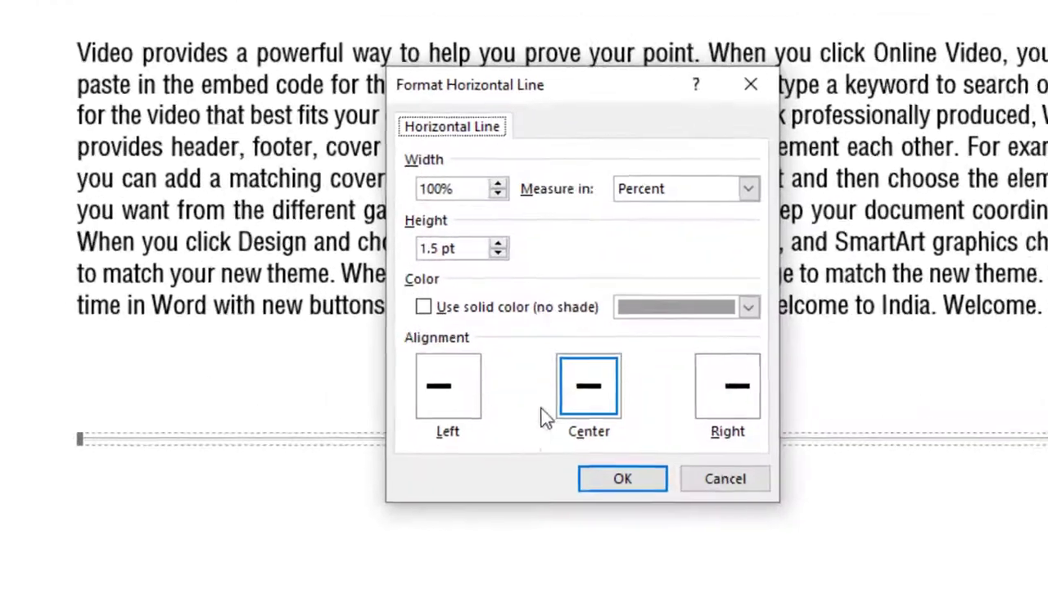
{"action": "left_click", "coordinate": [757, 308]}
{"action": "left_click", "coordinate": [651, 499]}
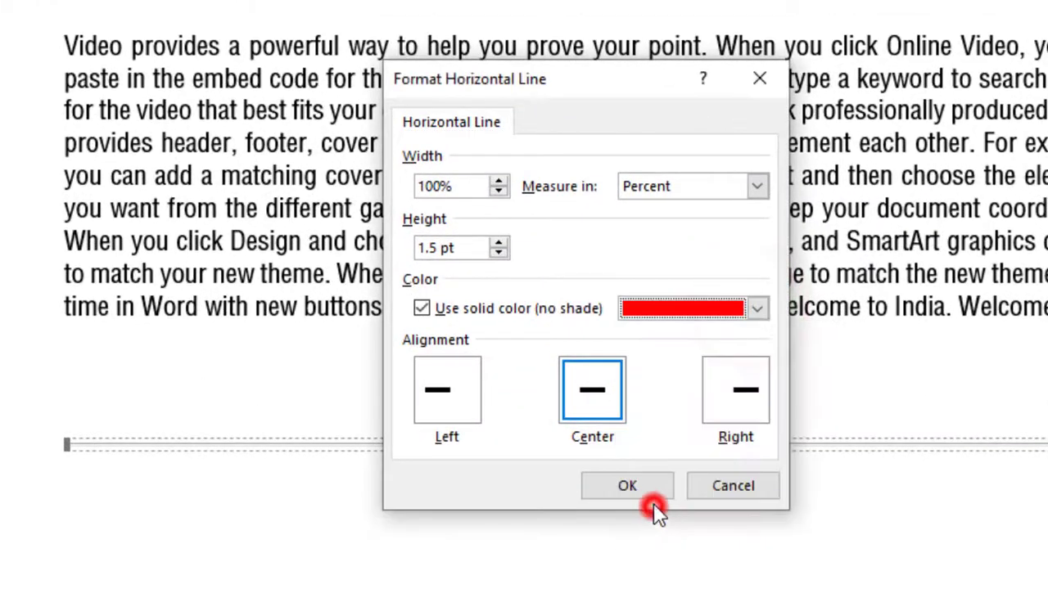
{"action": "left_click", "coordinate": [498, 242]}
{"action": "left_click", "coordinate": [497, 242]}
{"action": "left_click", "coordinate": [497, 242]}
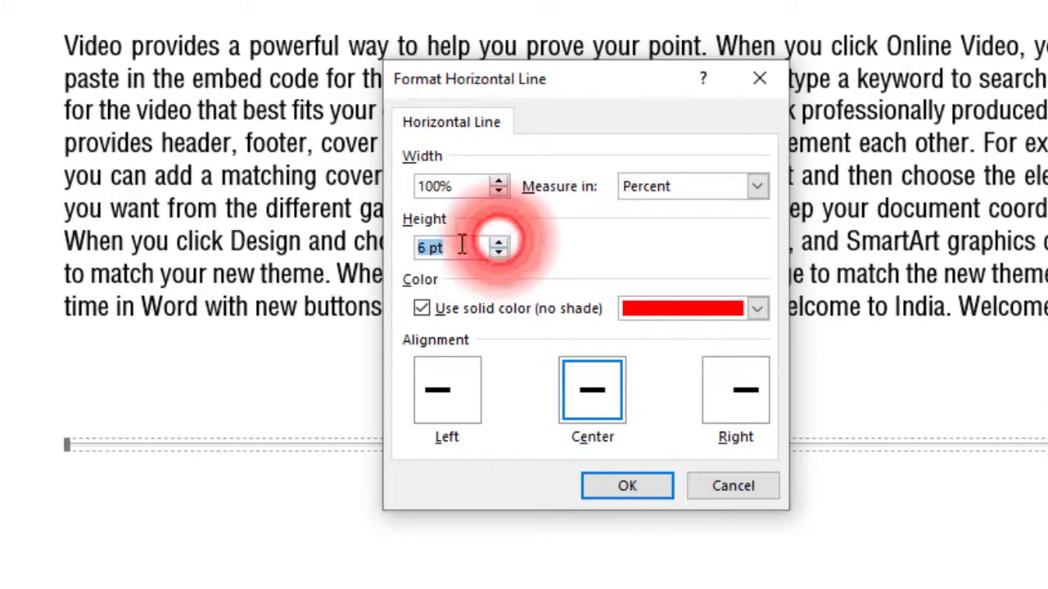
{"action": "left_click_drag", "start_coordinate": [455, 245], "coordinate": [373, 260]}
{"action": "type", "text": "5"}
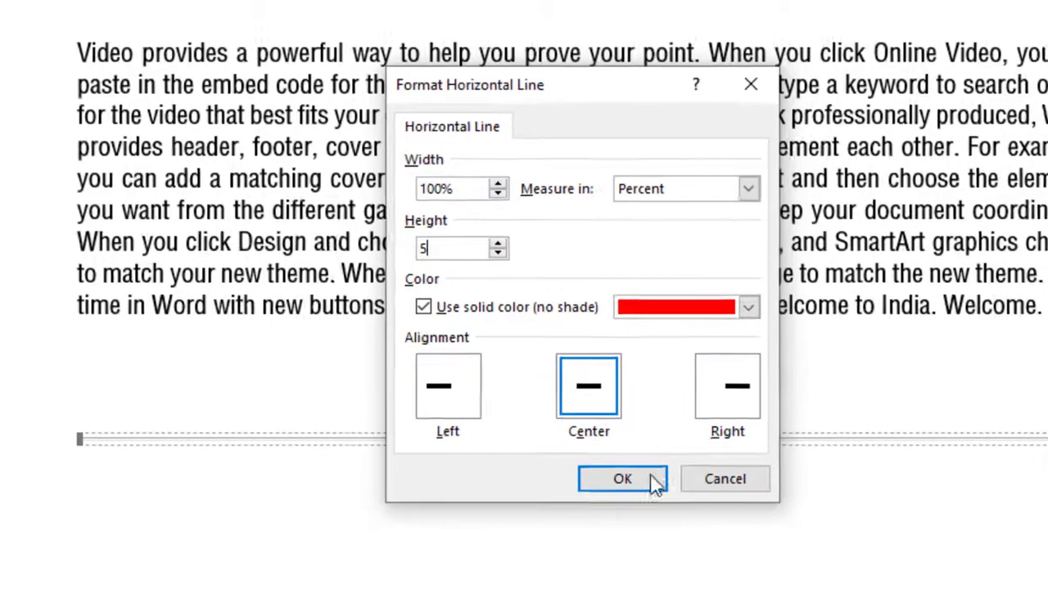
{"action": "left_click", "coordinate": [655, 481]}
{"action": "left_click", "coordinate": [338, 377]}
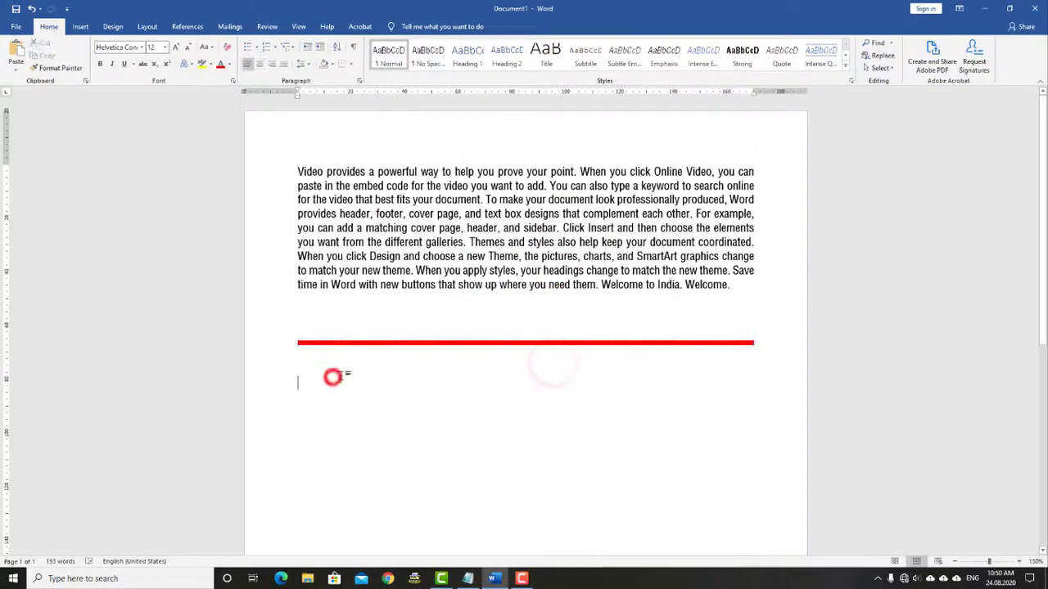
Step: Delete the red horizontal line and place the cursor on the blank line below the paragraph
{"action": "left_click", "coordinate": [344, 344]}
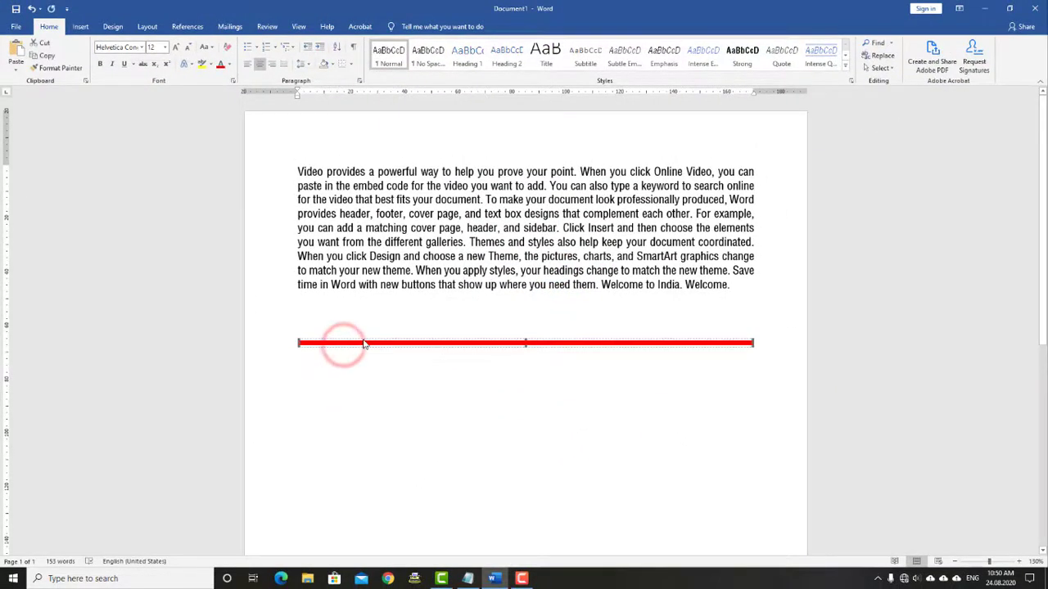
{"action": "key", "text": "Delete"}
{"action": "left_click", "coordinate": [325, 313]}
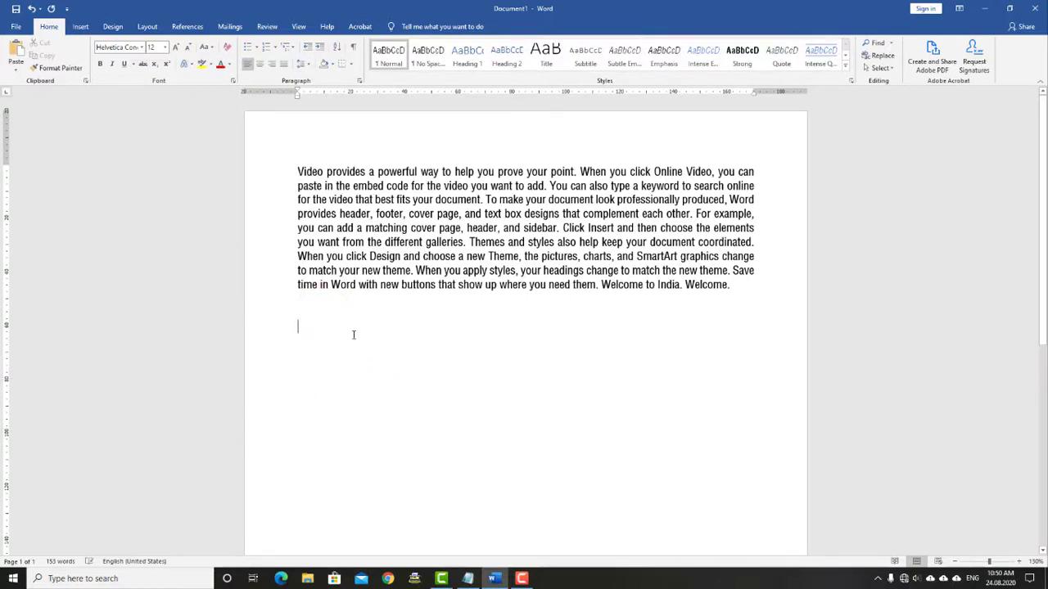
Step: Switch to the Notepad notes and enter the line ---, ===, ___, ~~~,###,*** under the Horizontal Line heading
{"action": "key", "text": "F10"}
{"action": "left_click", "coordinate": [467, 578]}
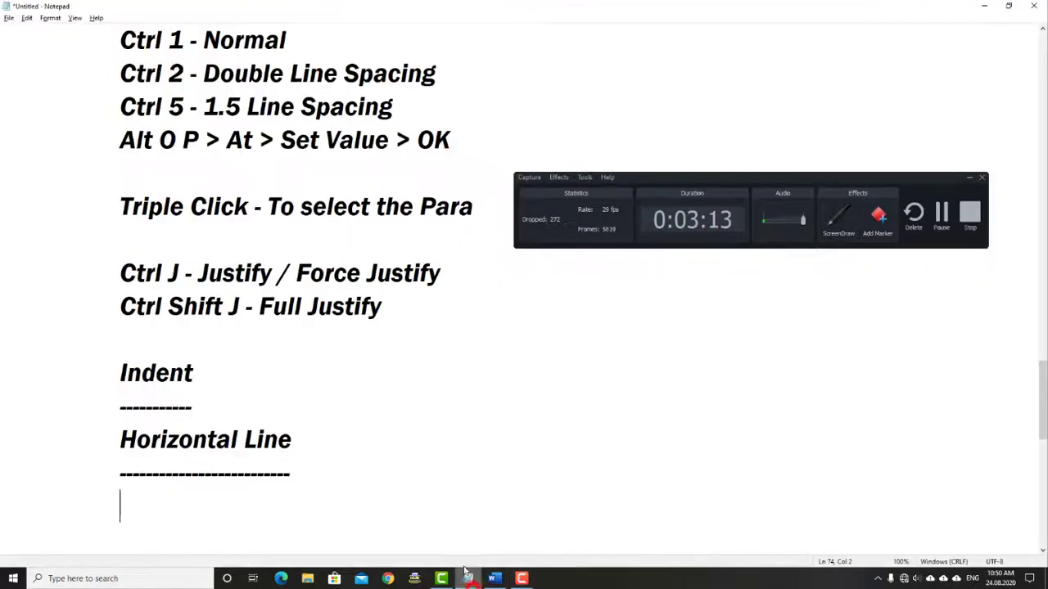
{"action": "left_click", "coordinate": [133, 504]}
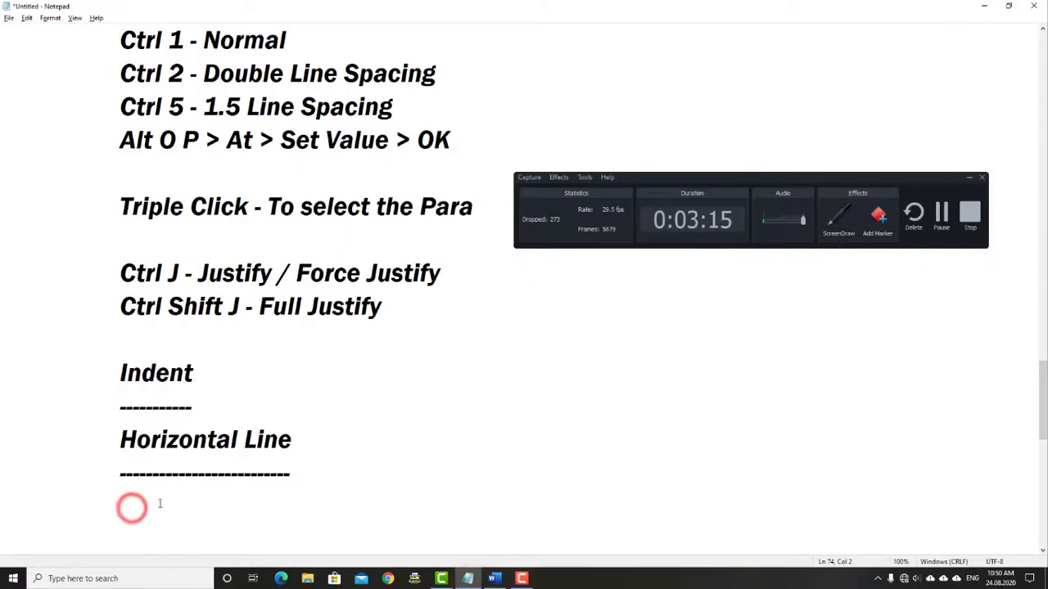
{"action": "left_click", "coordinate": [972, 178]}
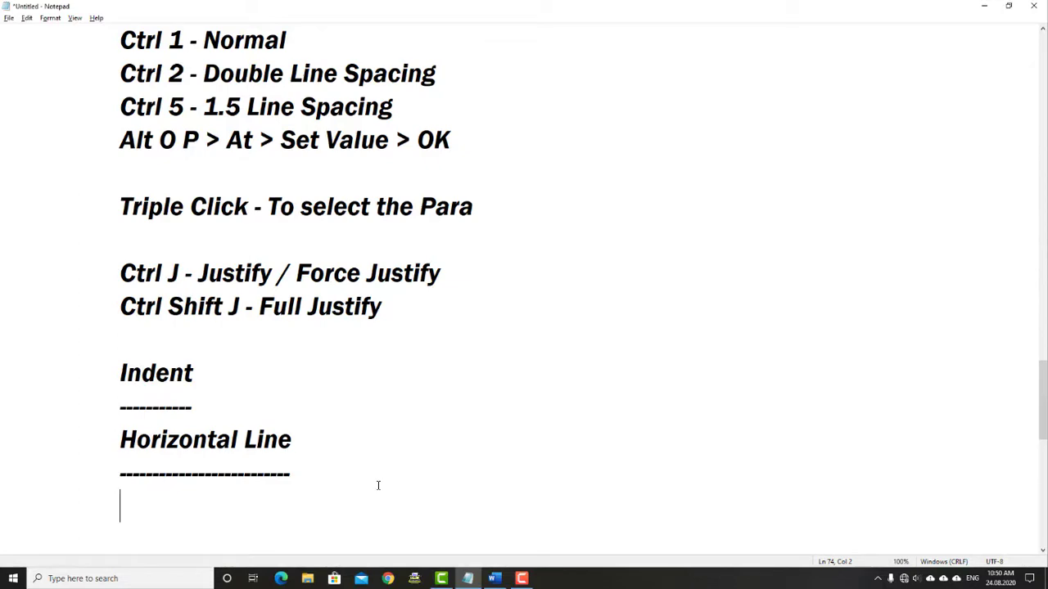
{"action": "type", "text": "---,"}
{"action": "type", "text": "==="}
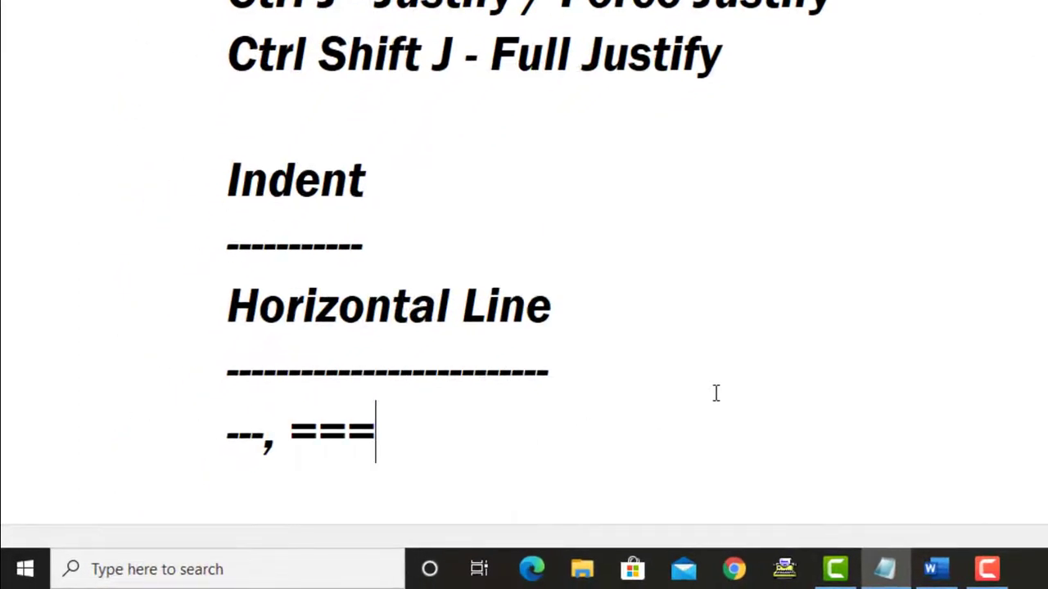
{"action": "type", "text": ", ___"}
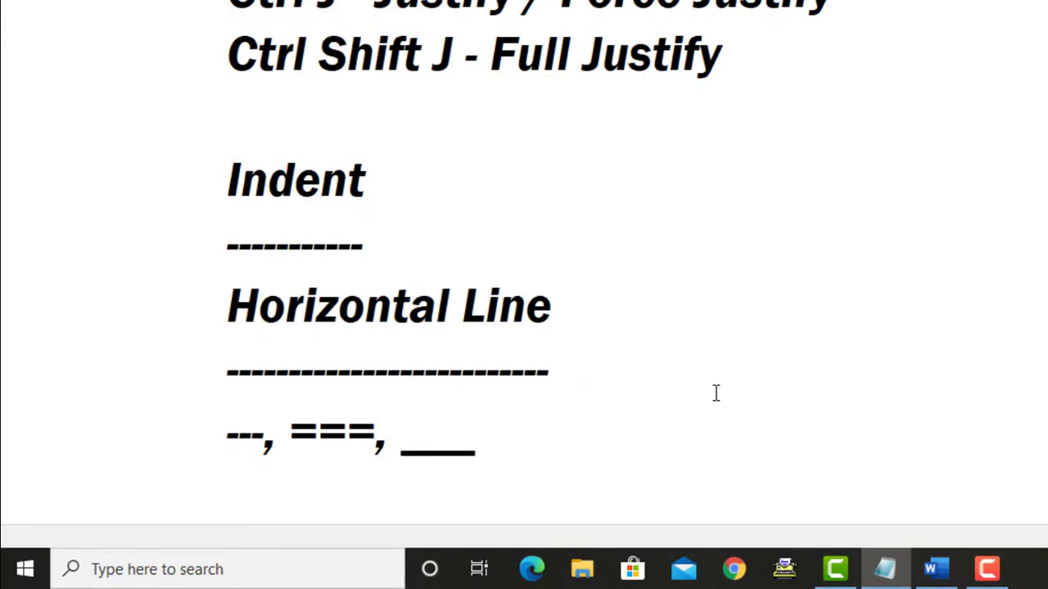
{"action": "type", "text": ", ~~~,"}
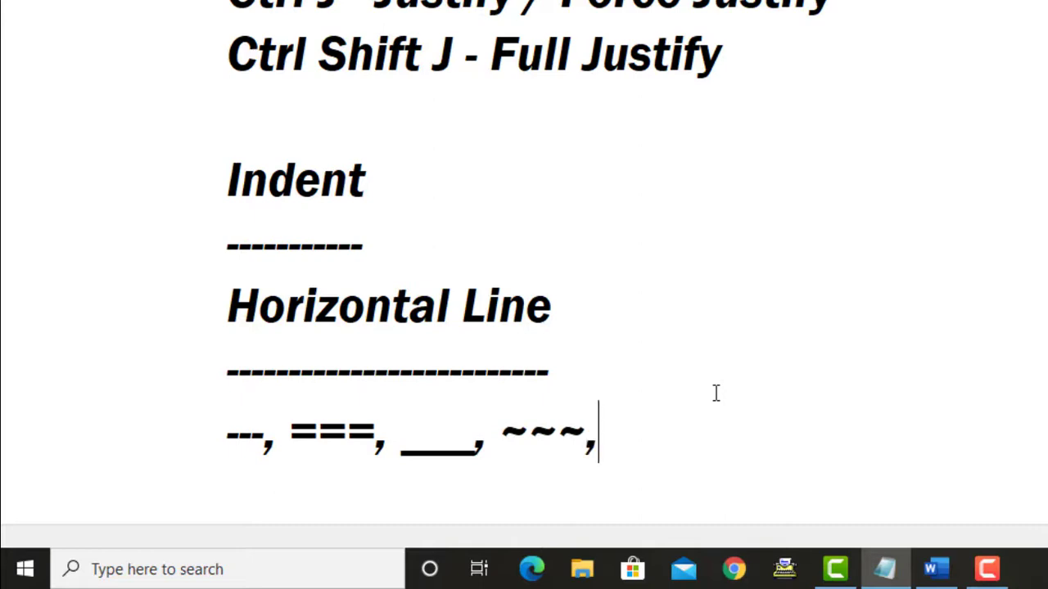
{"action": "type", "text": "###"}
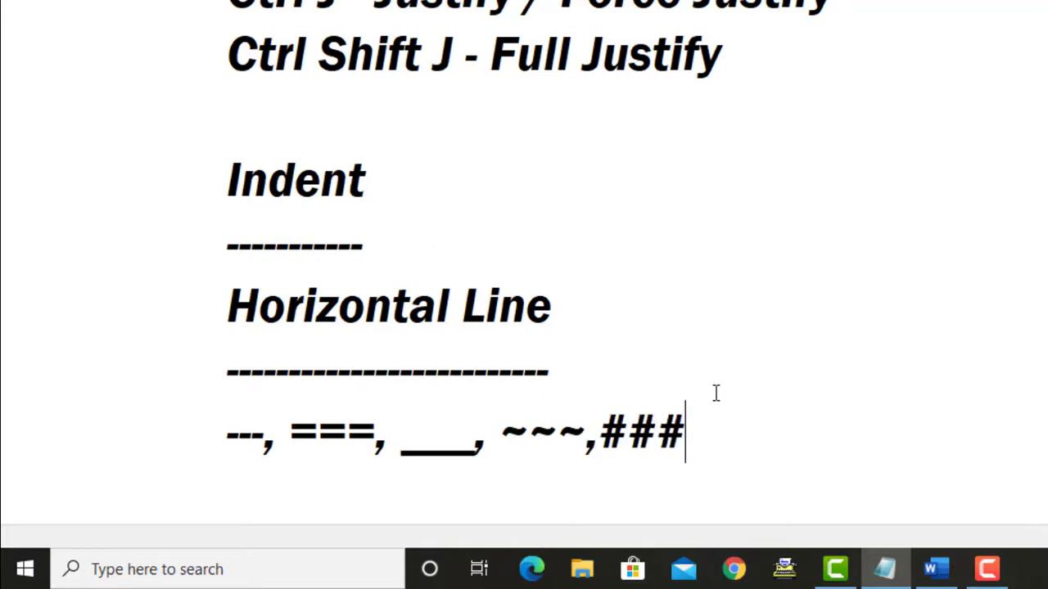
{"action": "type", "text": ",***"}
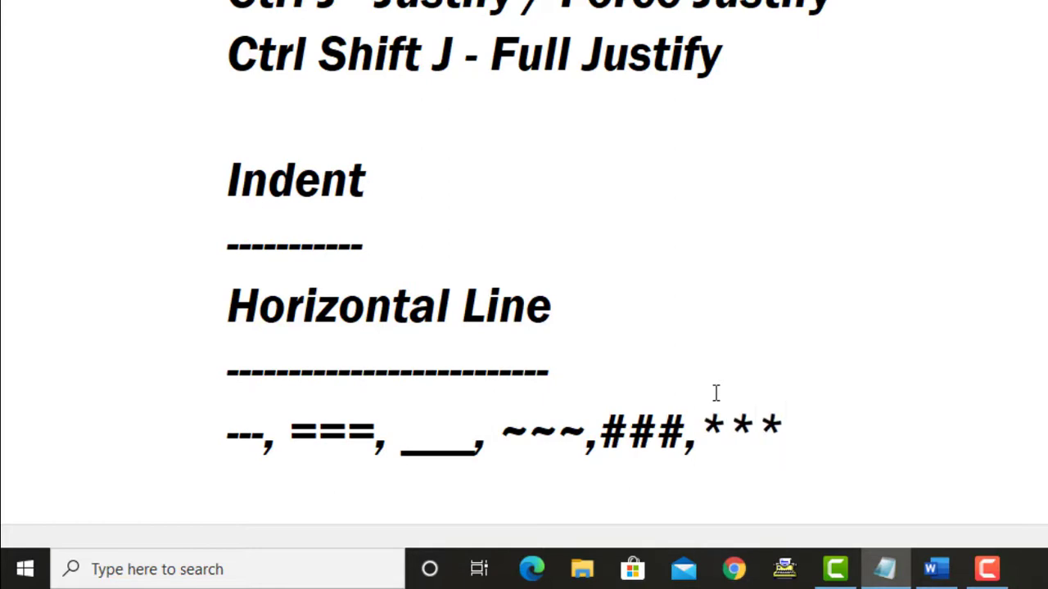
{"action": "key", "text": "Return"}
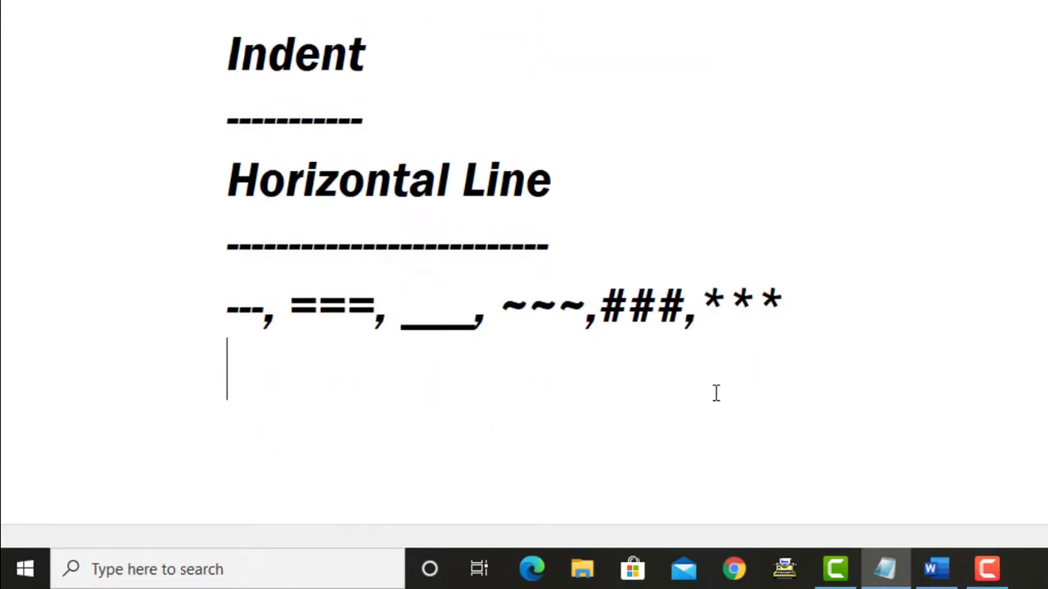
Step: Enter the note (Alt T A > Autoformat As You Type) > on the line below the AutoFormat characters
{"action": "type", "text": "(Alt T A "}
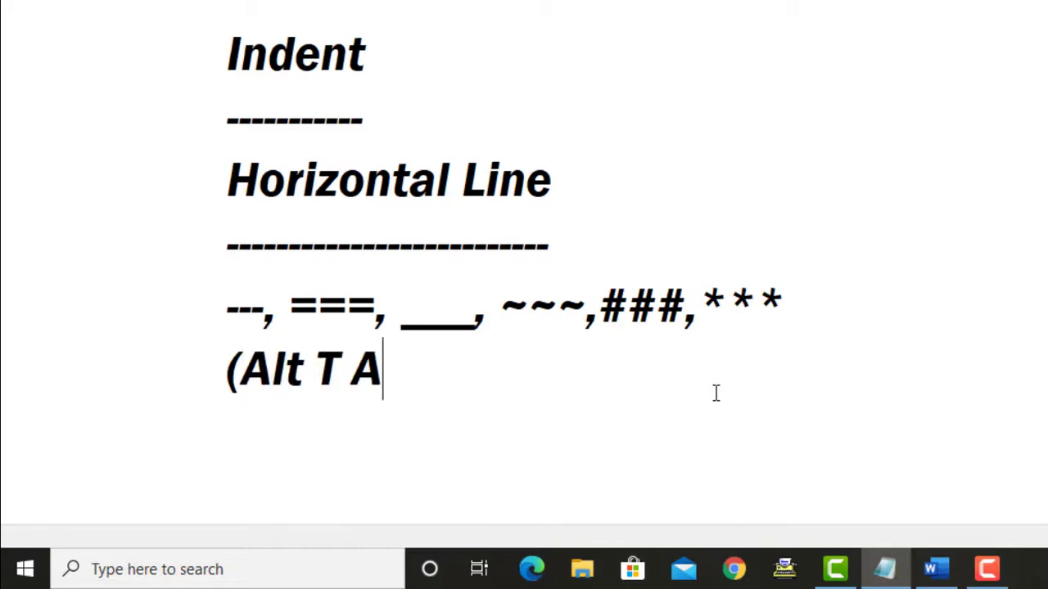
{"action": "type", "text": "> Format"}
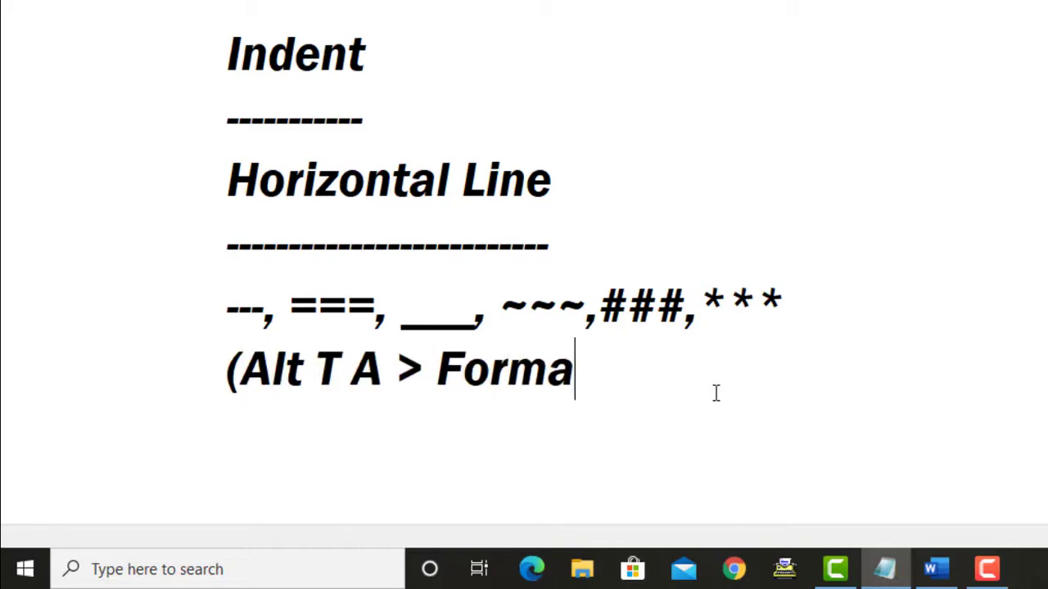
{"action": "key", "text": "BackSpace"}
{"action": "key", "text": "BackSpace"}
{"action": "key", "text": "BackSpace"}
{"action": "key", "text": "BackSpace"}
{"action": "key", "text": "BackSpace"}
{"action": "key", "text": "BackSpace"}
{"action": "key", "text": "BackSpace"}
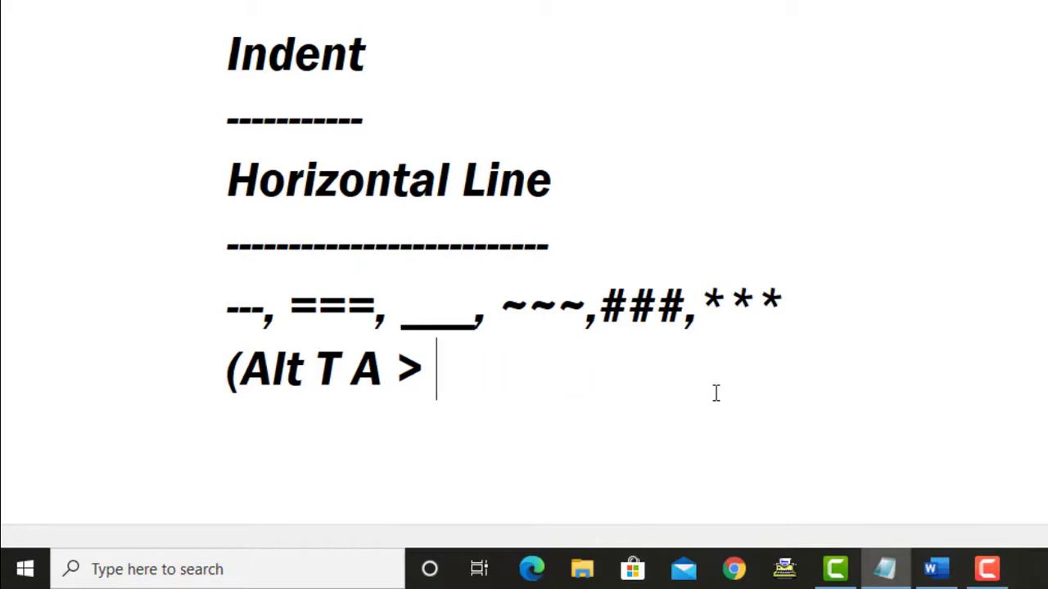
{"action": "type", "text": "Autoformat "}
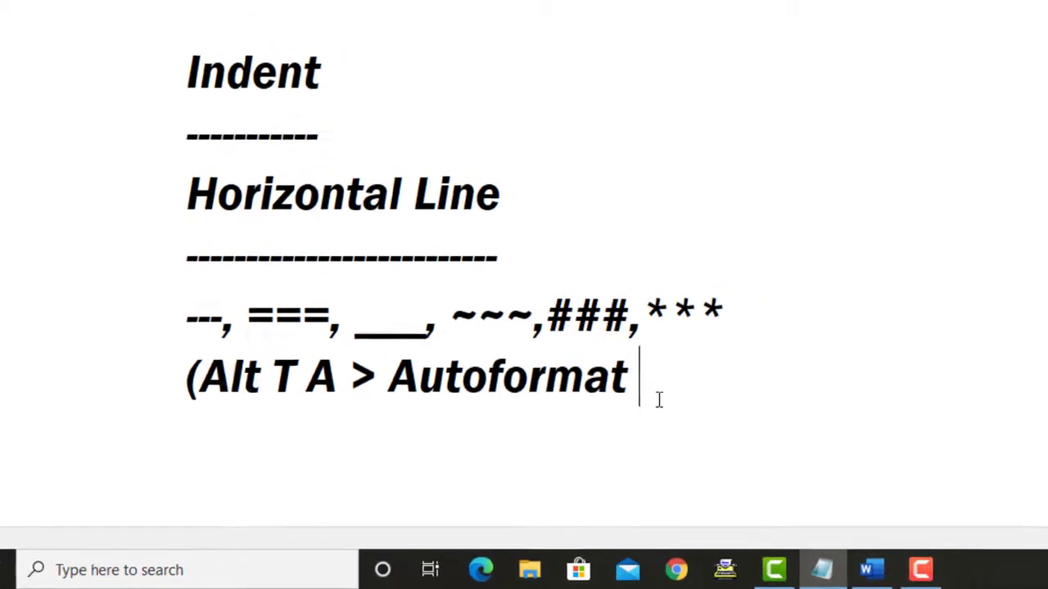
{"action": "type", "text": "As You"}
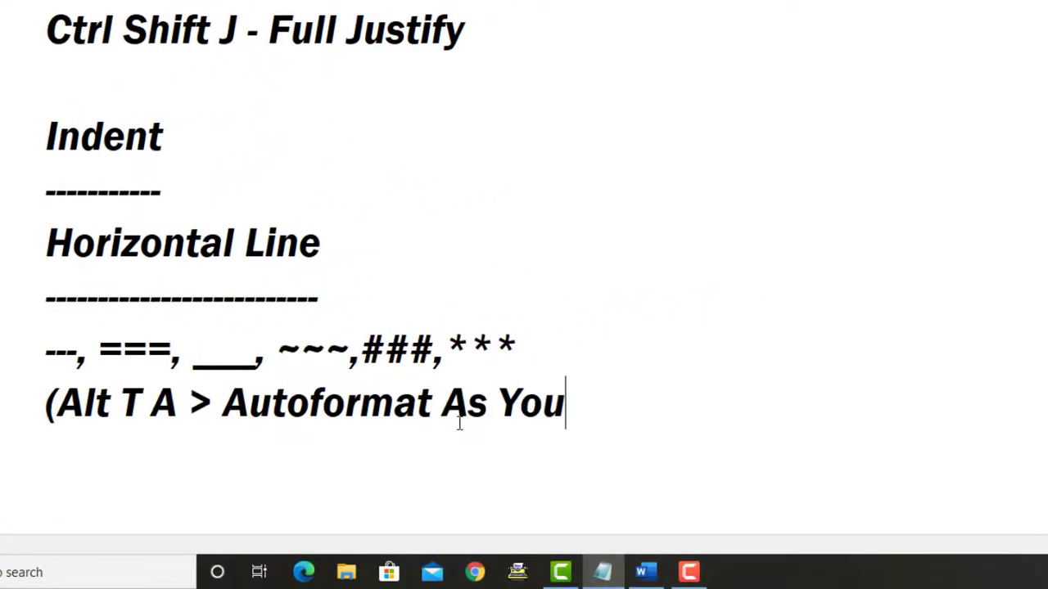
{"action": "type", "text": " Type) >"}
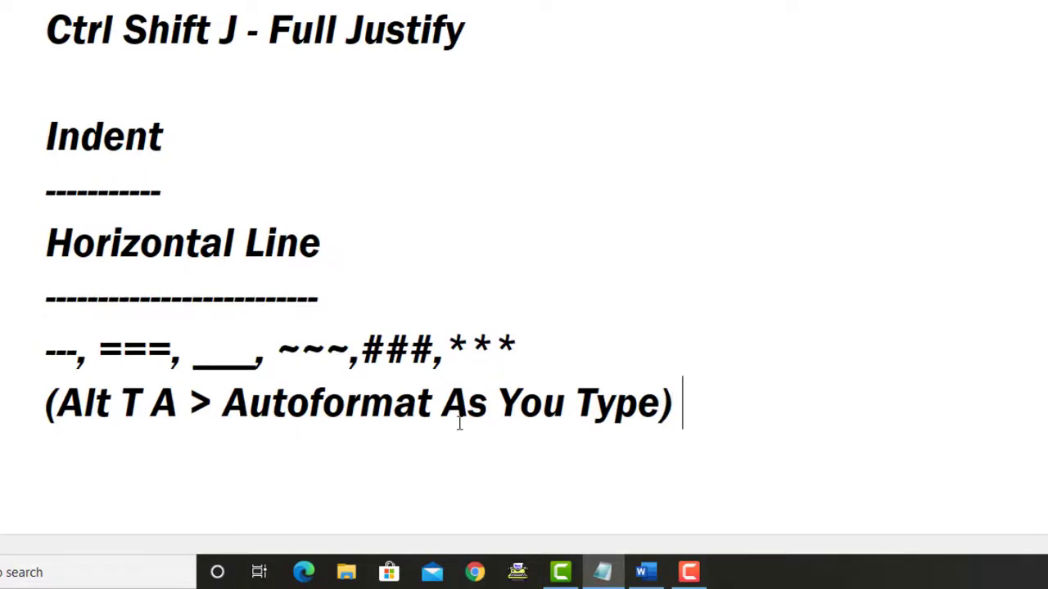
Step: Complete the Autoformat note with Border Lines > OK and start a new line below it
{"action": "key", "text": "Menu"}
{"action": "key", "text": "Escape"}
{"action": "type", "text": "Border "}
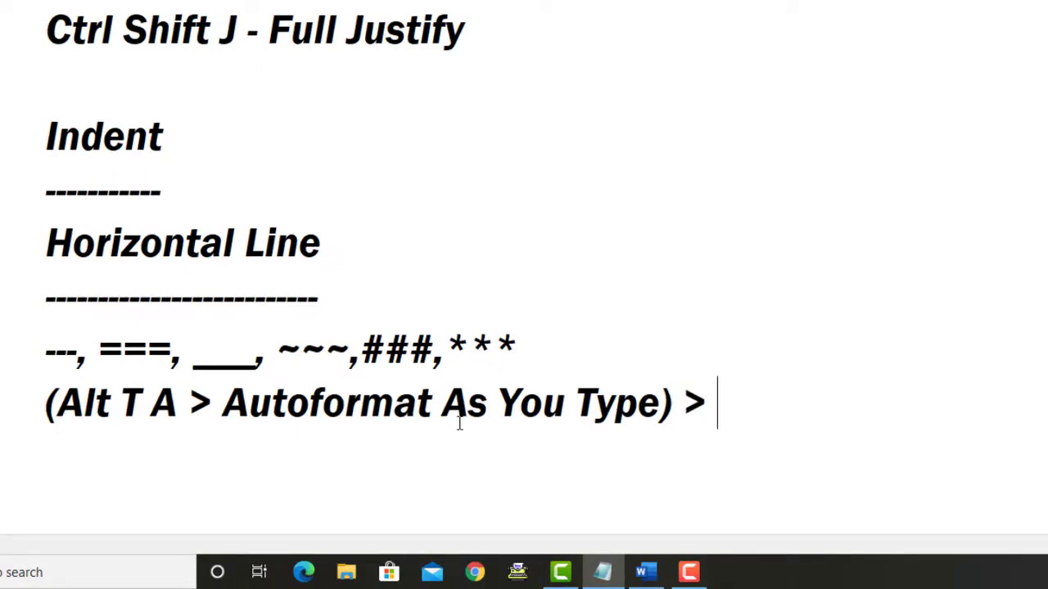
{"action": "type", "text": "Line"}
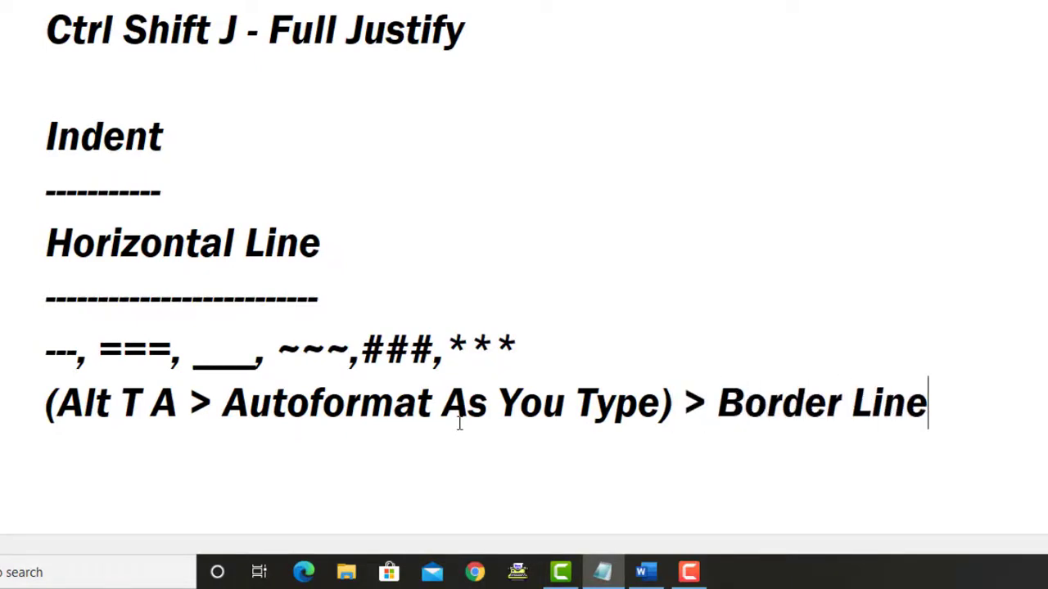
{"action": "type", "text": "s > O"}
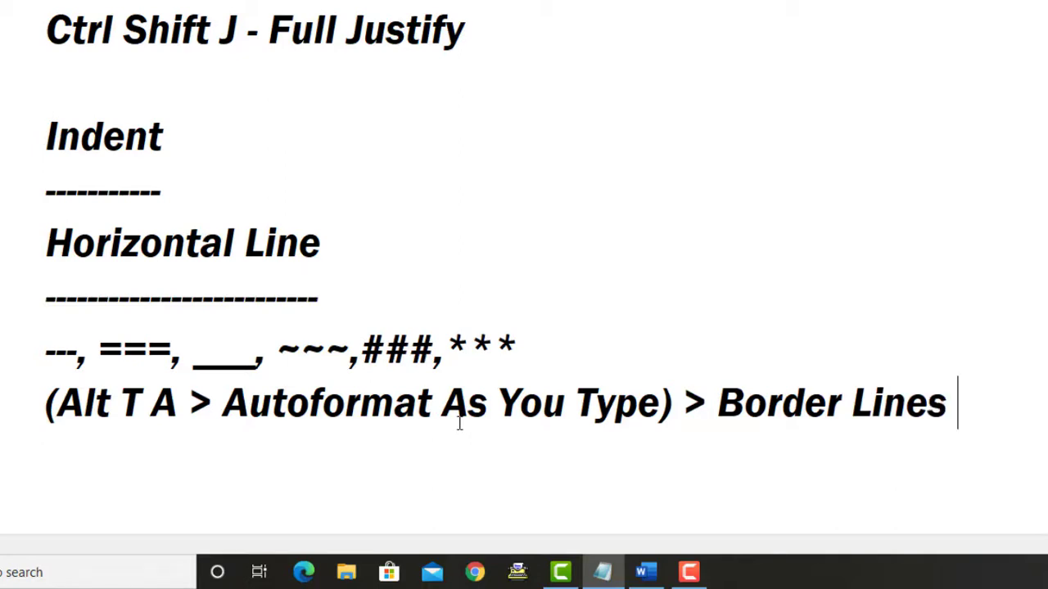
{"action": "type", "text": "K"}
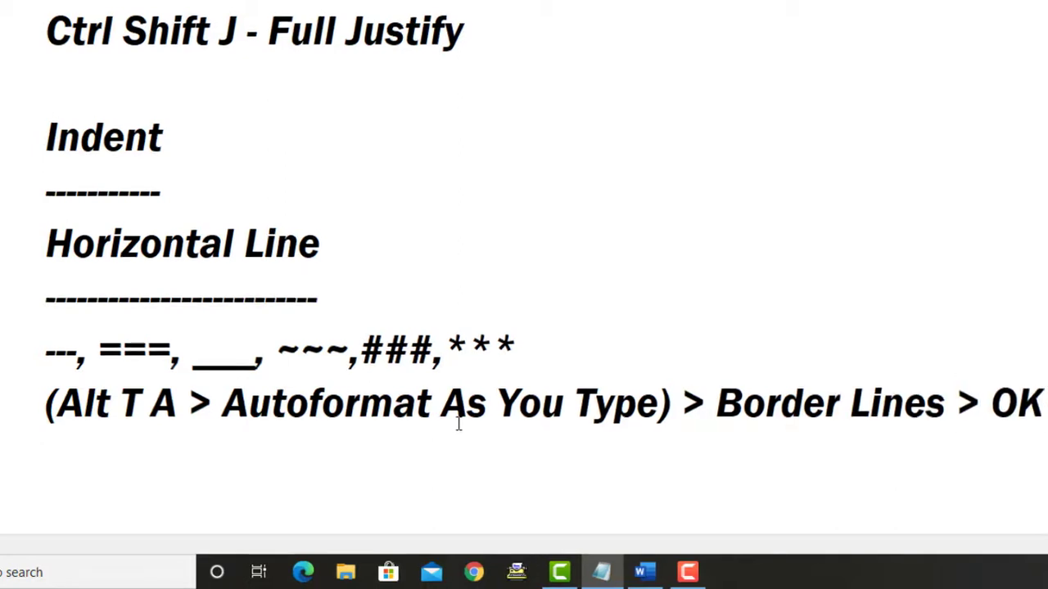
{"action": "key", "text": "Return"}
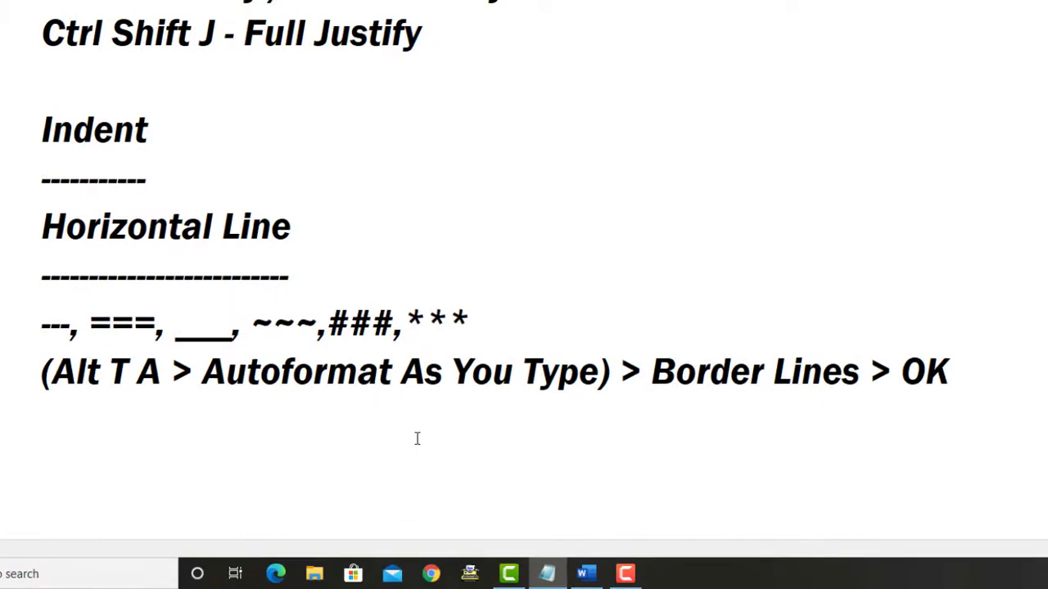
Step: Add the shortcut note Alt H B Z below the Autoformat note, followed by a new line
{"action": "type", "text": "Alt H B"}
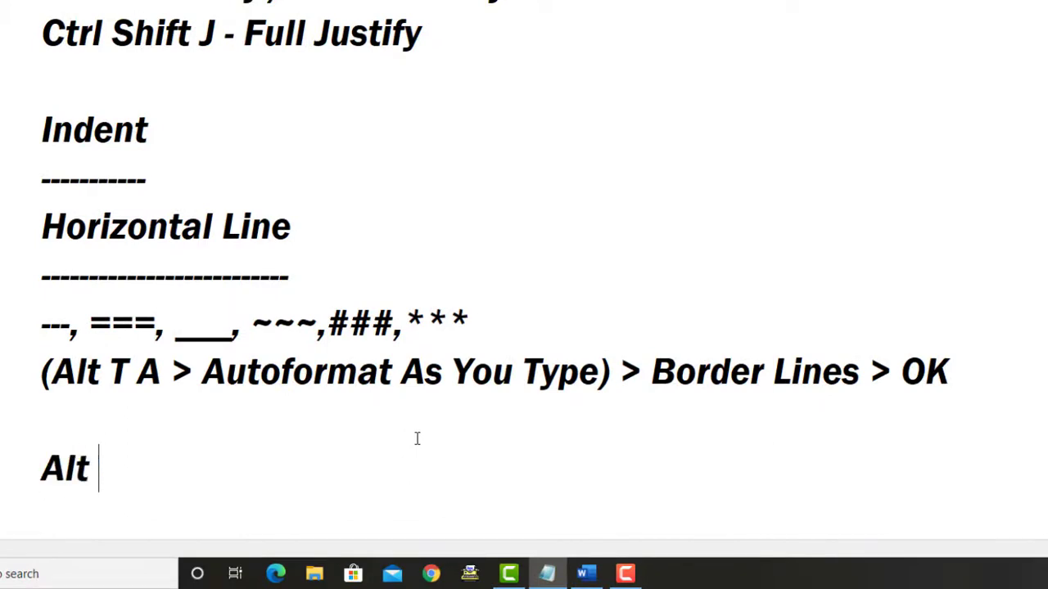
{"action": "type", "text": " Z"}
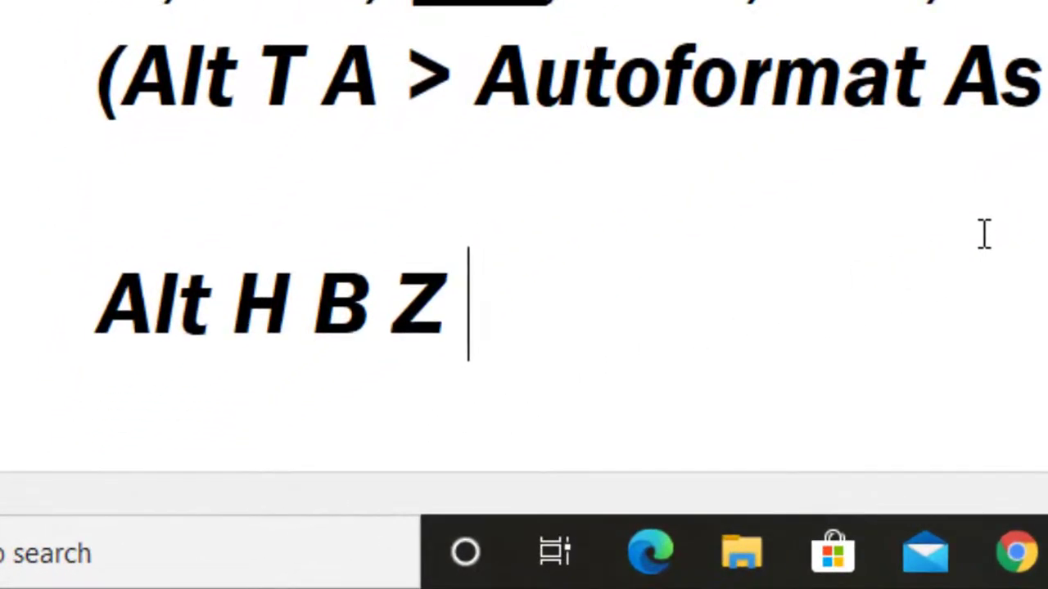
{"action": "key", "text": "BackSpace"}
{"action": "key", "text": "Return"}
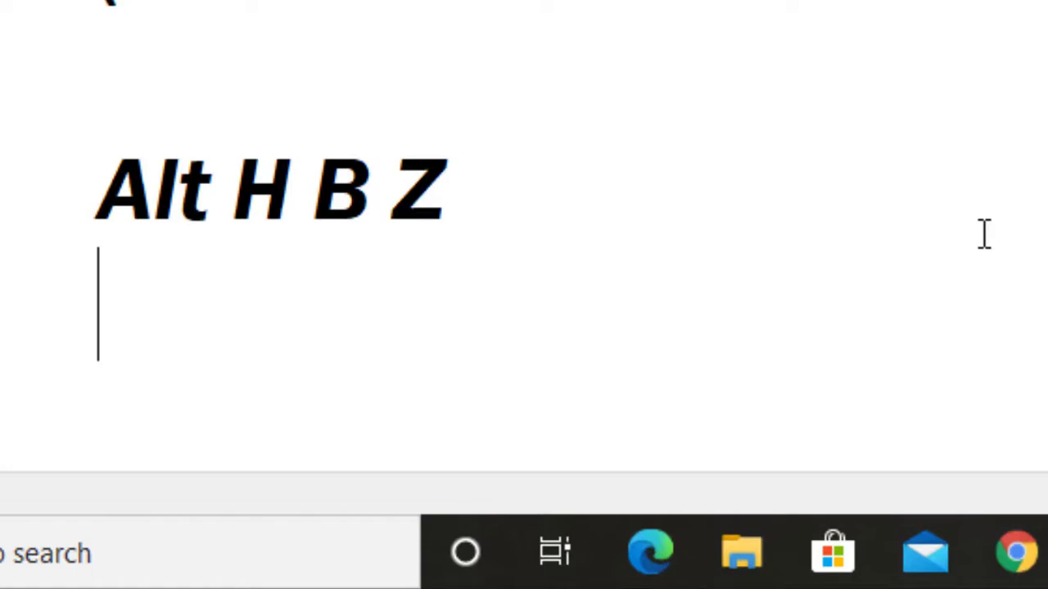
{"action": "scroll", "coordinate": [984, 234], "scroll_direction": "down", "scroll_amount": 2}
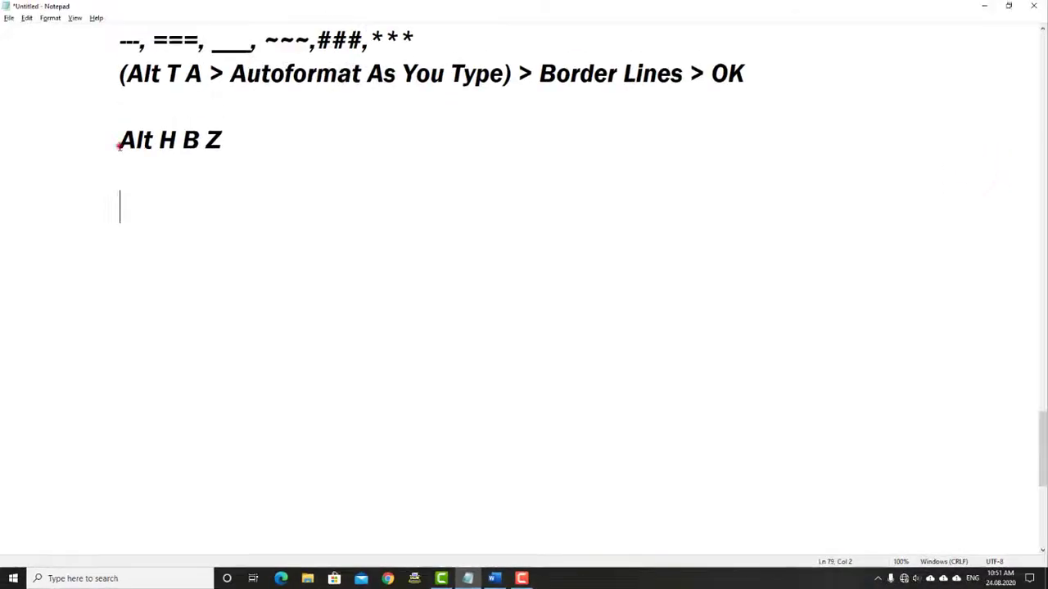
{"action": "left_click_drag", "start_coordinate": [120, 145], "coordinate": [254, 145]}
{"action": "left_click", "coordinate": [148, 184]}
{"action": "left_click", "coordinate": [147, 196]}
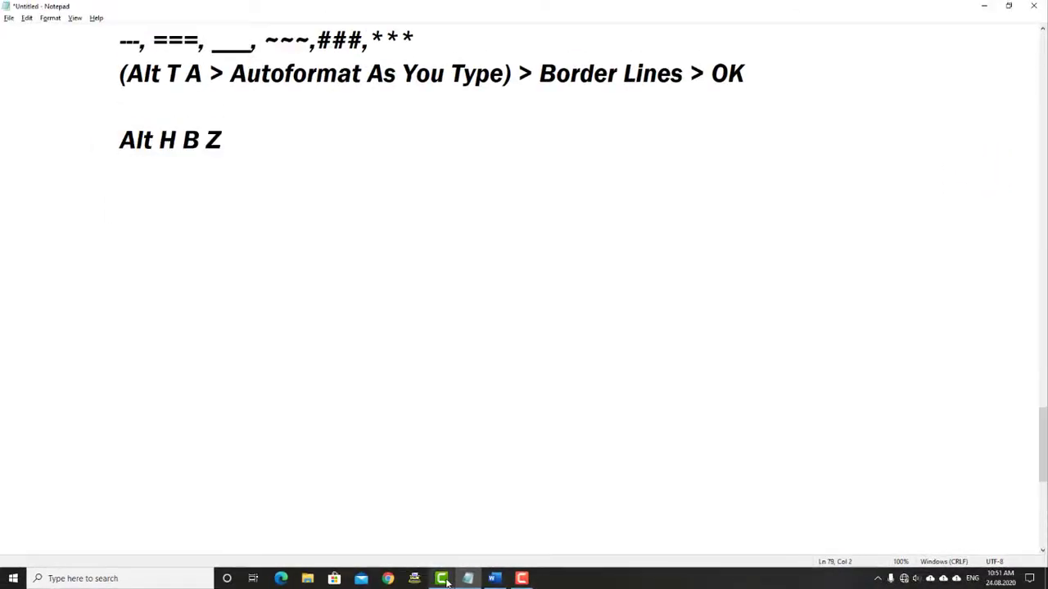
Step: Switch to the Word document and open the Symbol dialog below the paragraph, with the symbol font set to Wingdings
{"action": "left_click", "coordinate": [497, 581]}
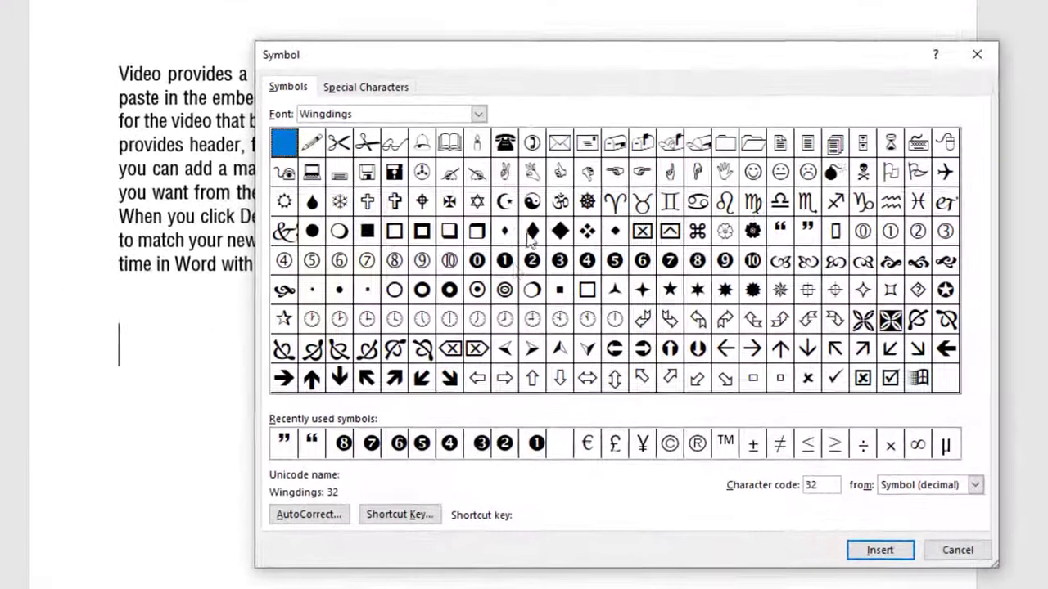
{"action": "left_click_drag", "start_coordinate": [550, 162], "coordinate": [665, 188]}
{"action": "left_click_drag", "start_coordinate": [737, 102], "coordinate": [594, 29]}
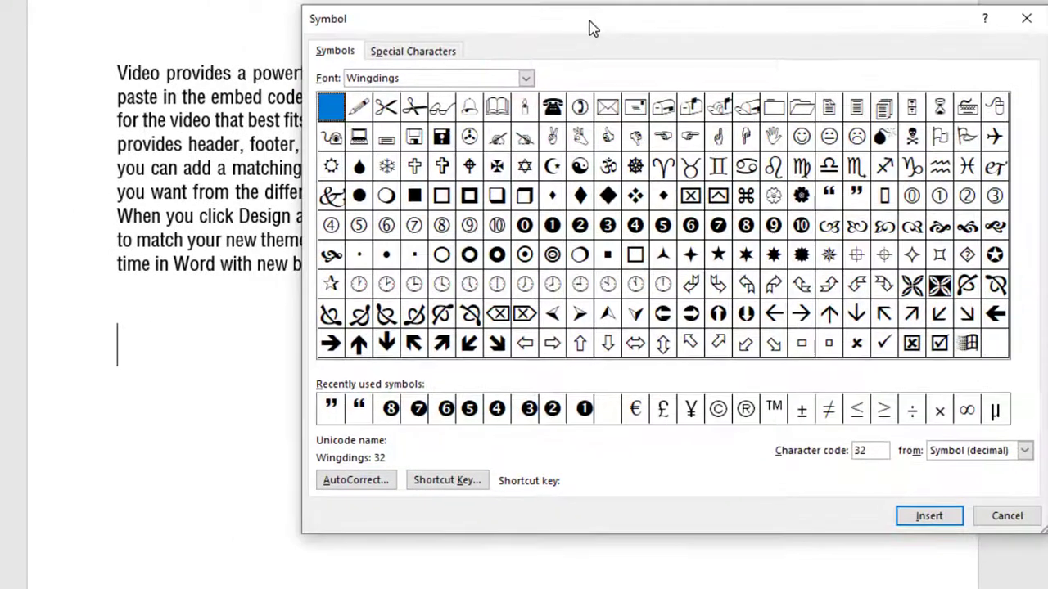
{"action": "left_click", "coordinate": [444, 75]}
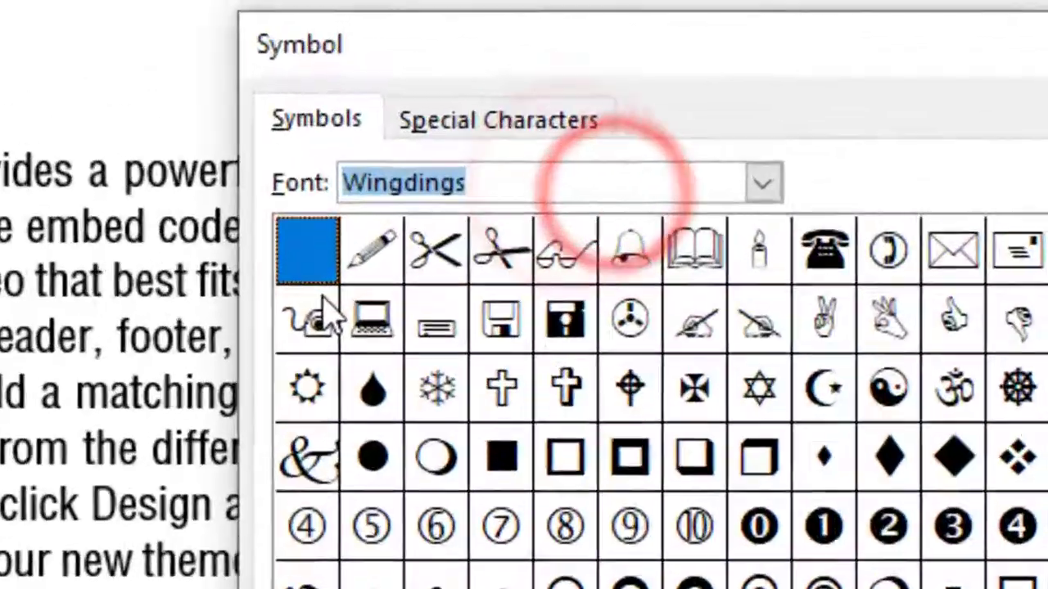
{"action": "type", "text": "Wingdings"}
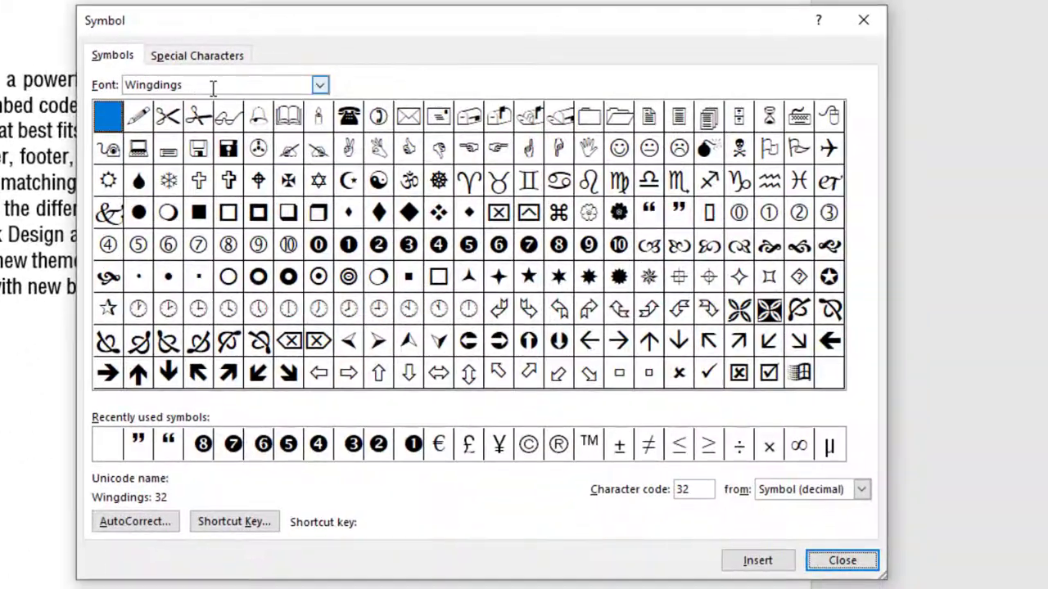
{"action": "double_click", "coordinate": [261, 106]}
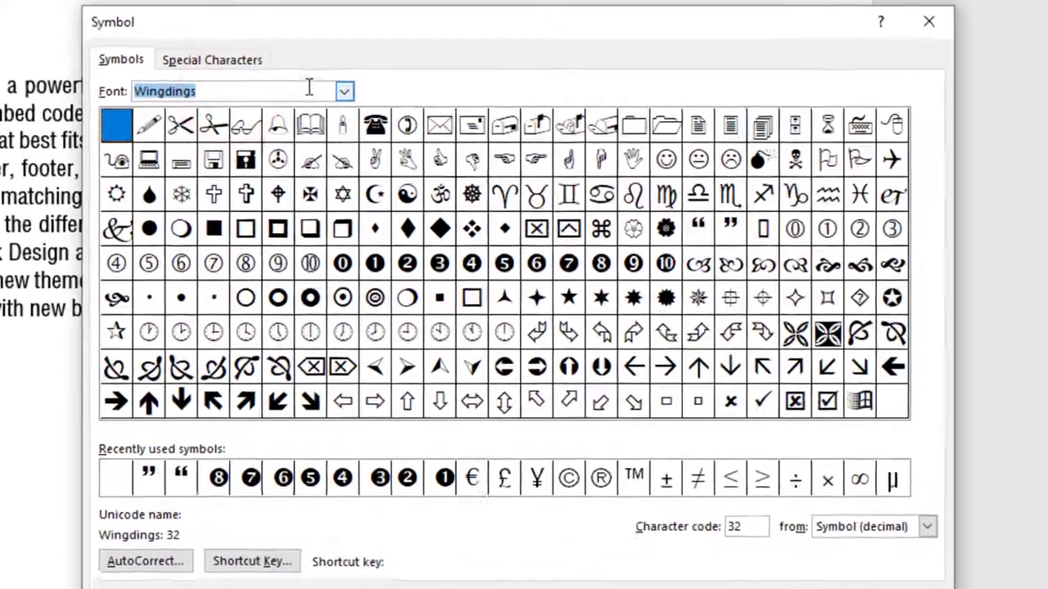
{"action": "left_click", "coordinate": [344, 91]}
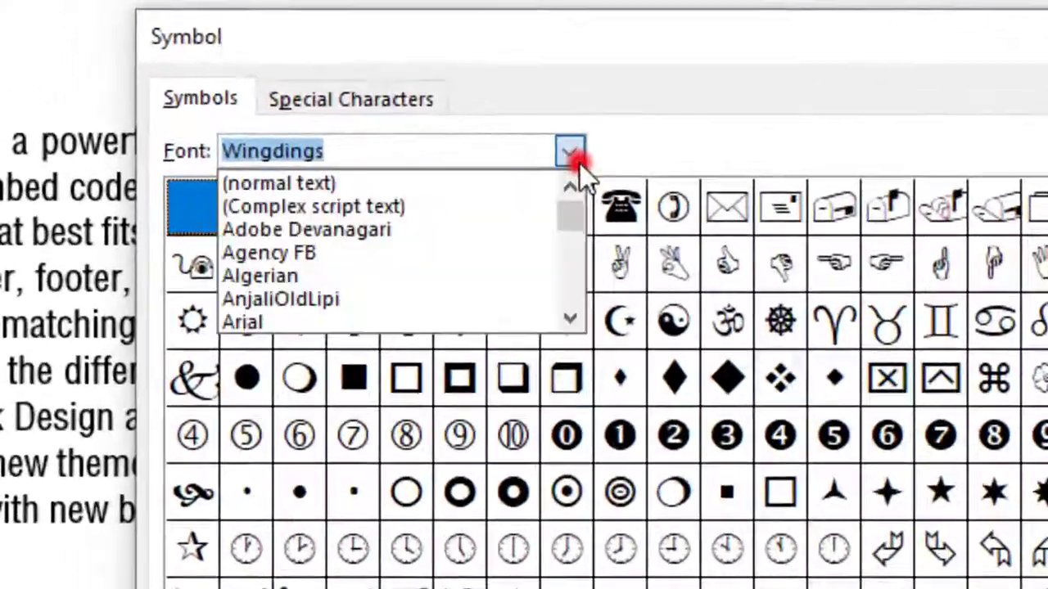
{"action": "left_click", "coordinate": [211, 196]}
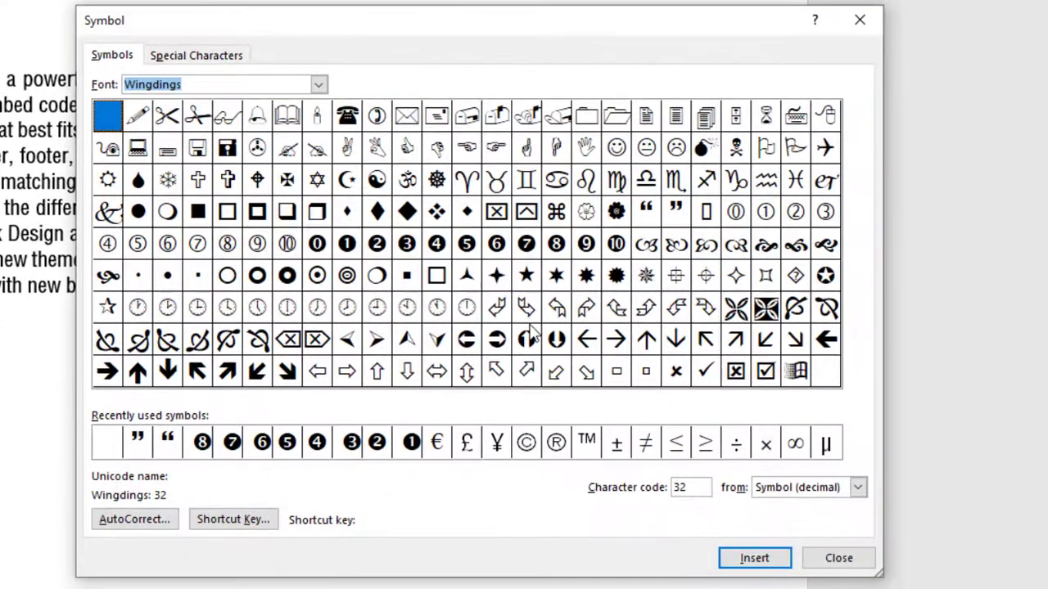
Step: Insert the Wingdings circled telephone, envelope and black circled 0, 3 and 7 symbols into the document, in that order
{"action": "left_click", "coordinate": [407, 116]}
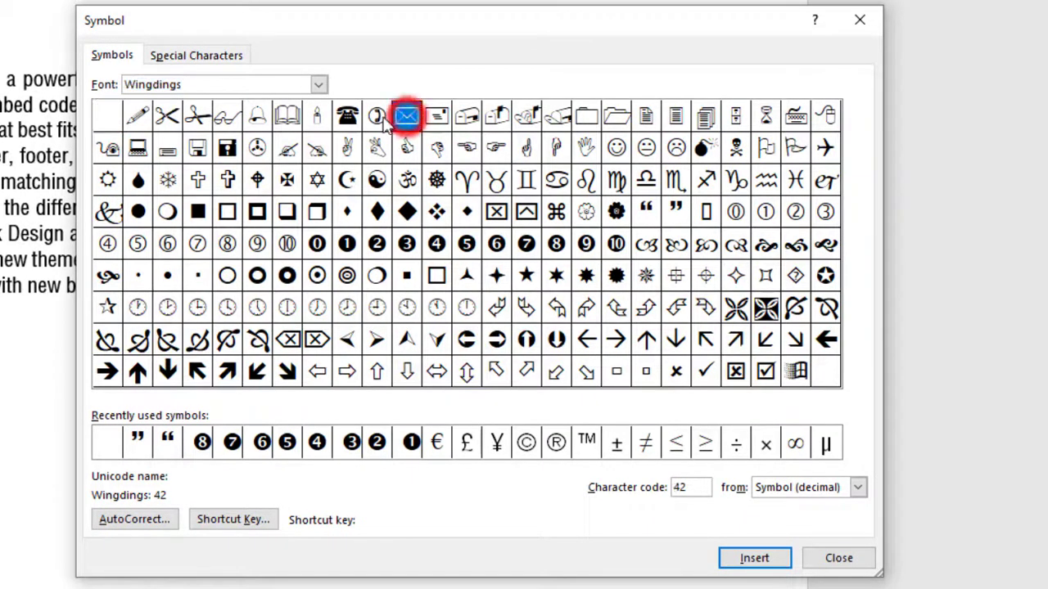
{"action": "double_click", "coordinate": [376, 115]}
{"action": "left_click", "coordinate": [407, 115]}
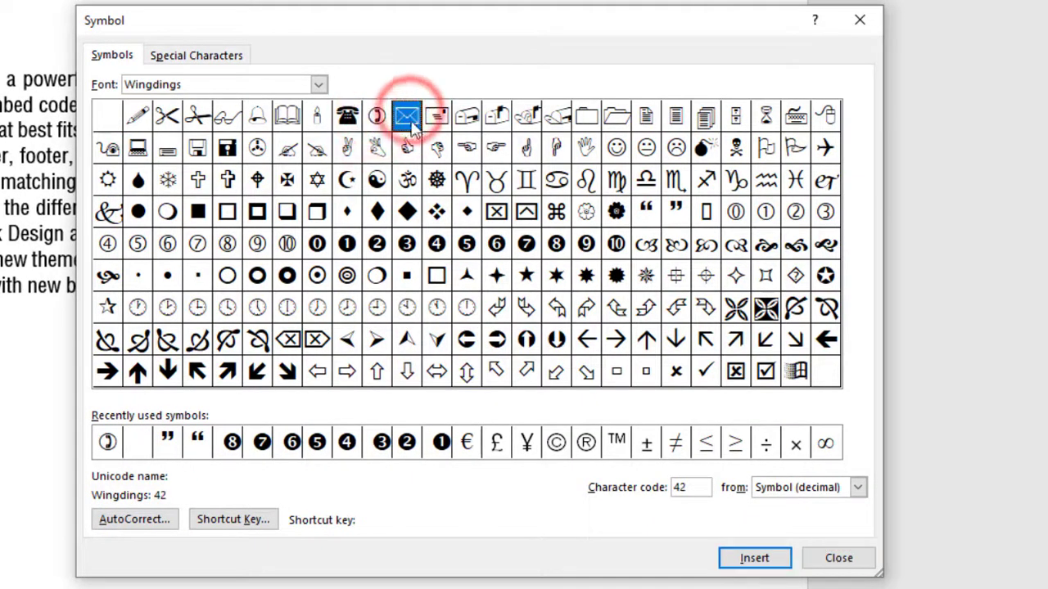
{"action": "double_click", "coordinate": [406, 116]}
{"action": "double_click", "coordinate": [317, 244]}
{"action": "double_click", "coordinate": [407, 243]}
{"action": "double_click", "coordinate": [526, 243]}
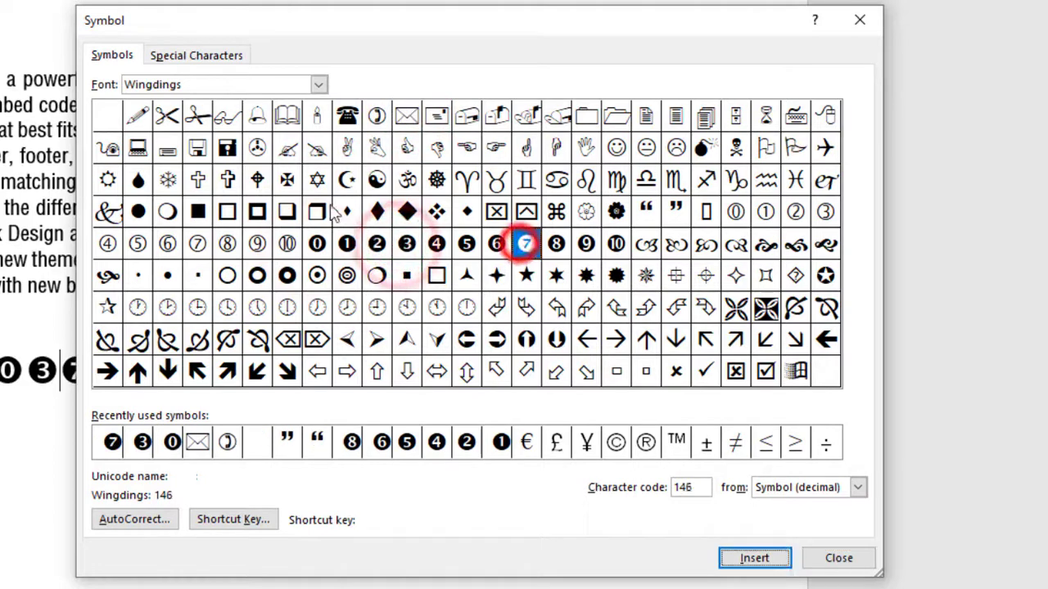
Step: Continue the row with the Maltese cross, crescent, Om, Taurus, Cancer, Libra, Capricorn and three-pointed star symbols, then close the Symbol dialog
{"action": "double_click", "coordinate": [286, 180]}
{"action": "double_click", "coordinate": [347, 179]}
{"action": "left_click", "coordinate": [407, 180]}
{"action": "double_click", "coordinate": [496, 179]}
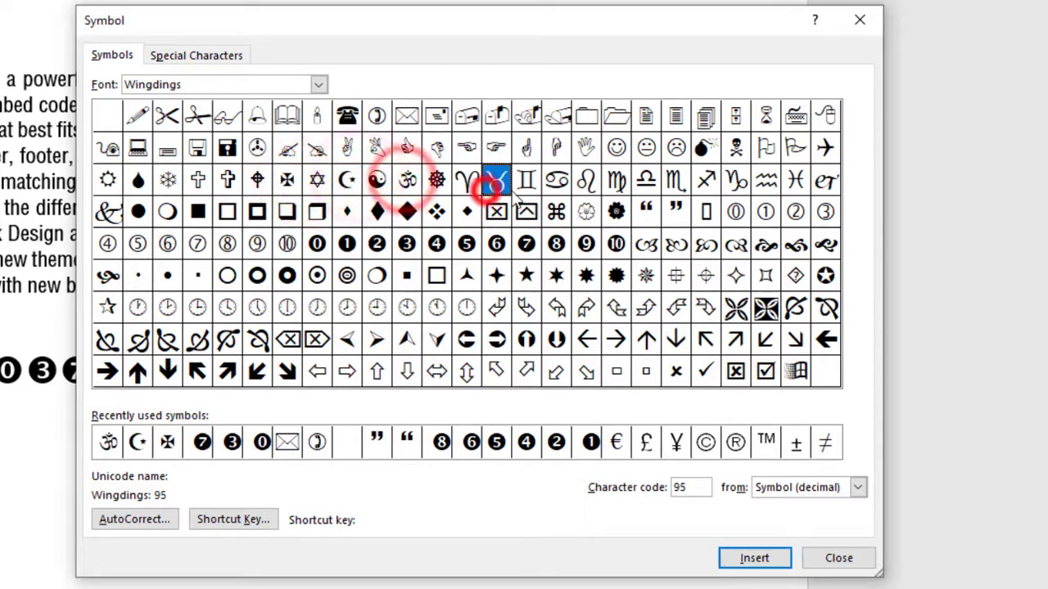
{"action": "double_click", "coordinate": [555, 179]}
{"action": "double_click", "coordinate": [646, 179]}
{"action": "double_click", "coordinate": [736, 181]}
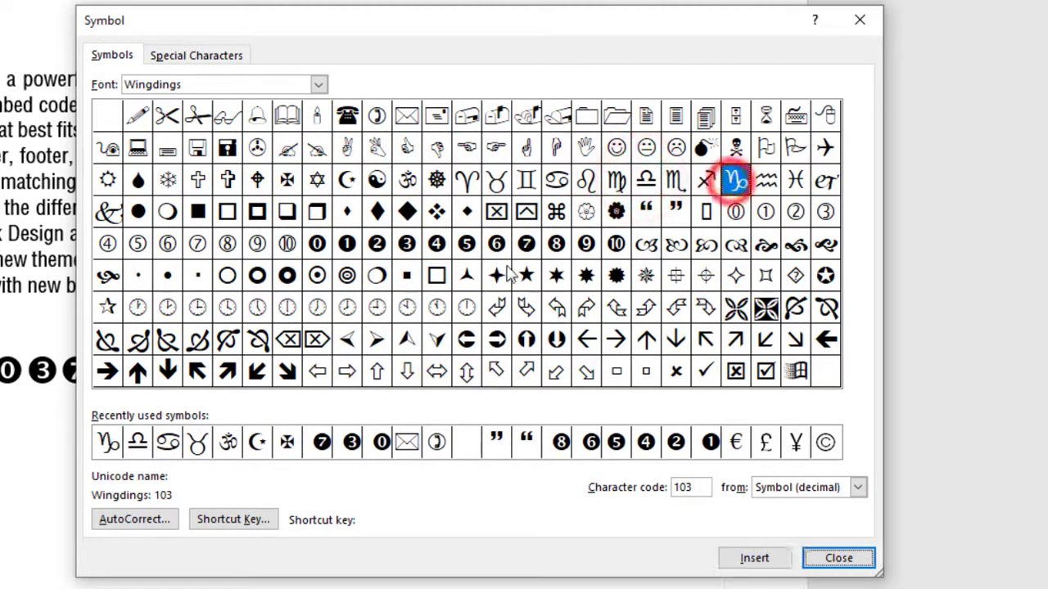
{"action": "double_click", "coordinate": [467, 275]}
{"action": "left_click", "coordinate": [841, 561]}
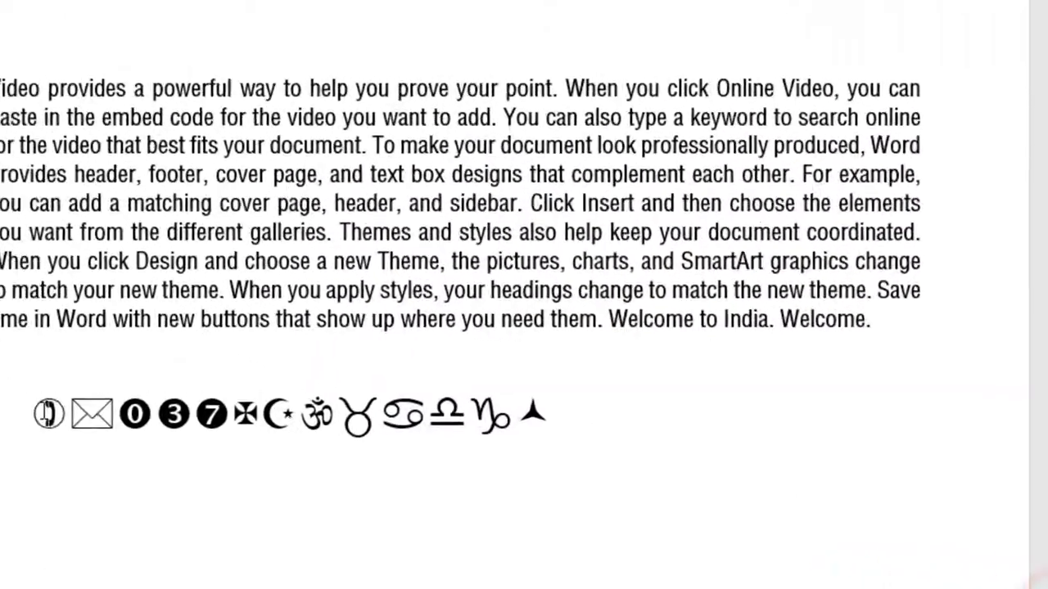
{"action": "left_click_drag", "start_coordinate": [160, 455], "coordinate": [797, 469]}
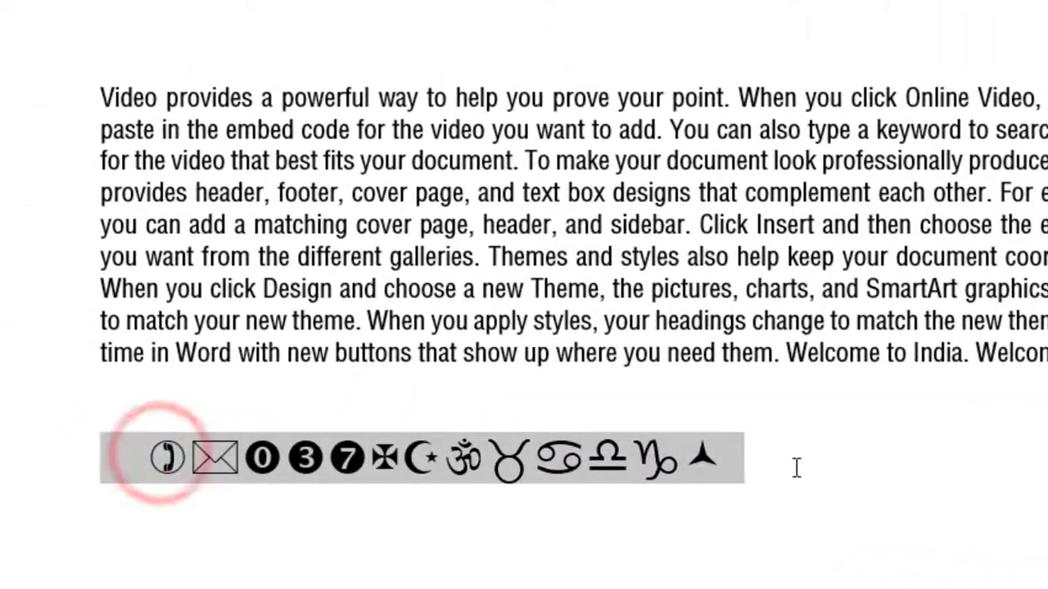
{"action": "left_click", "coordinate": [176, 533]}
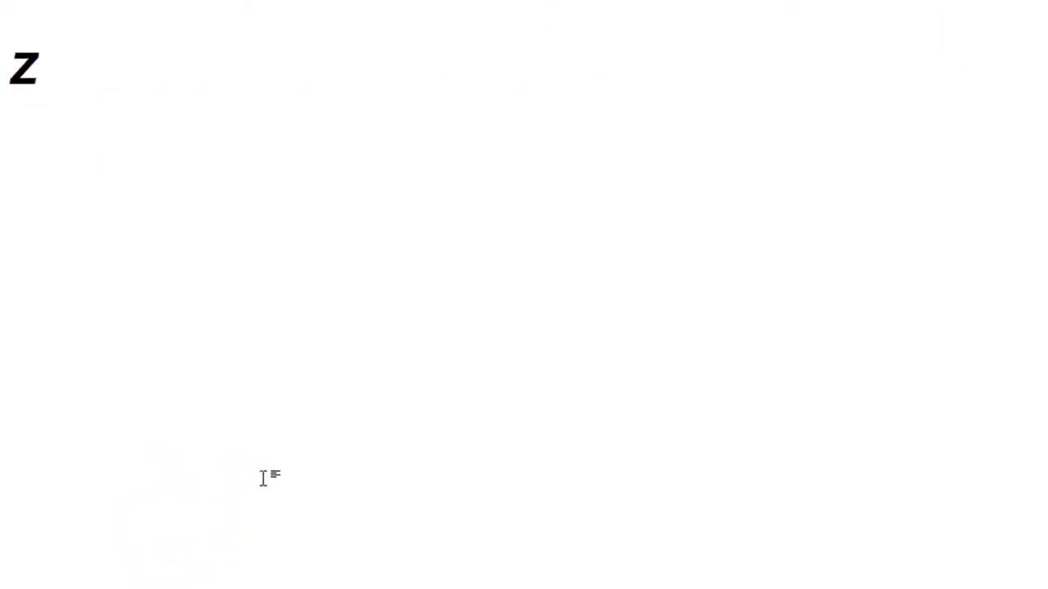
Step: Switch to the Notepad notes and add Alt I S (Insert Symbol), with Wingdings on the line below, followed by a new line
{"action": "type", "text": "Alt I S"}
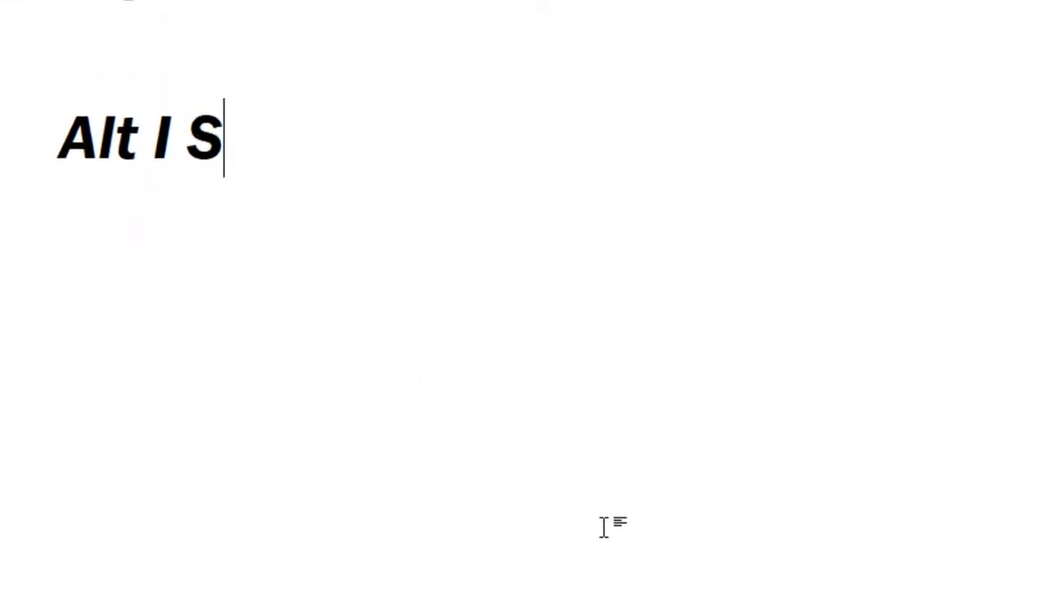
{"action": "key", "text": "Return"}
{"action": "key", "text": "Up"}
{"action": "key", "text": "End"}
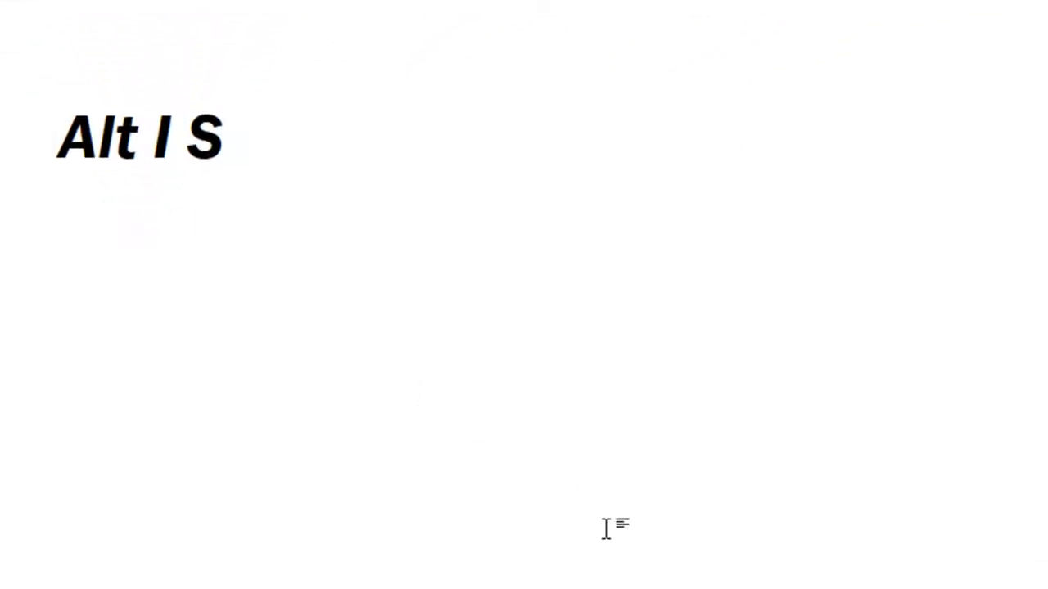
{"action": "type", "text": "(Insert Symbol)"}
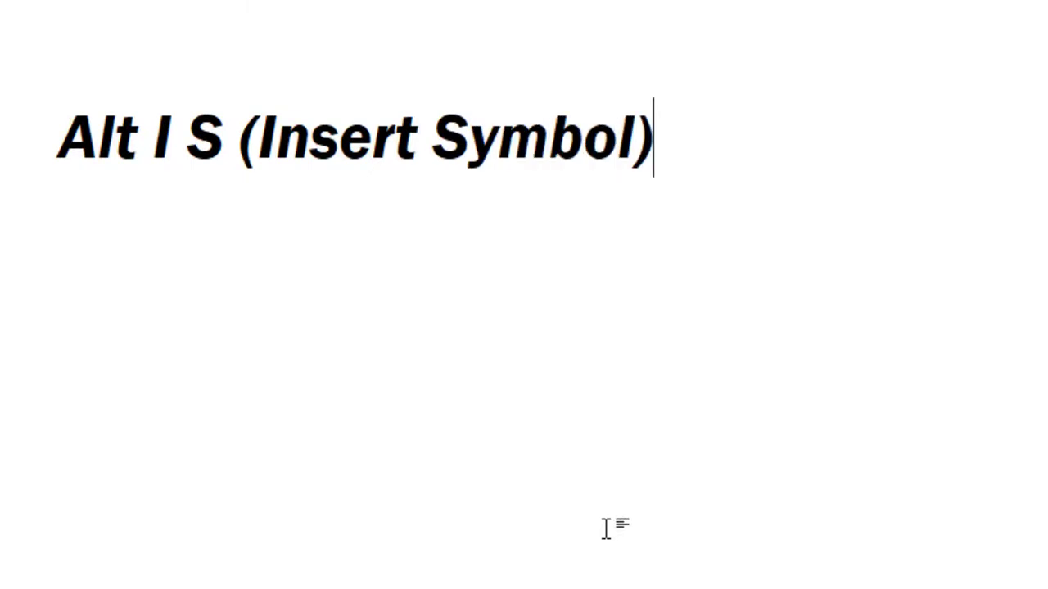
{"action": "key", "text": "Return"}
{"action": "type", "text": "Wingdings"}
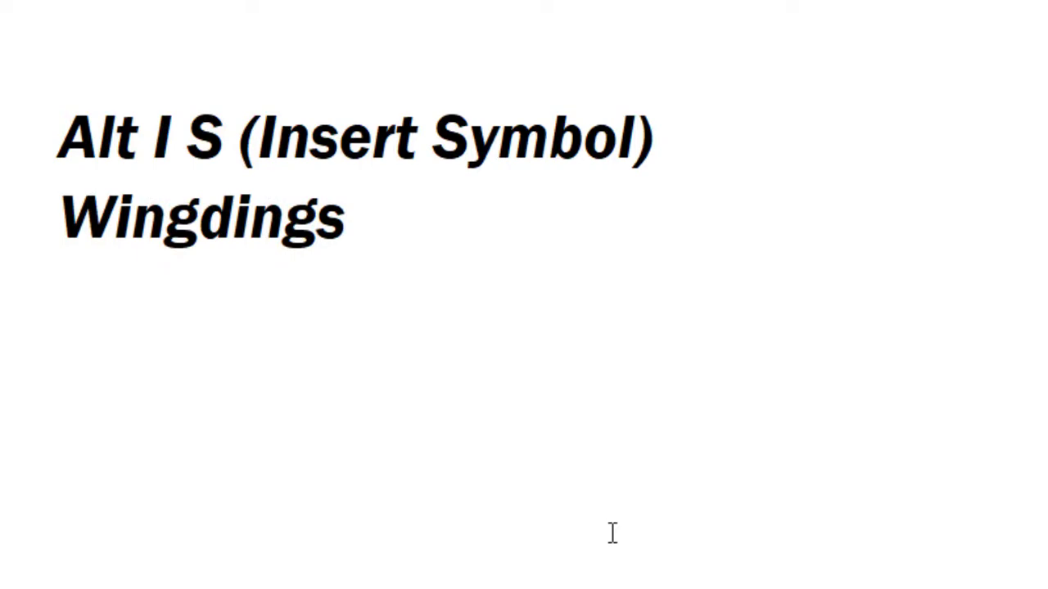
{"action": "key", "text": "Return"}
{"action": "key", "text": "Tab"}
{"action": "key", "text": "BackSpace"}
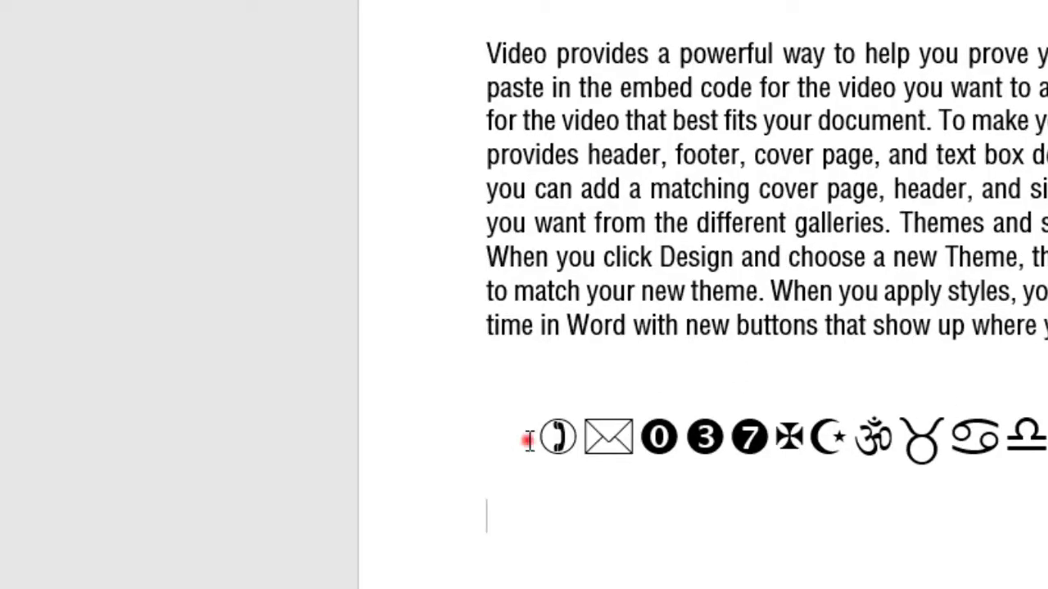
Step: Switch back to Word, delete the blank in front of the telephone symbol and start a new line below the symbol row
{"action": "left_click", "coordinate": [528, 440]}
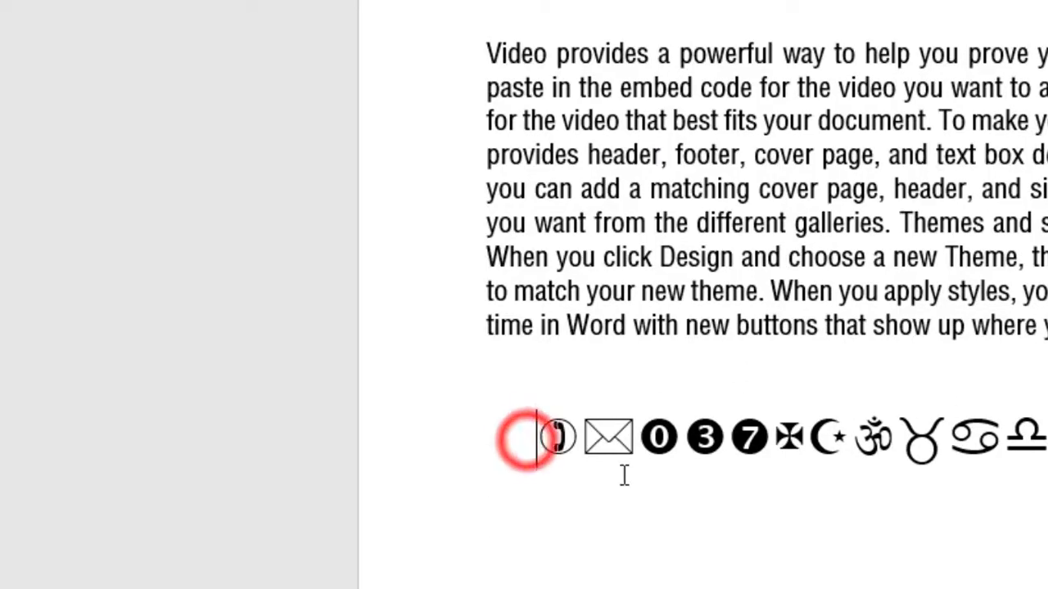
{"action": "key", "text": "BackSpace"}
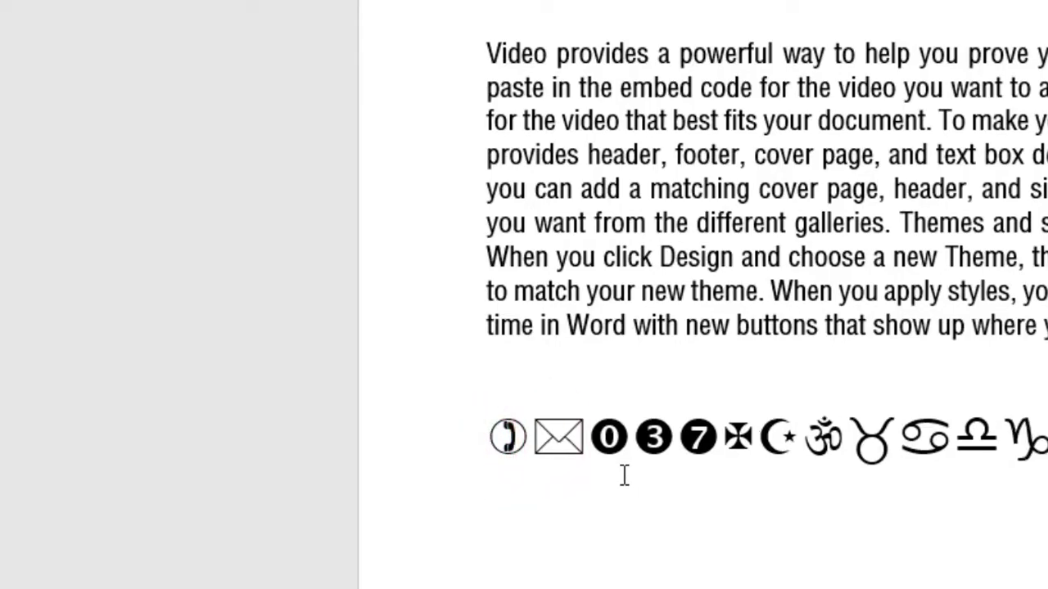
{"action": "key", "text": "Return"}
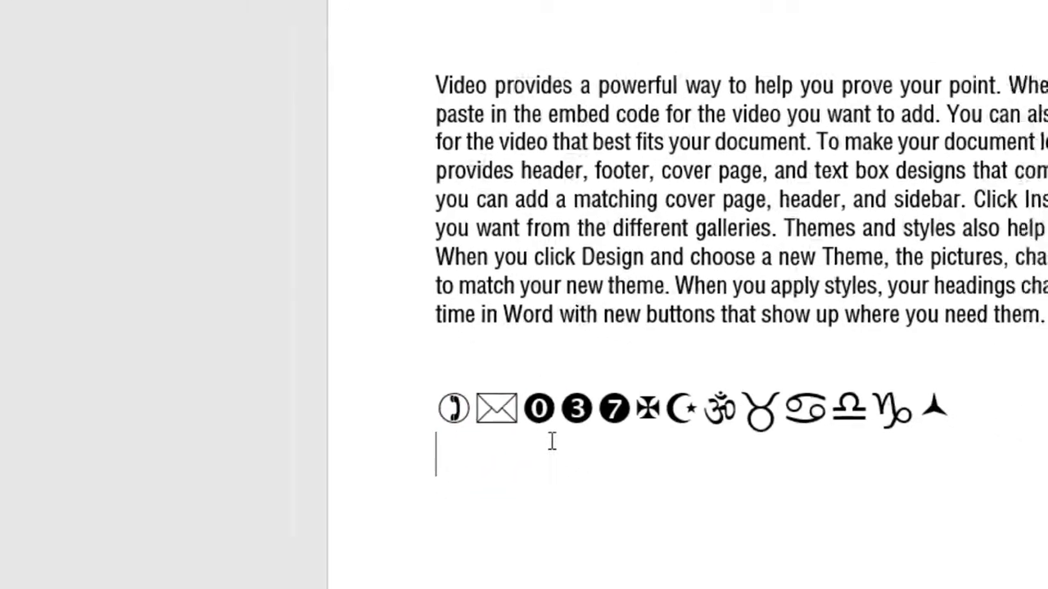
Step: Add smiling, frowning and neutral faces below the symbol row using the AutoCorrect codes :), :( and :|
{"action": "type", "text": ":"}
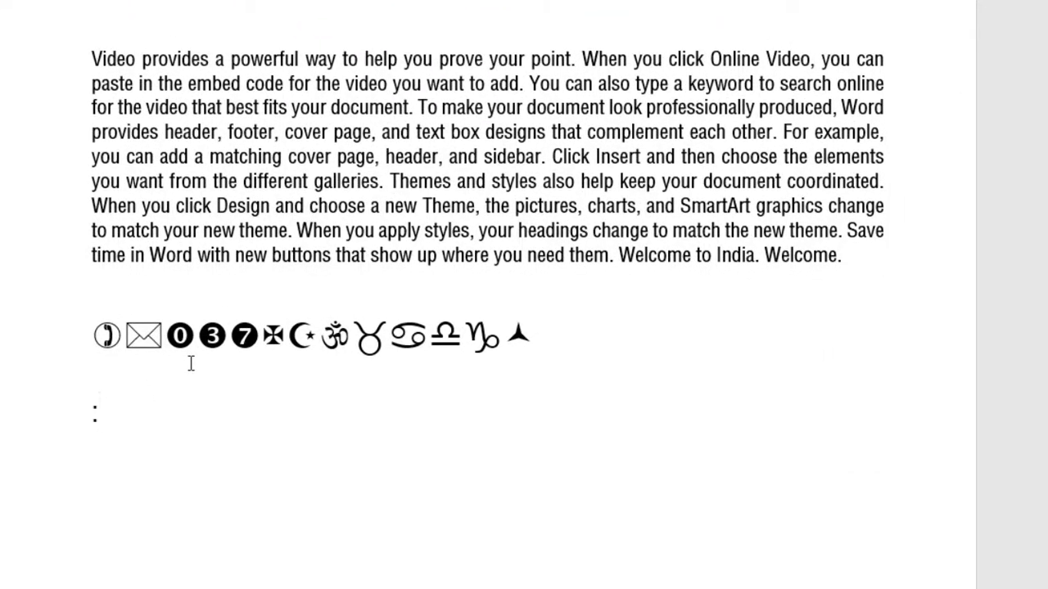
{"action": "type", "text": ")"}
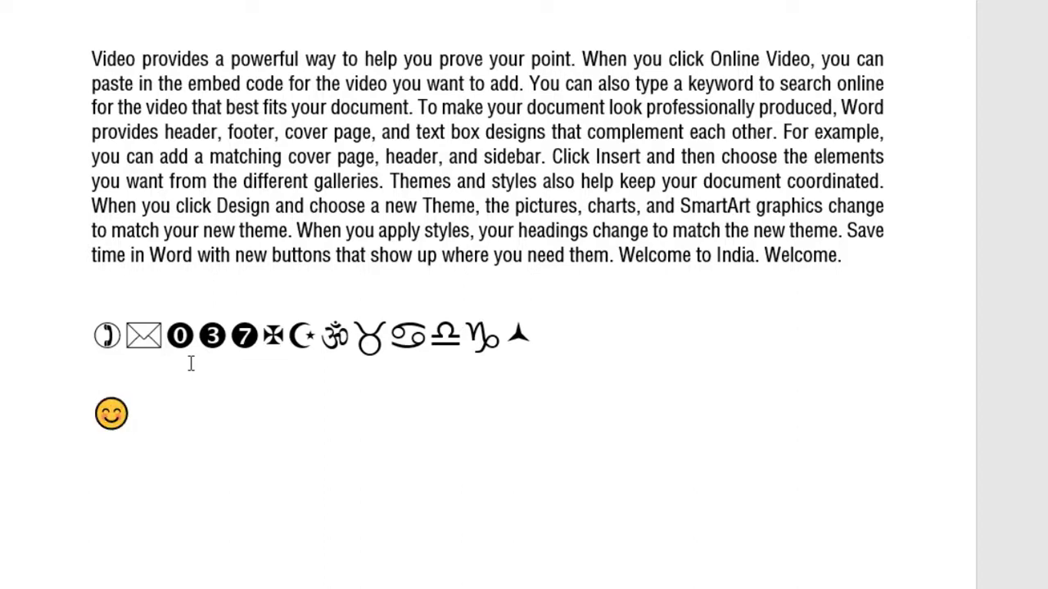
{"action": "type", "text": ":("}
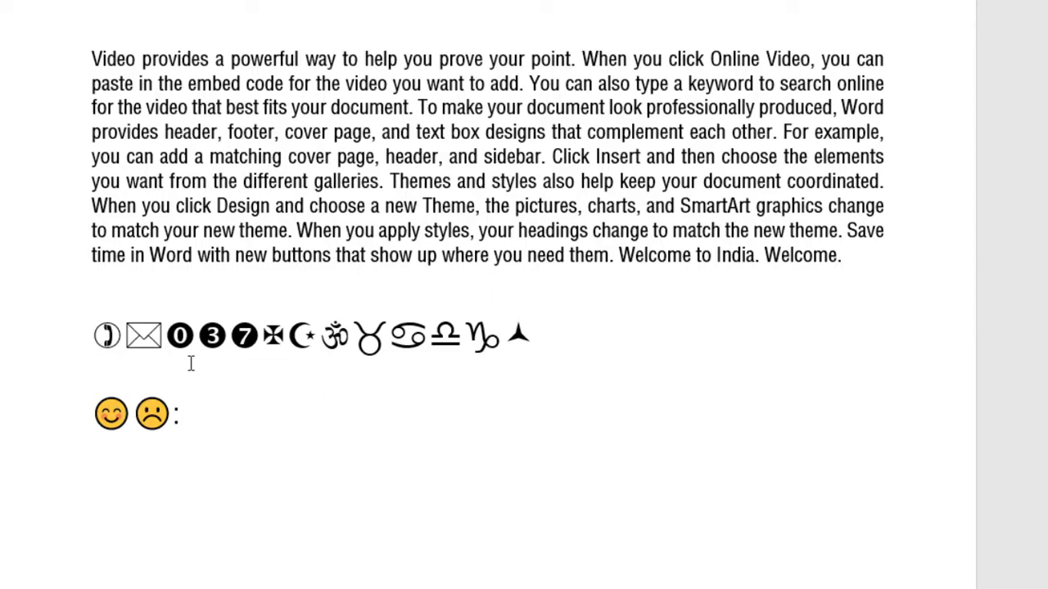
{"action": "type", "text": ":|"}
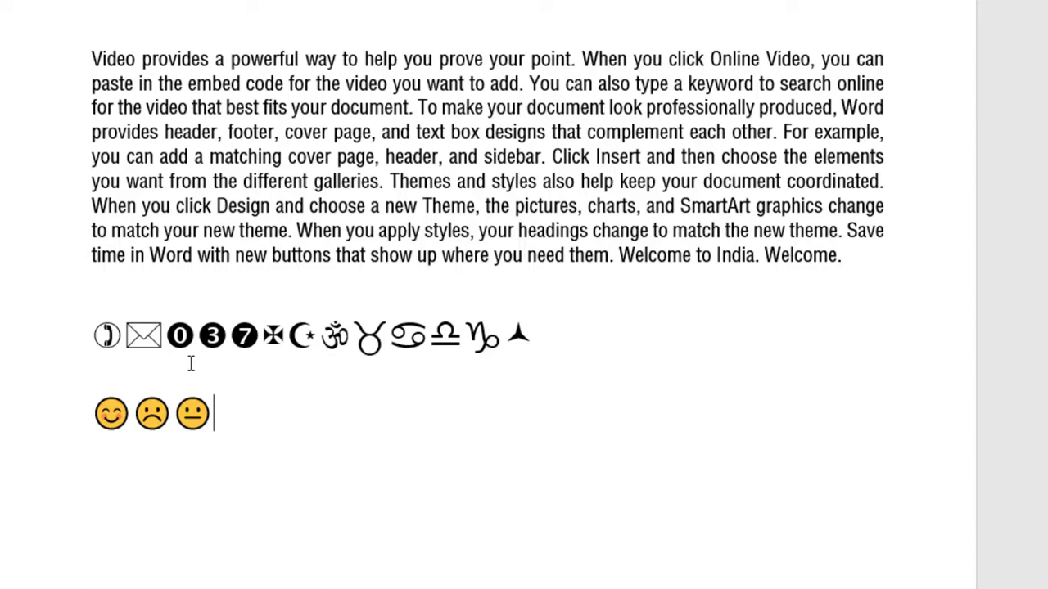
Step: Extend the row of faces with arrows and trademark, registered and copyright signs using -->, <--, ==>, <==, (tm), (r) and (c)
{"action": "type", "text": "--><--"}
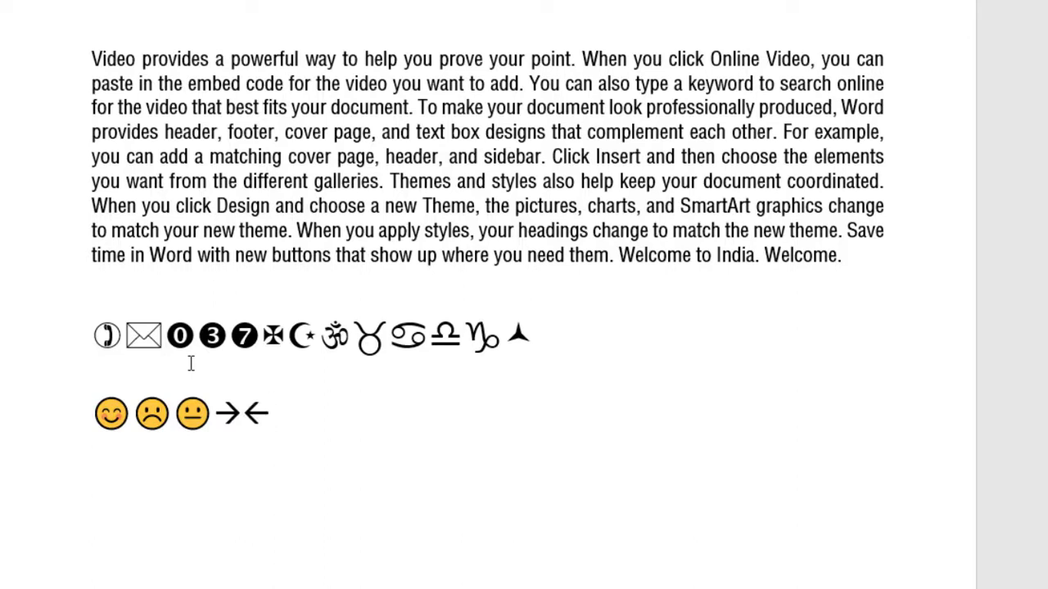
{"action": "type", "text": "==><=="}
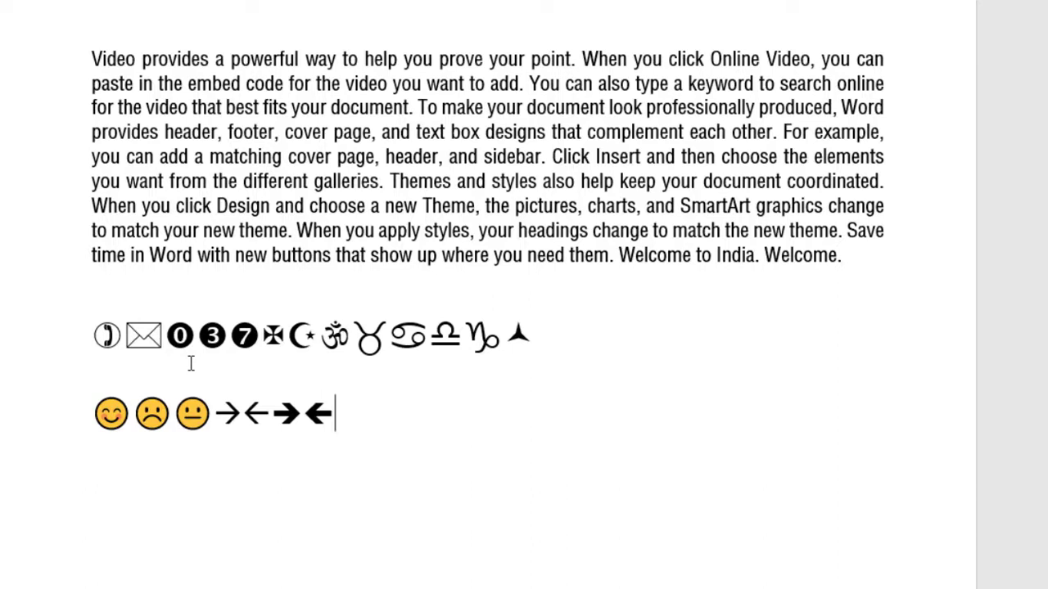
{"action": "type", "text": "(tm"}
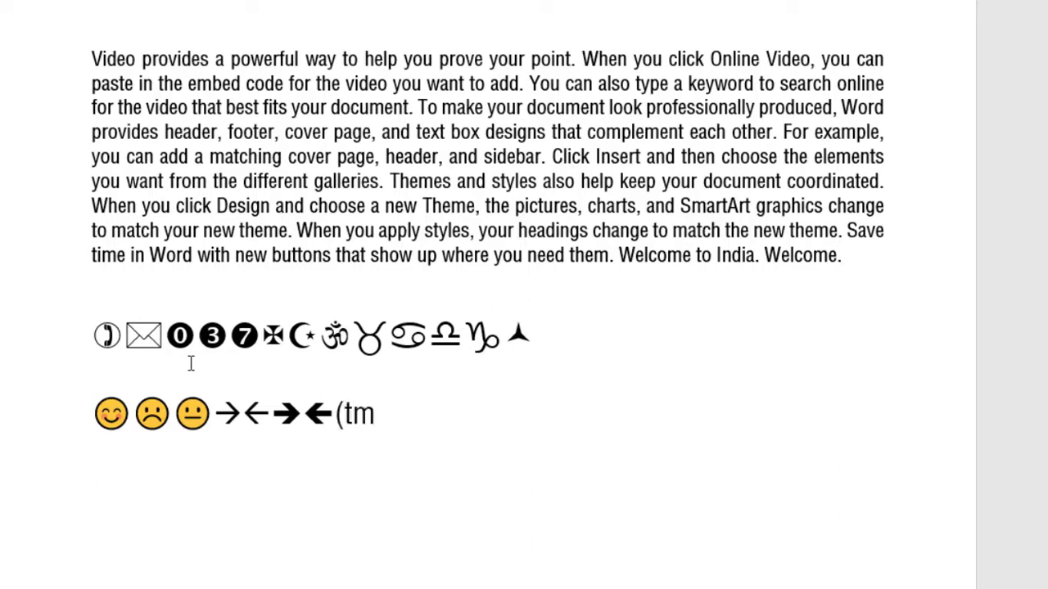
{"action": "type", "text": ")"}
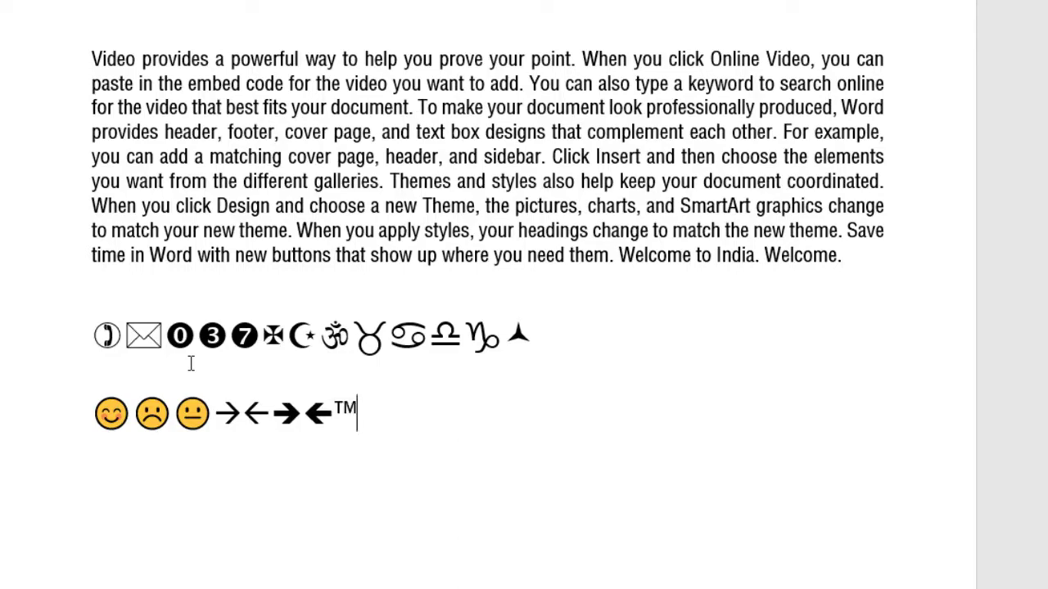
{"action": "type", "text": "(r)(c)"}
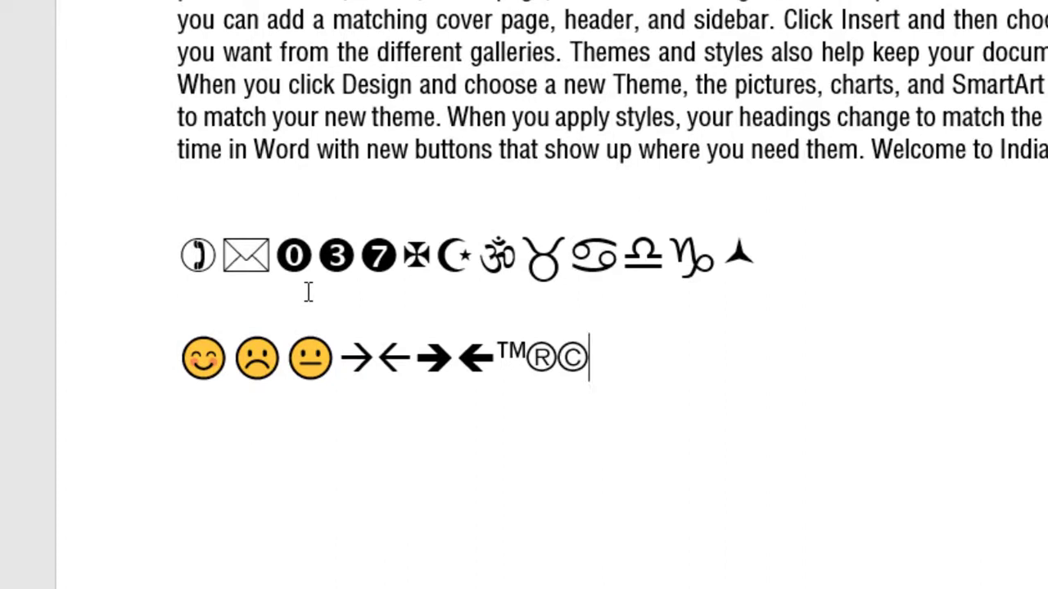
Step: Enter a hyphen, an en dash and an em dash on separate lines below the AutoCorrect symbols, followed by a new line
{"action": "key", "text": "Return"}
{"action": "type", "text": "-"}
{"action": "key", "text": "Return"}
{"action": "key", "text": "ctrl+alt+KP_Subtract"}
{"action": "key", "text": "Return"}
{"action": "key", "text": "ctrl+alt+KP_Subtract"}
{"action": "key", "text": "Return"}
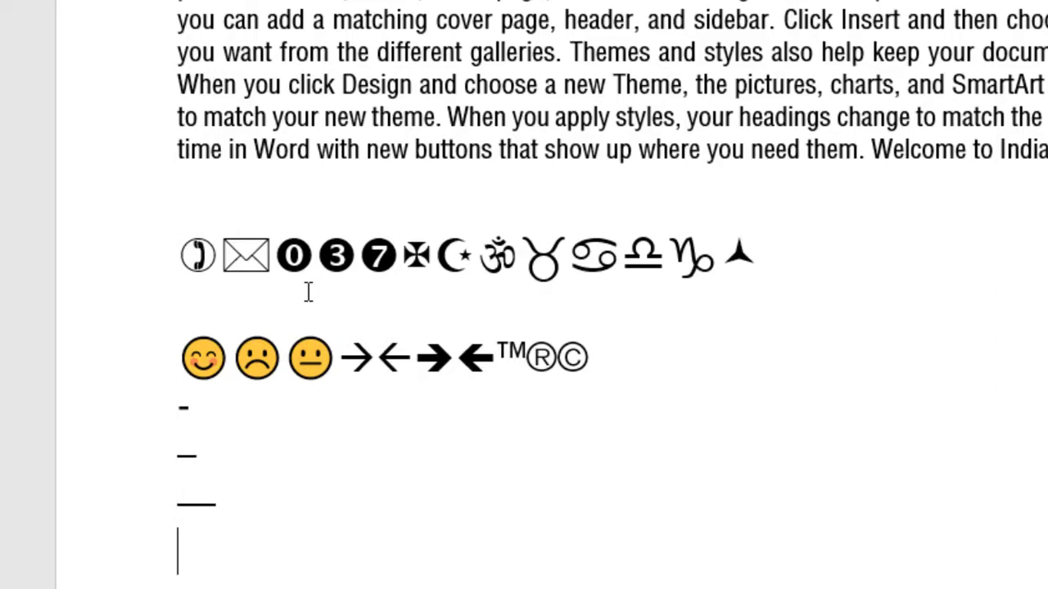
{"action": "scroll", "coordinate": [342, 442], "scroll_direction": "down", "scroll_amount": 3}
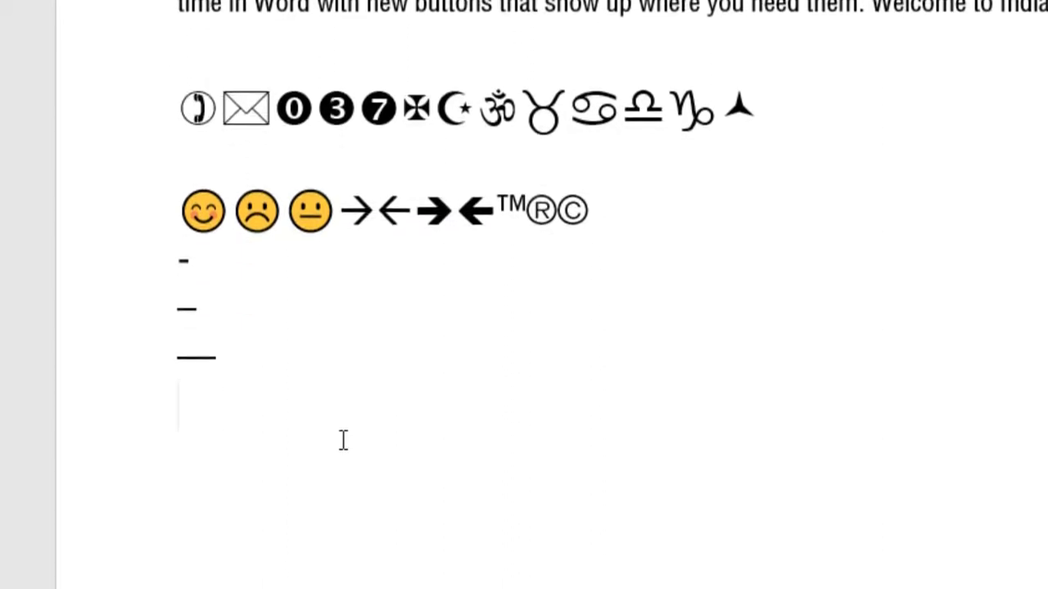
{"action": "left_click_drag", "start_coordinate": [172, 206], "coordinate": [188, 434]}
{"action": "left_click", "coordinate": [188, 435]}
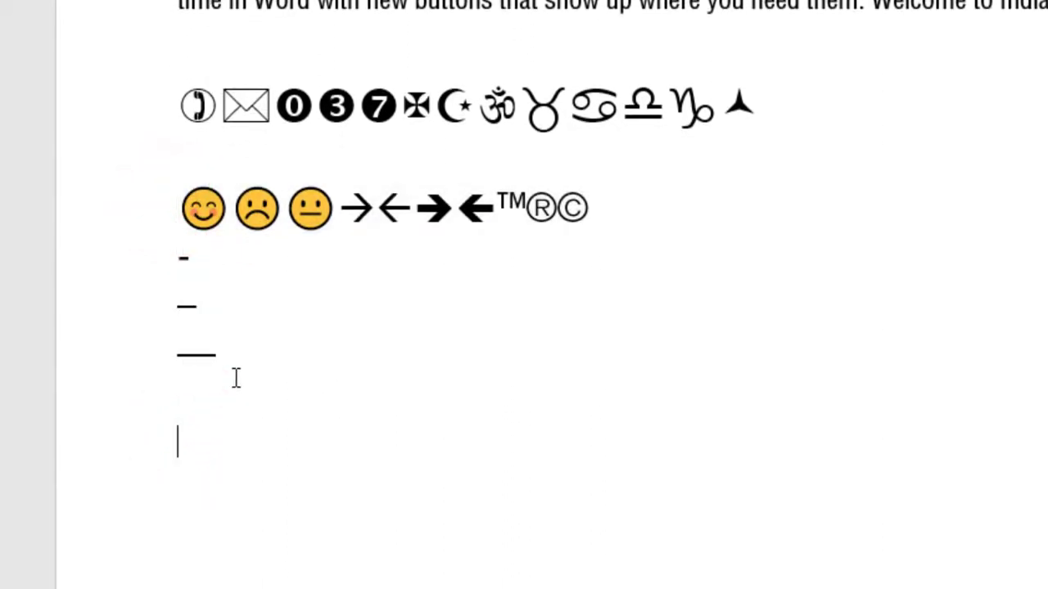
{"action": "left_click", "coordinate": [212, 383]}
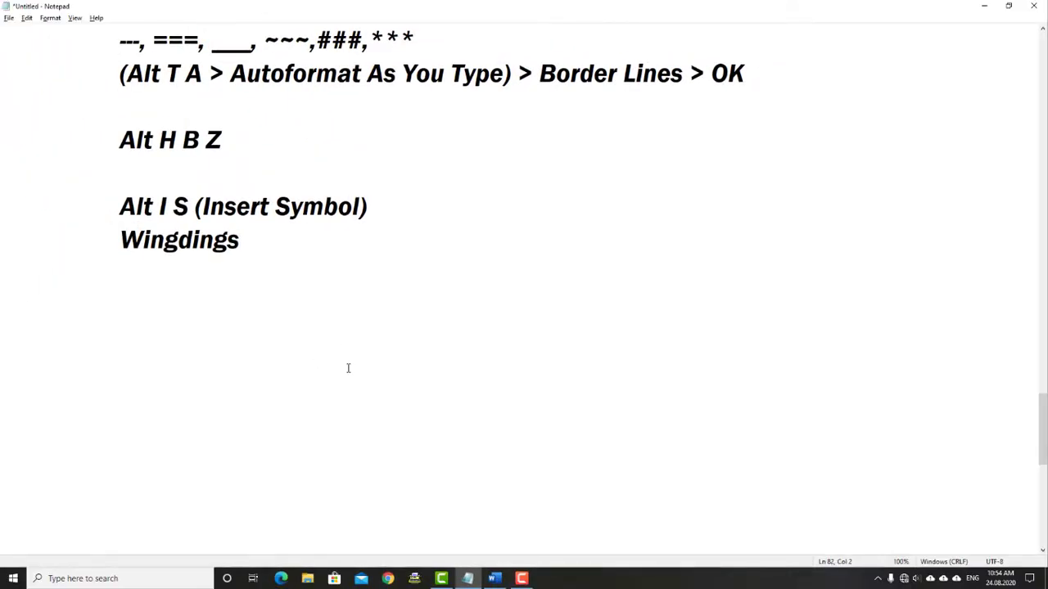
Step: Switch to Notepad and note the face codes :), :( and :| on separate lines below the Wingdings entry
{"action": "type", "text": ":)"}
{"action": "key", "text": "Return"}
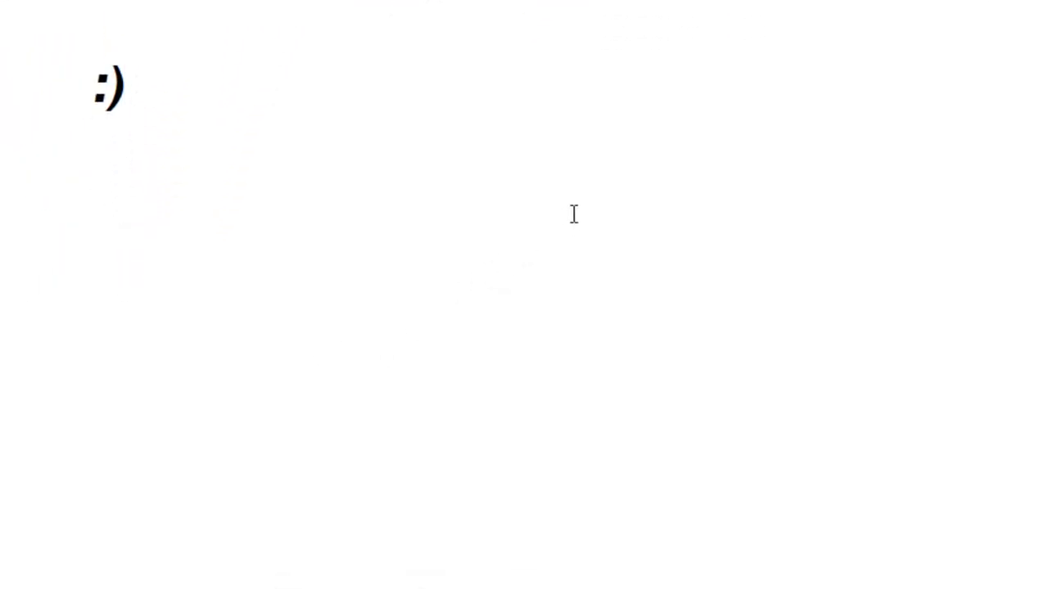
{"action": "type", "text": ":( "}
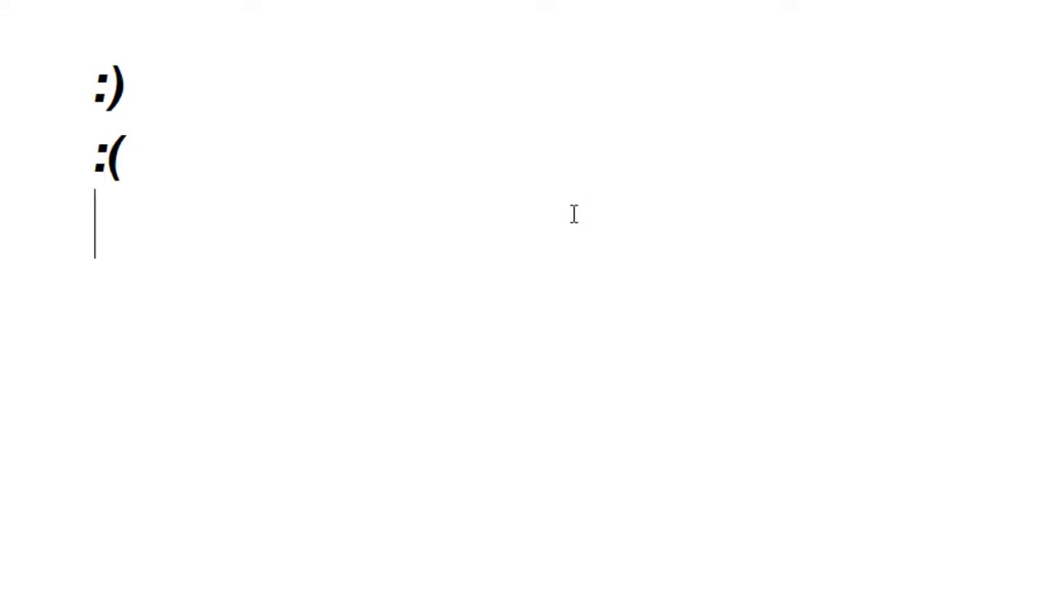
{"action": "type", "text": ":|"}
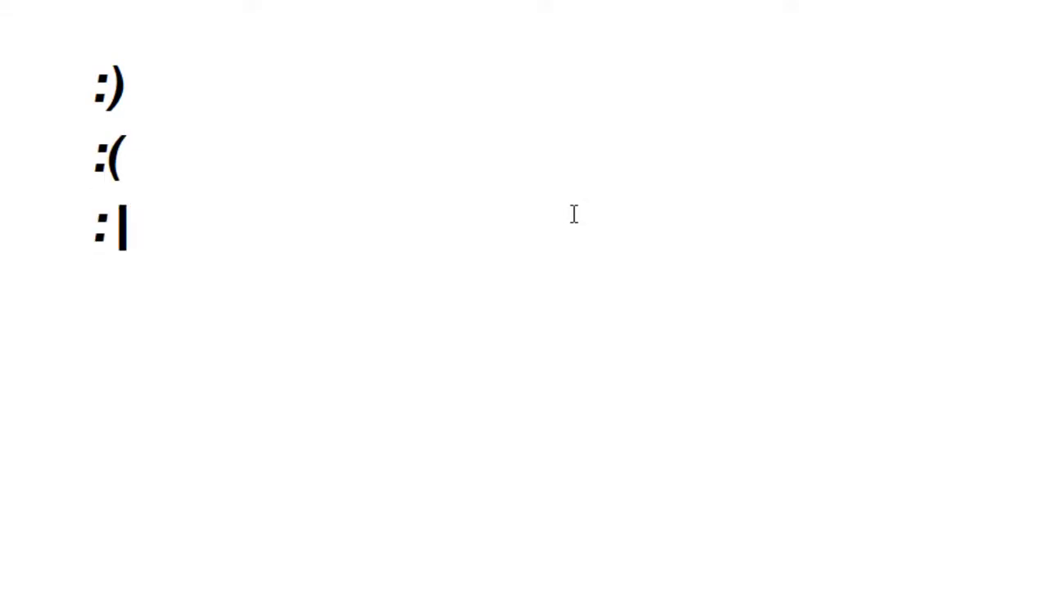
{"action": "key", "text": "Return"}
Step: Add the arrow codes -->, <--, ==> and <== on separate lines below the face codes in the notes
{"action": "type", "text": "-->"}
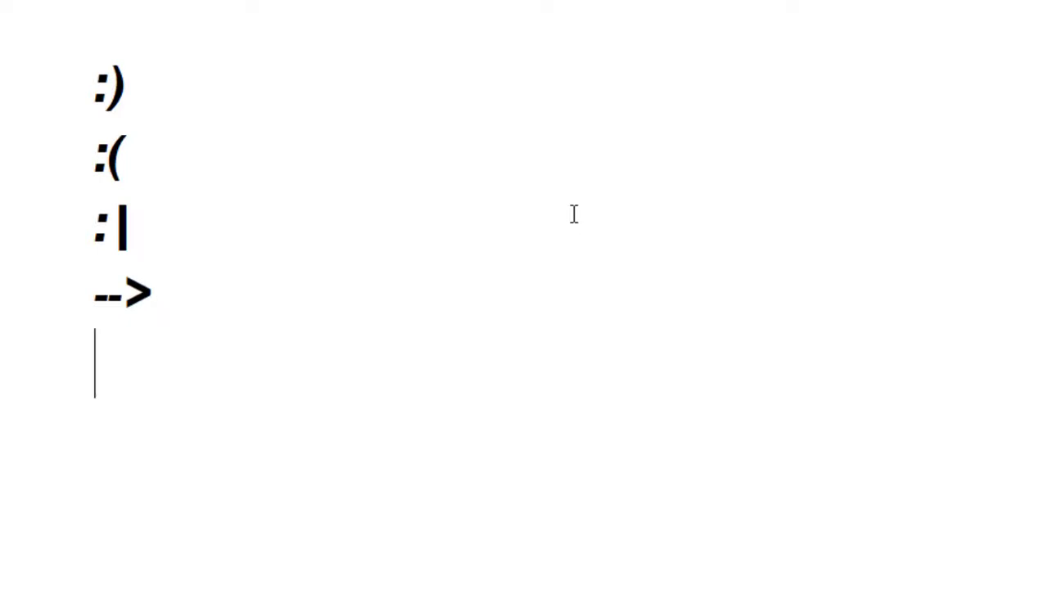
{"action": "key", "text": "Return"}
{"action": "type", "text": "<--"}
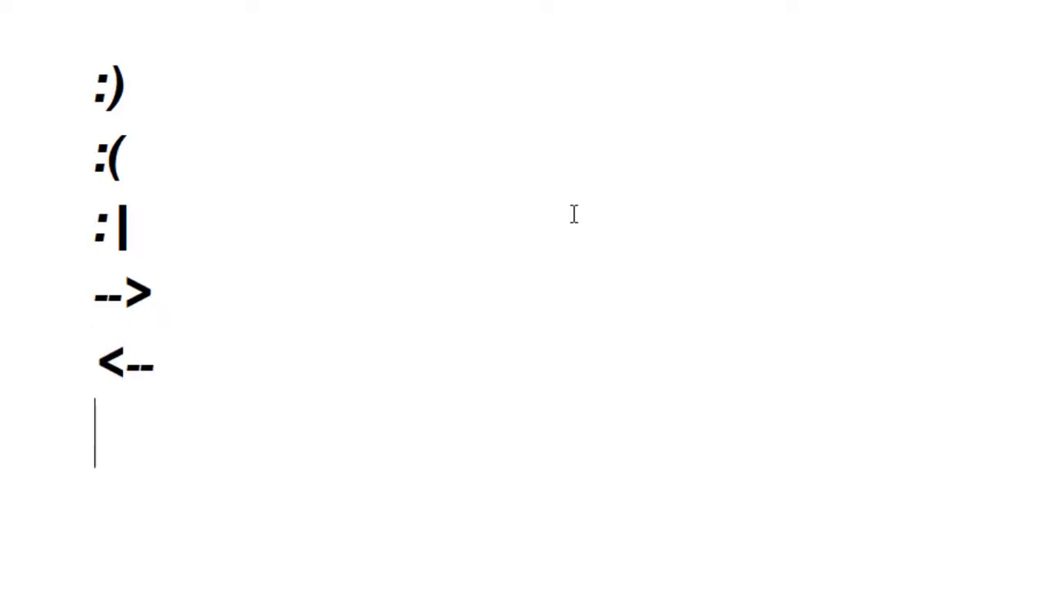
{"action": "key", "text": "Return"}
{"action": "type", "text": "==> "}
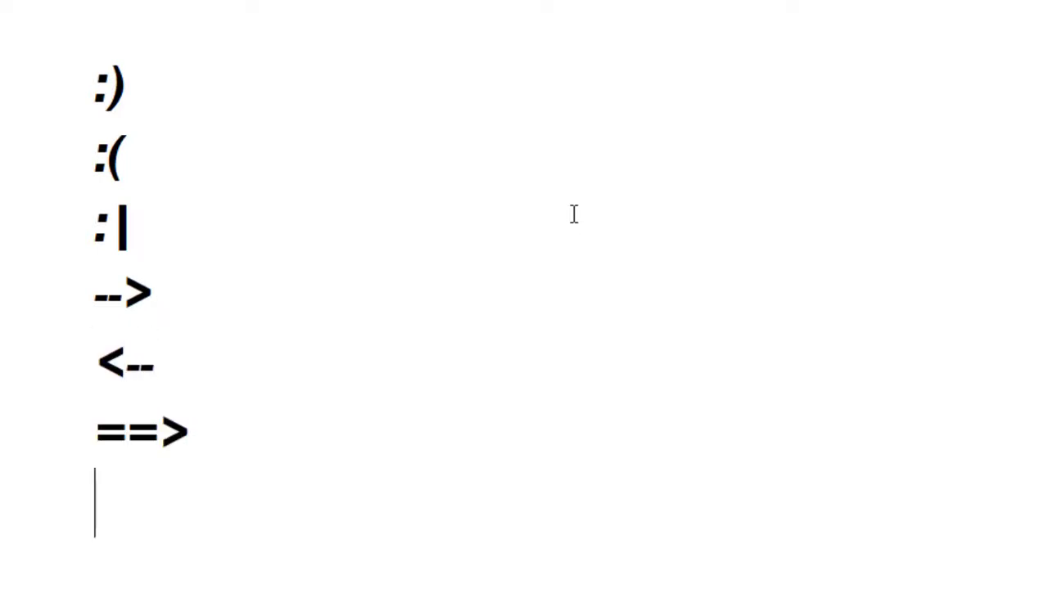
{"action": "type", "text": "<=="}
{"action": "key", "text": "Return"}
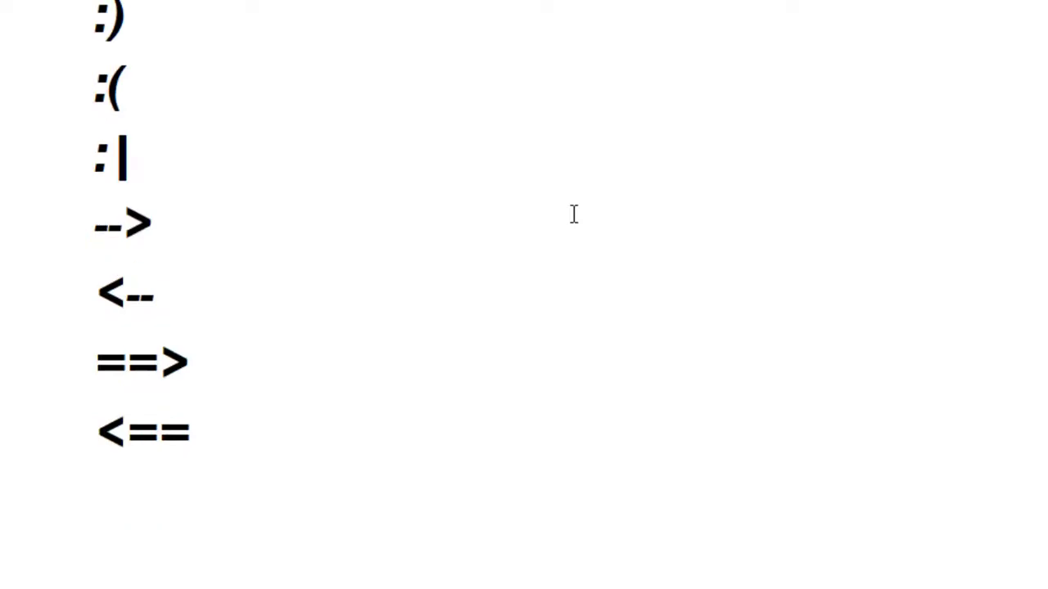
Step: List the dash entries -, Ctrl - and Alt Ctrl - on separate lines below the arrow codes, followed by a blank line
{"action": "type", "text": "-"}
{"action": "key", "text": "Return"}
{"action": "type", "text": "C"}
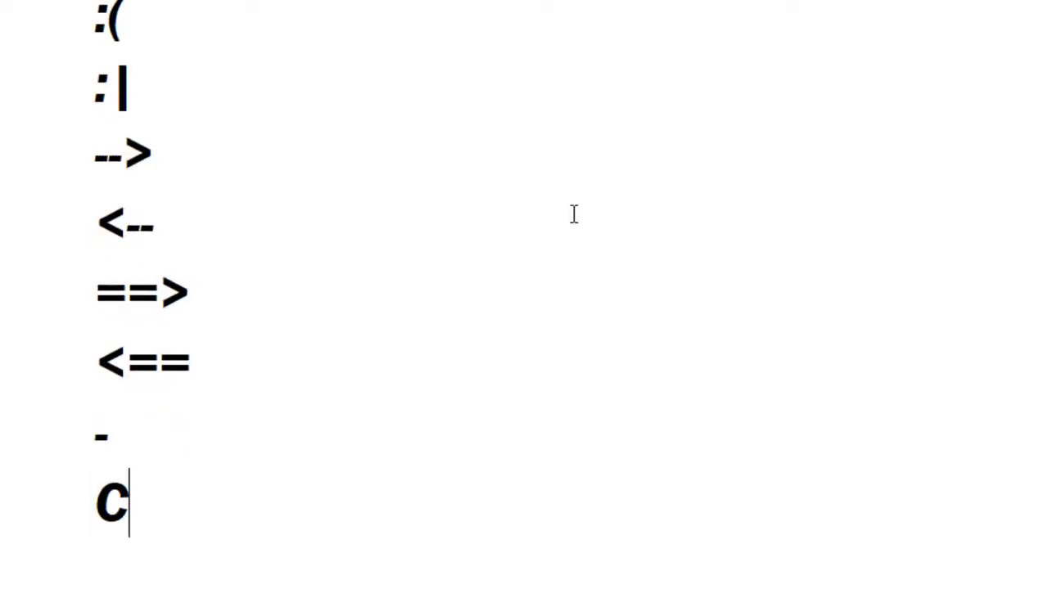
{"action": "type", "text": "trl -"}
{"action": "key", "text": "Return"}
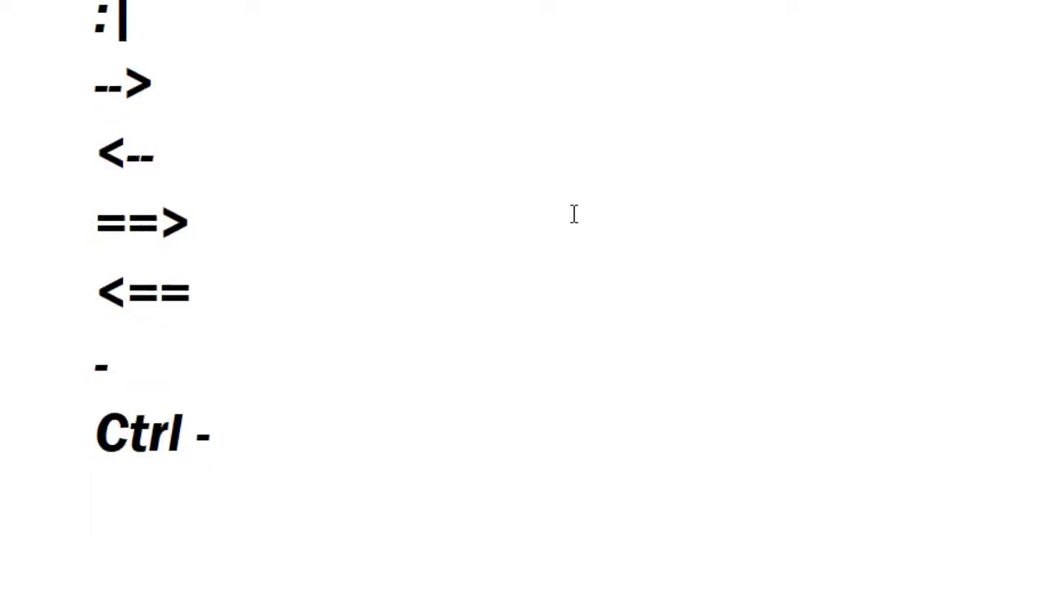
{"action": "type", "text": "Alt Ctrl "}
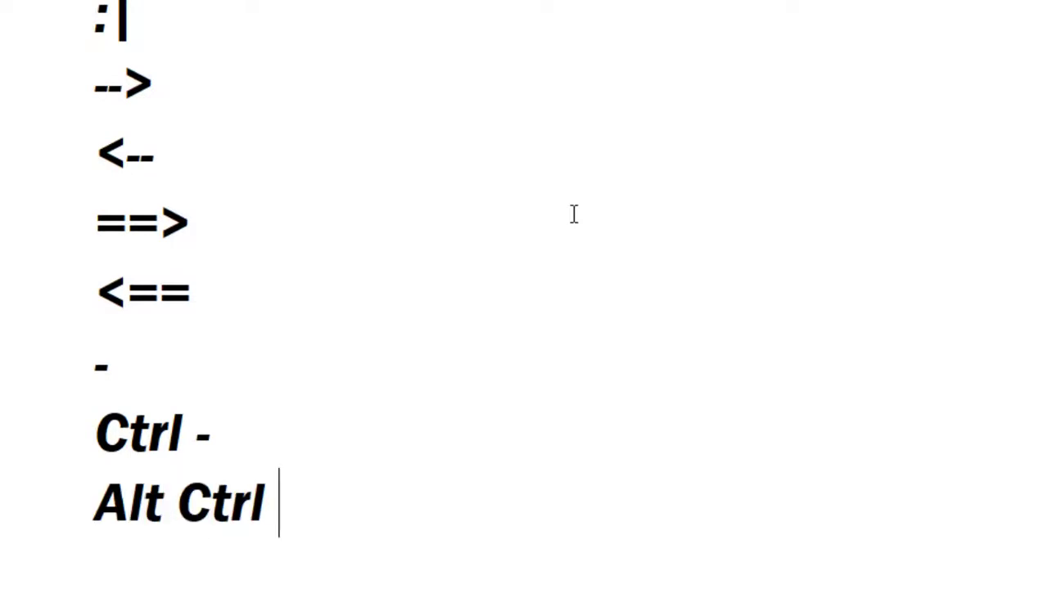
{"action": "type", "text": "-"}
{"action": "key", "text": "Return"}
{"action": "key", "text": "Return"}
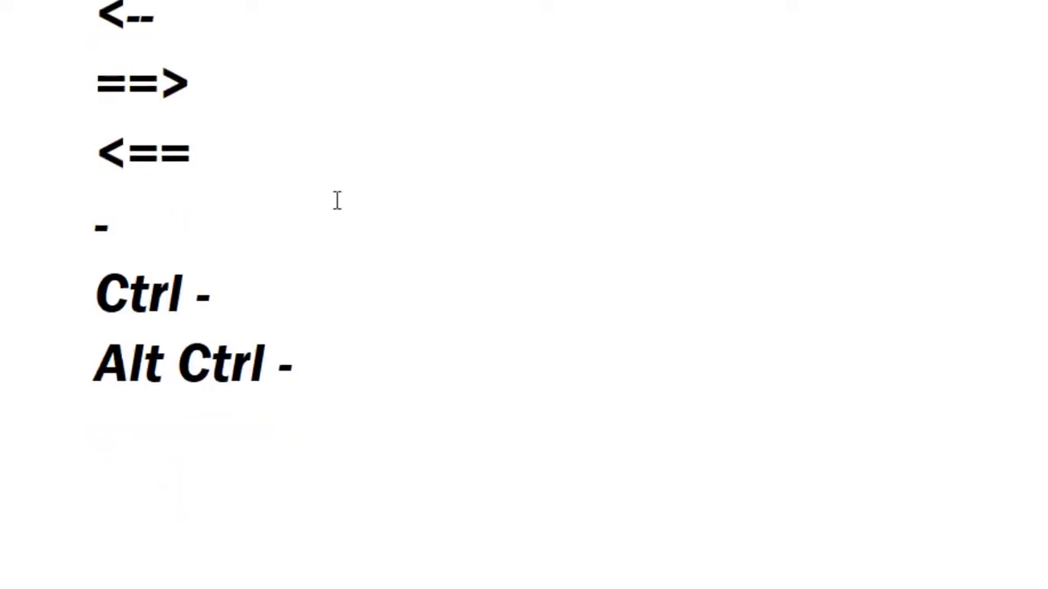
Step: Append (Number Pad) to the Ctrl - and Alt Ctrl - entries in the notes
{"action": "left_click", "coordinate": [255, 288]}
{"action": "type", "text": "(N"}
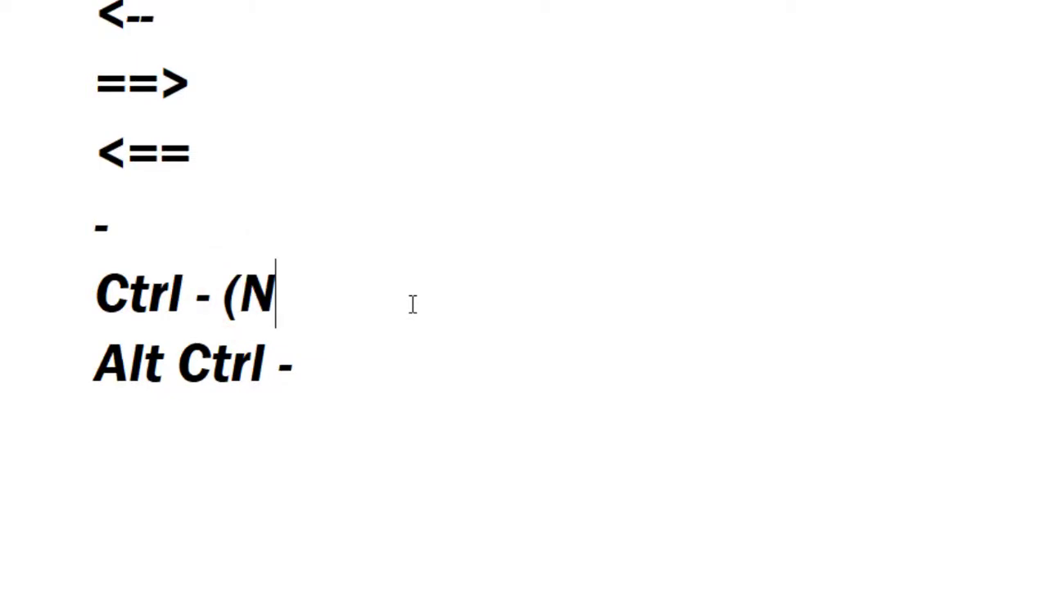
{"action": "type", "text": "umber Pad)"}
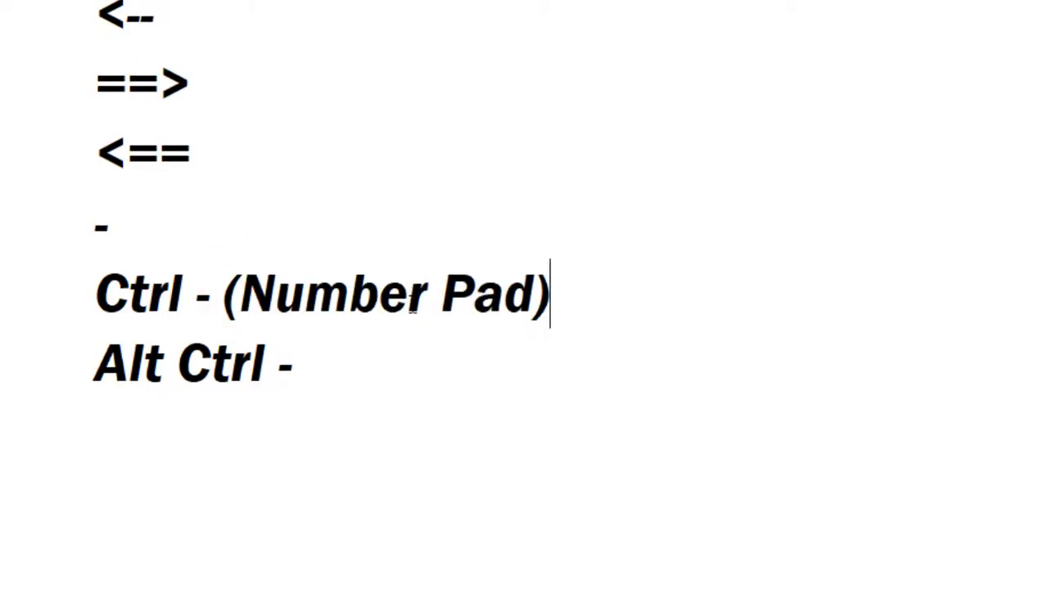
{"action": "key", "text": "Down"}
{"action": "type", "text": "(Num"}
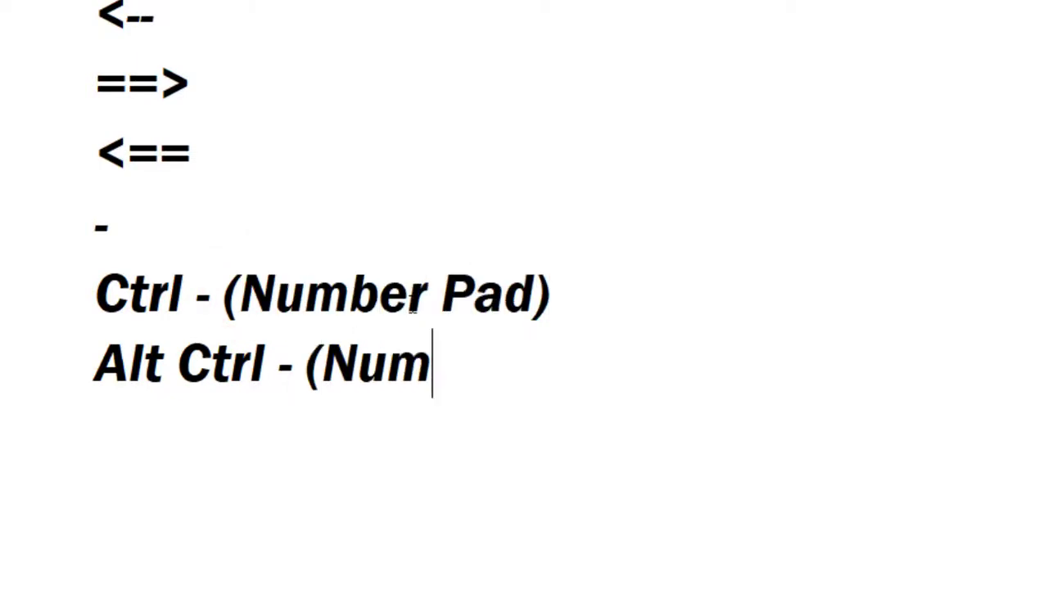
{"action": "type", "text": "ber Pad)"}
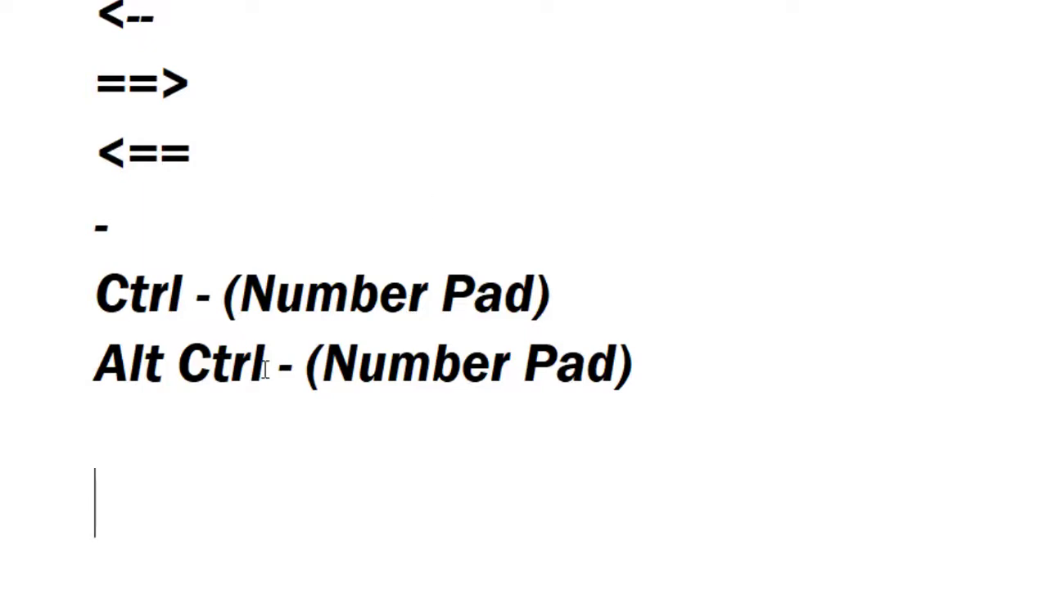
Step: Review the dash shortcuts, the Insert Symbol shortcut and the face and arrow codes recorded in the notes
{"action": "double_click", "coordinate": [101, 233]}
{"action": "left_click", "coordinate": [150, 294]}
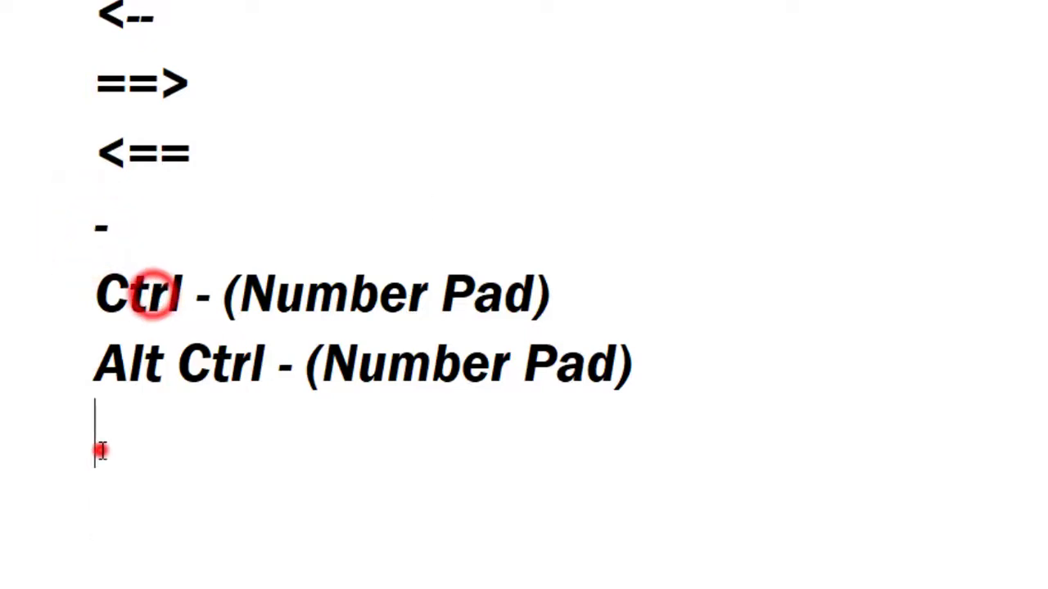
{"action": "left_click", "coordinate": [112, 451]}
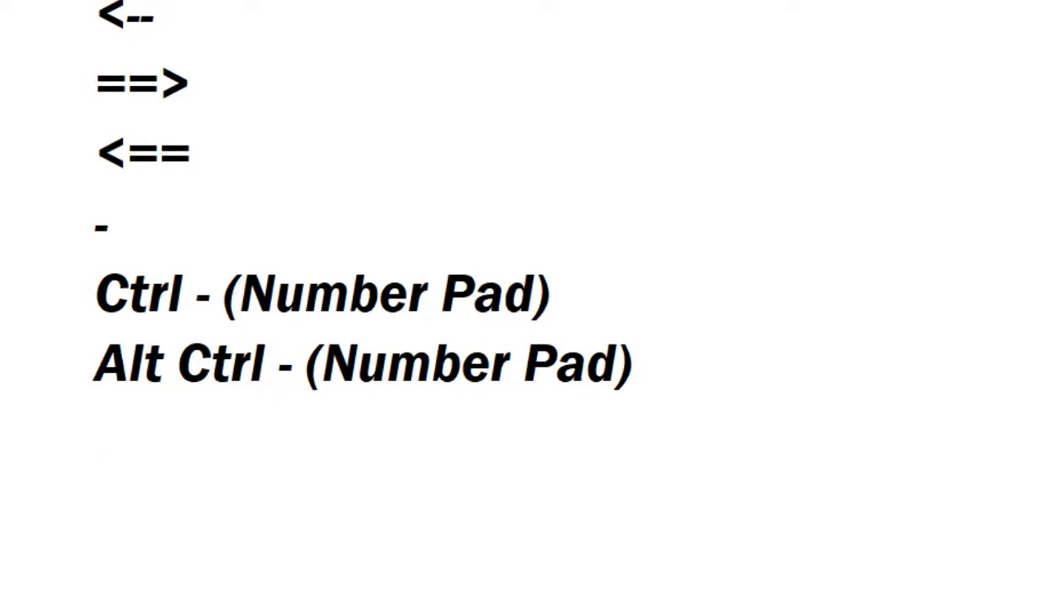
{"action": "left_click_drag", "start_coordinate": [95, 0], "coordinate": [696, 409]}
{"action": "left_click", "coordinate": [172, 467]}
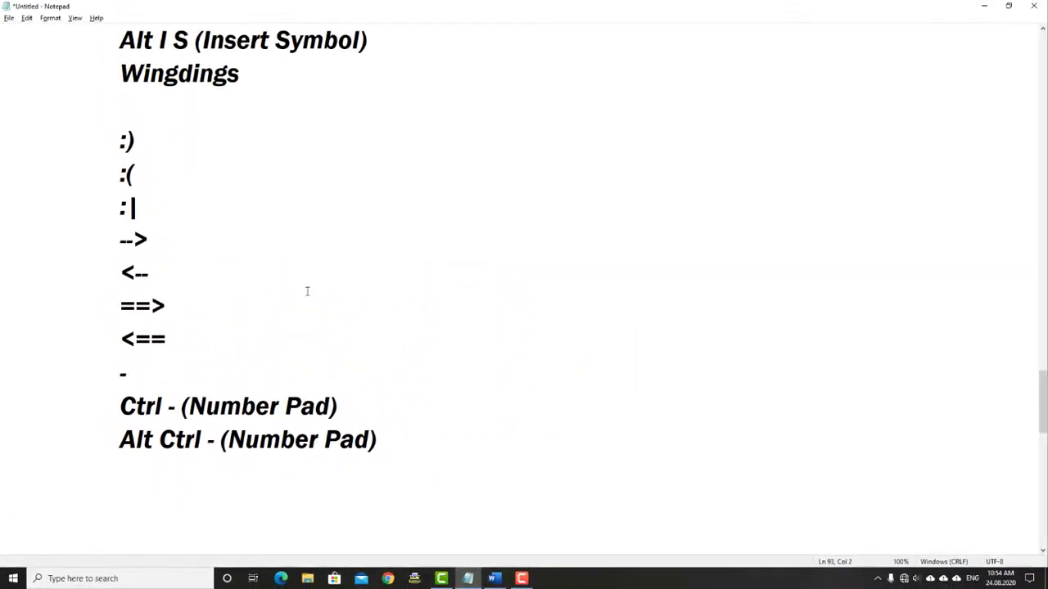
{"action": "scroll", "coordinate": [307, 291], "scroll_direction": "up", "scroll_amount": 2}
{"action": "scroll", "coordinate": [307, 291], "scroll_direction": "down", "scroll_amount": 2}
{"action": "left_click_drag", "start_coordinate": [190, 40], "coordinate": [122, 40]}
{"action": "left_click", "coordinate": [176, 153]}
{"action": "left_click_drag", "start_coordinate": [124, 133], "coordinate": [180, 339]}
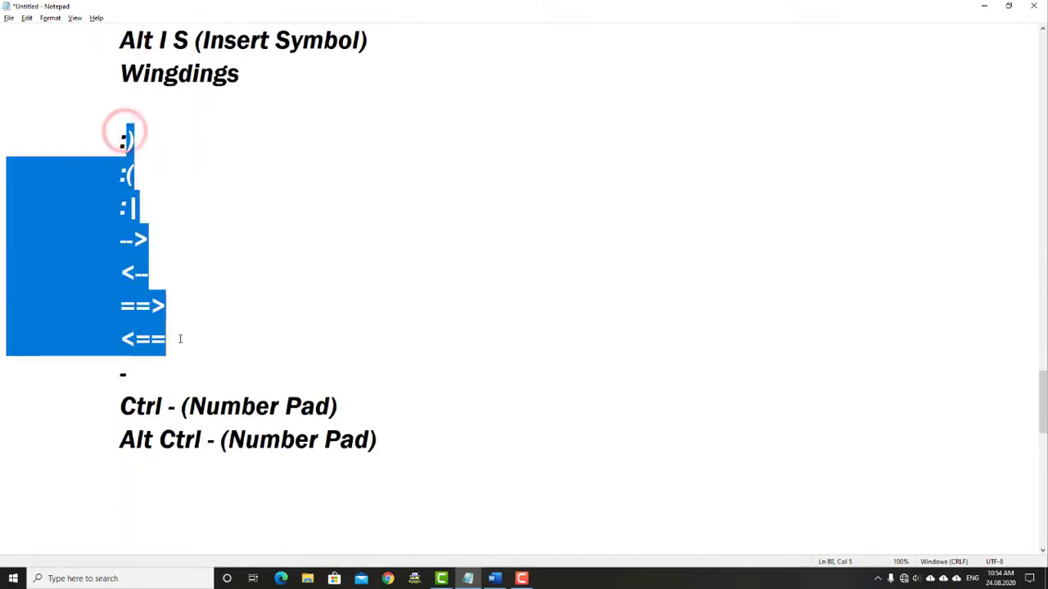
{"action": "left_click", "coordinate": [142, 481]}
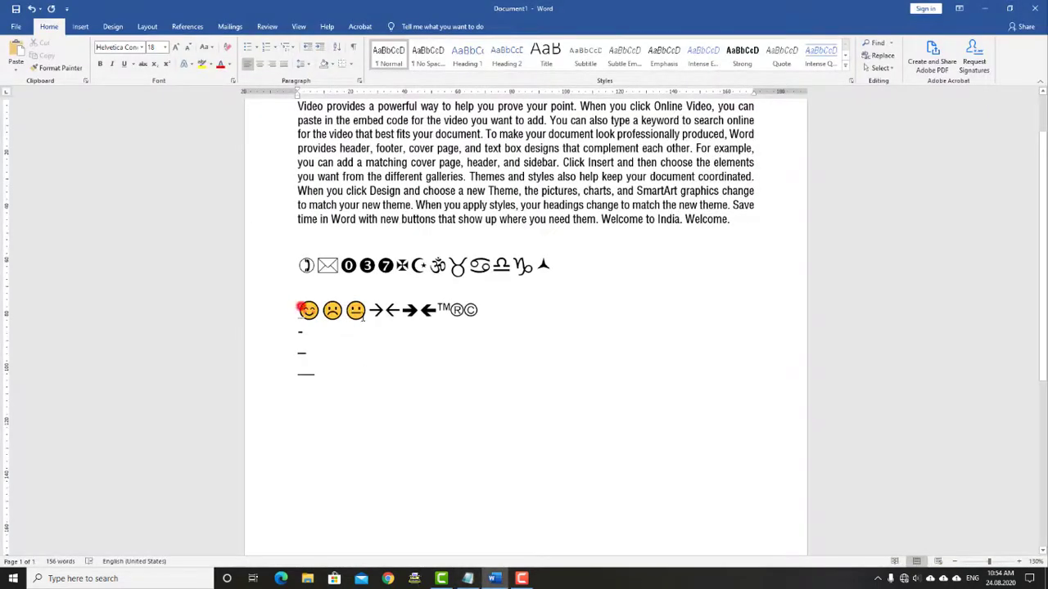
Step: Switch to Word and place the insertion point on the blank line below the em dash
{"action": "left_click_drag", "start_coordinate": [363, 318], "coordinate": [303, 401]}
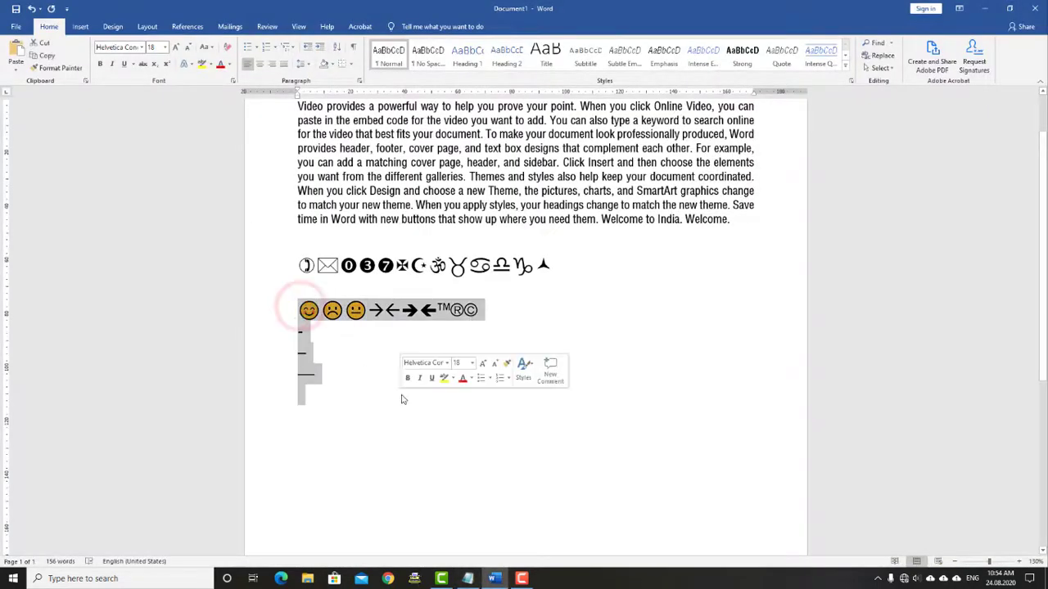
{"action": "left_click", "coordinate": [310, 423]}
{"action": "key", "text": "BackSpace"}
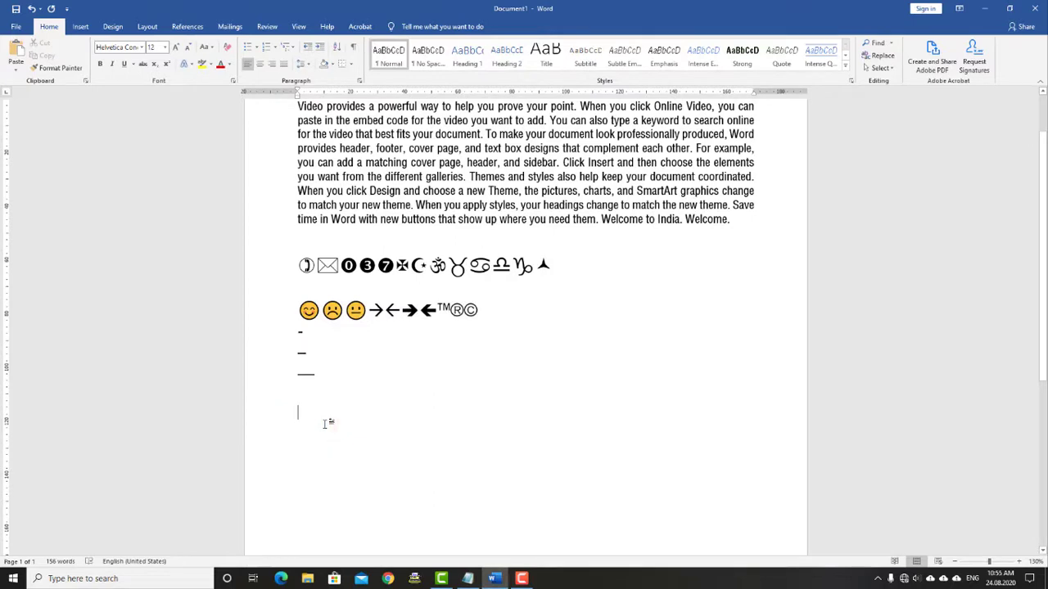
Step: Switch back to Notepad and add the heading Insert Picture From File below the dash shortcuts, followed by a new line
{"action": "key", "text": "alt+Tab"}
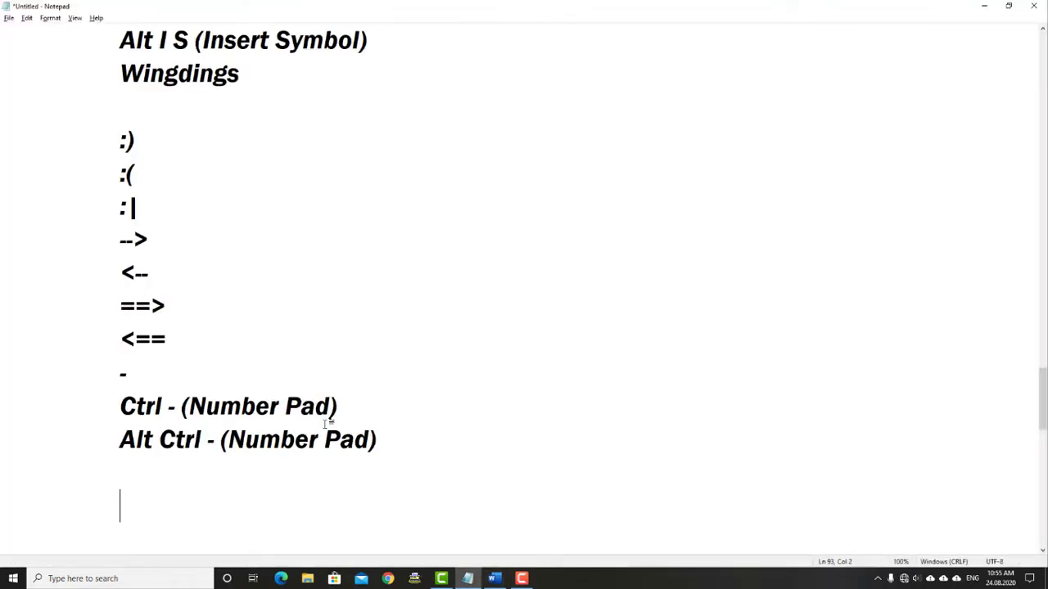
{"action": "type", "text": "Picture"}
{"action": "key", "text": "Return"}
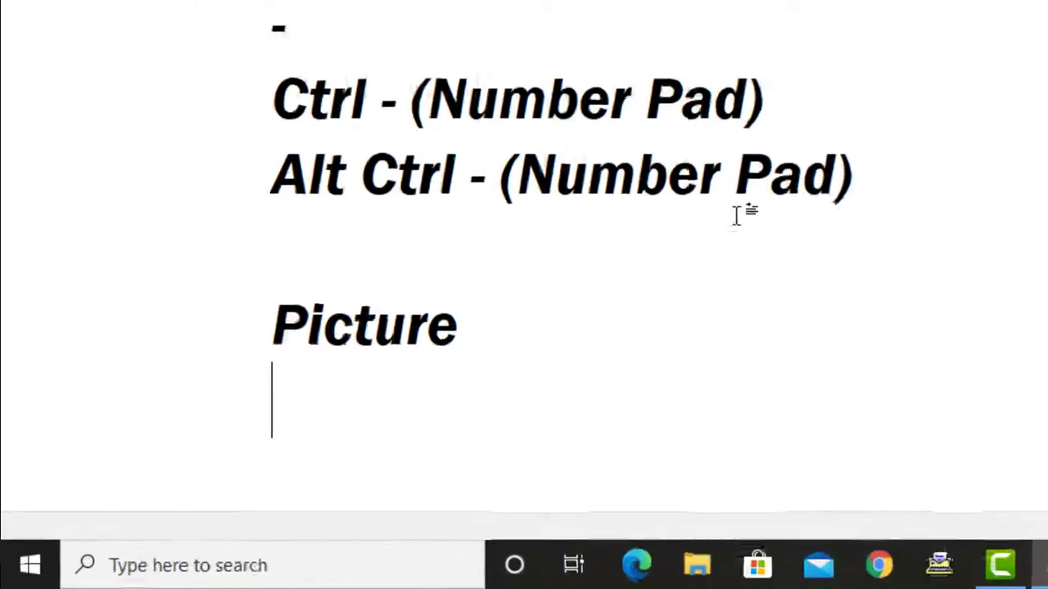
{"action": "key", "text": "Up"}
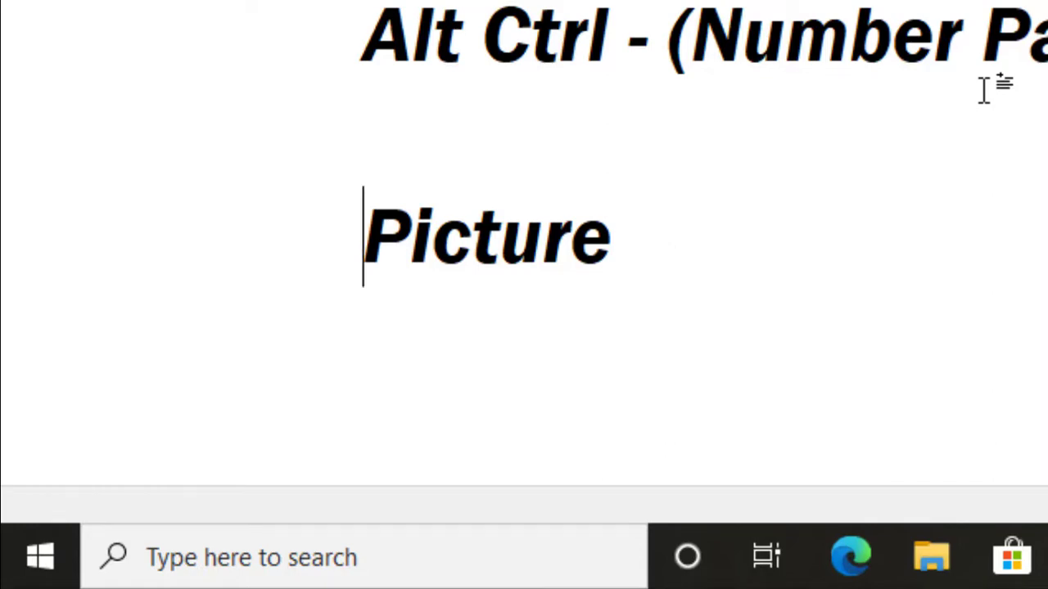
{"action": "type", "text": "Insert Picture "}
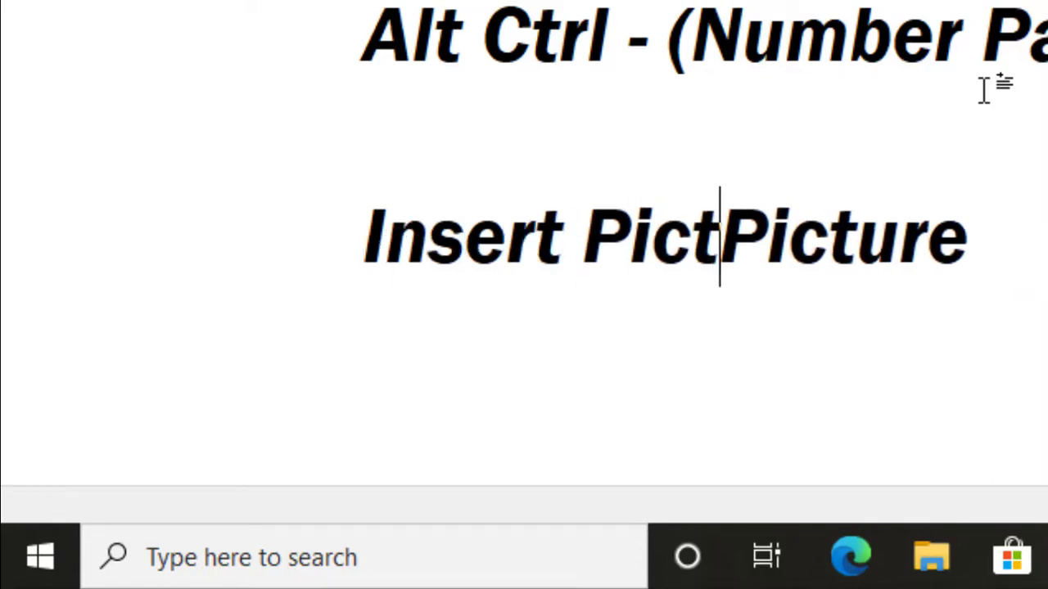
{"action": "type", "text": "From File"}
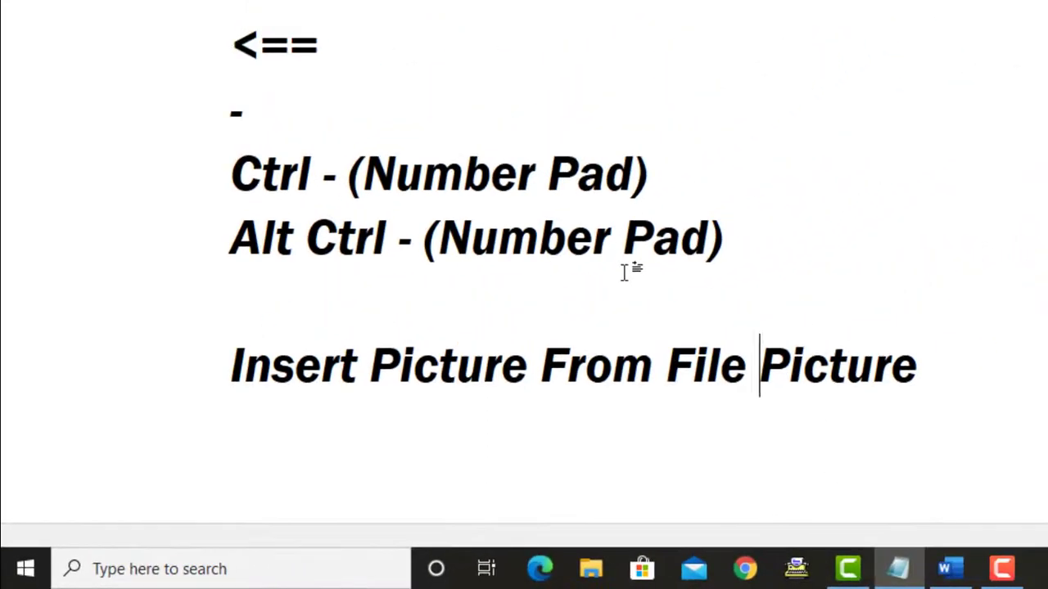
{"action": "key", "text": "shift+End"}
{"action": "key", "text": "Delete"}
{"action": "key", "text": "BackSpace"}
{"action": "key", "text": "Return"}
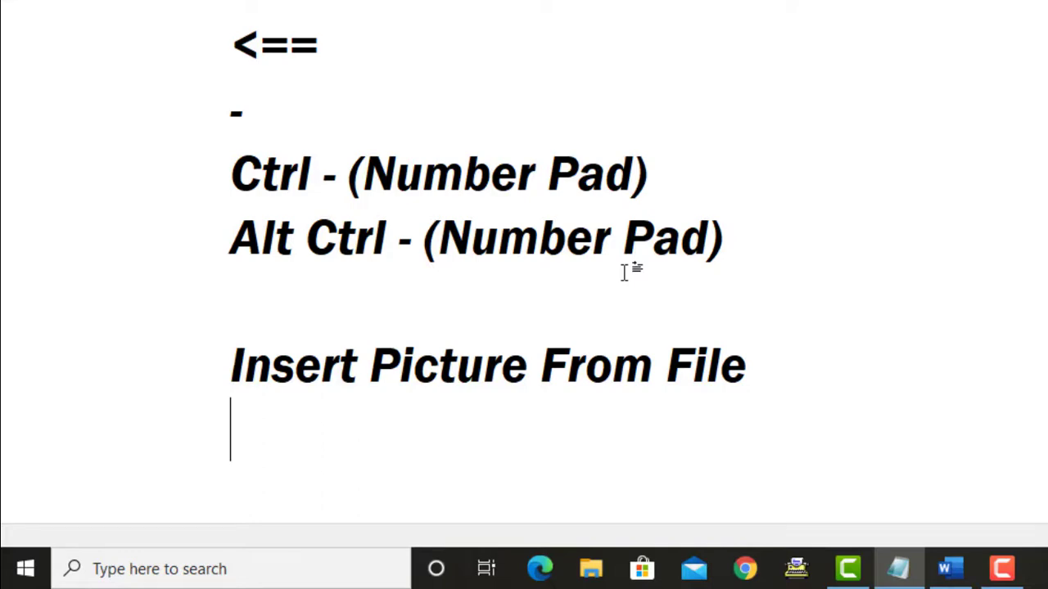
Step: Record the shortcut Alt I P F under the Insert Picture From File heading and start a new line
{"action": "type", "text": "Alt I P F"}
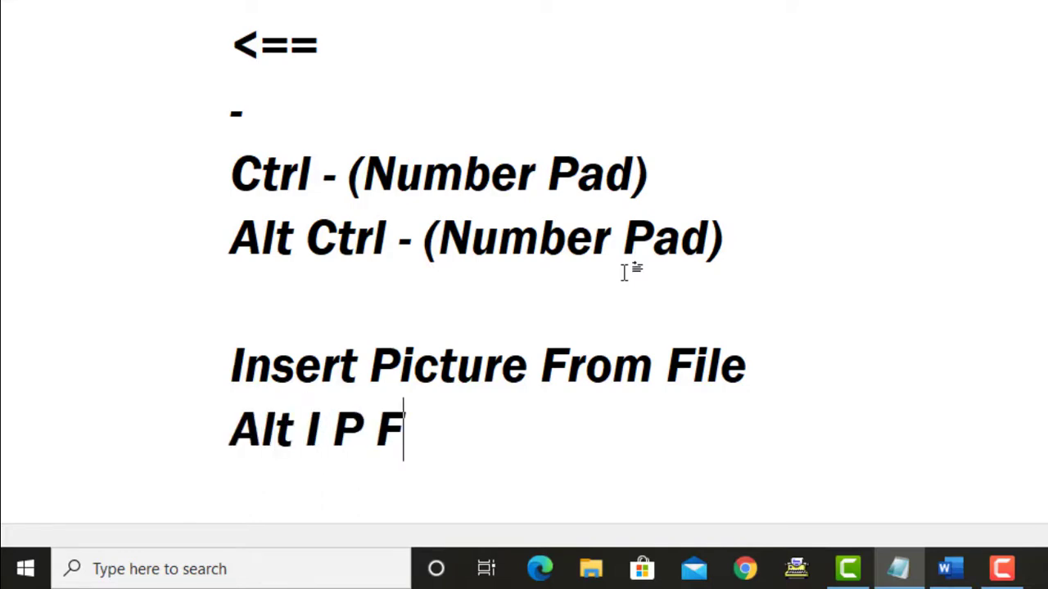
{"action": "key", "text": "Return"}
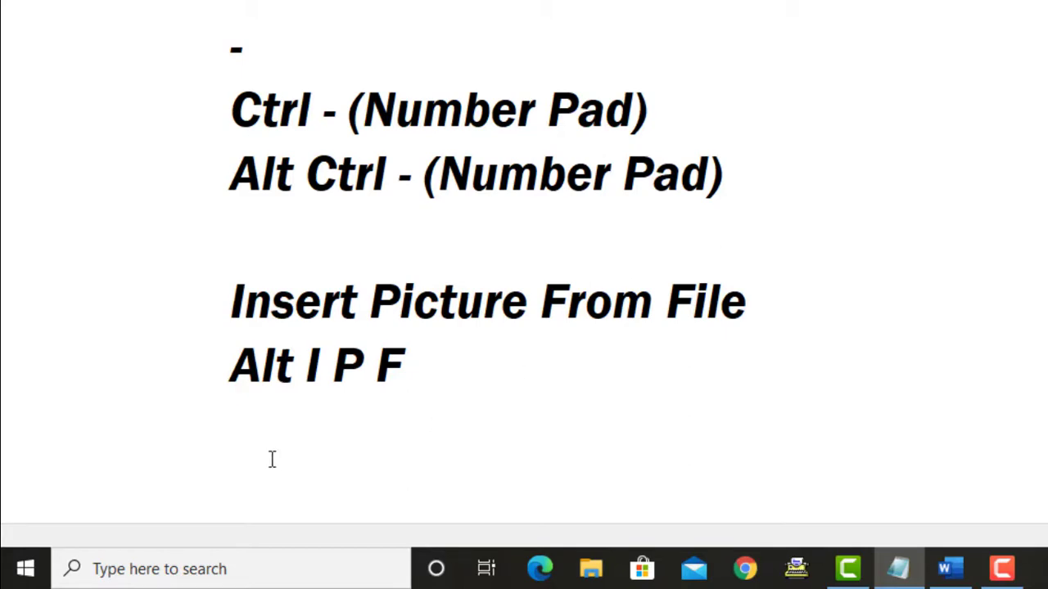
{"action": "double_click", "coordinate": [314, 364]}
{"action": "double_click", "coordinate": [350, 365]}
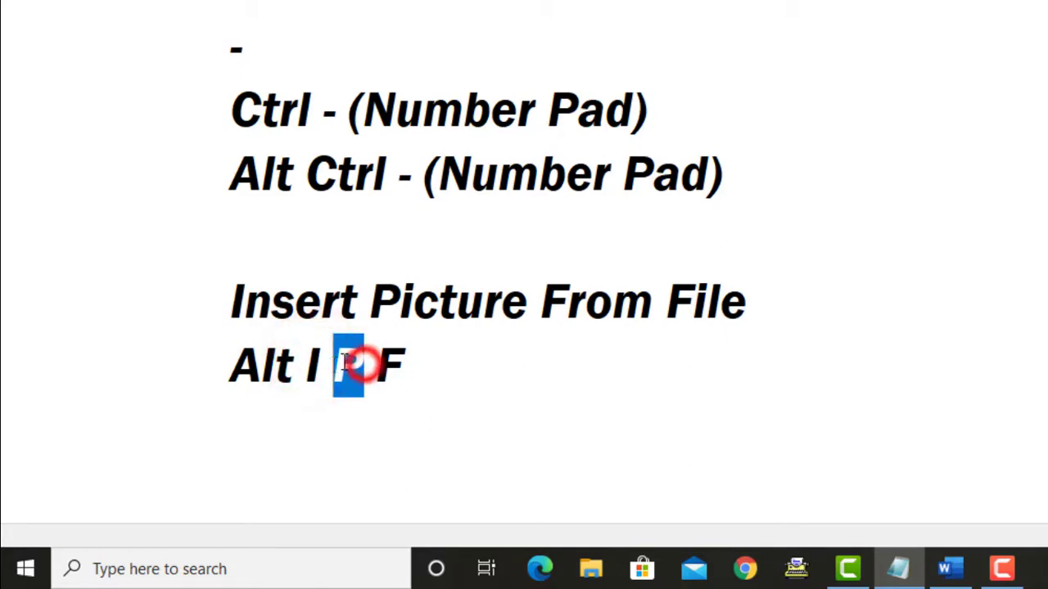
{"action": "double_click", "coordinate": [397, 363]}
{"action": "left_click", "coordinate": [245, 432]}
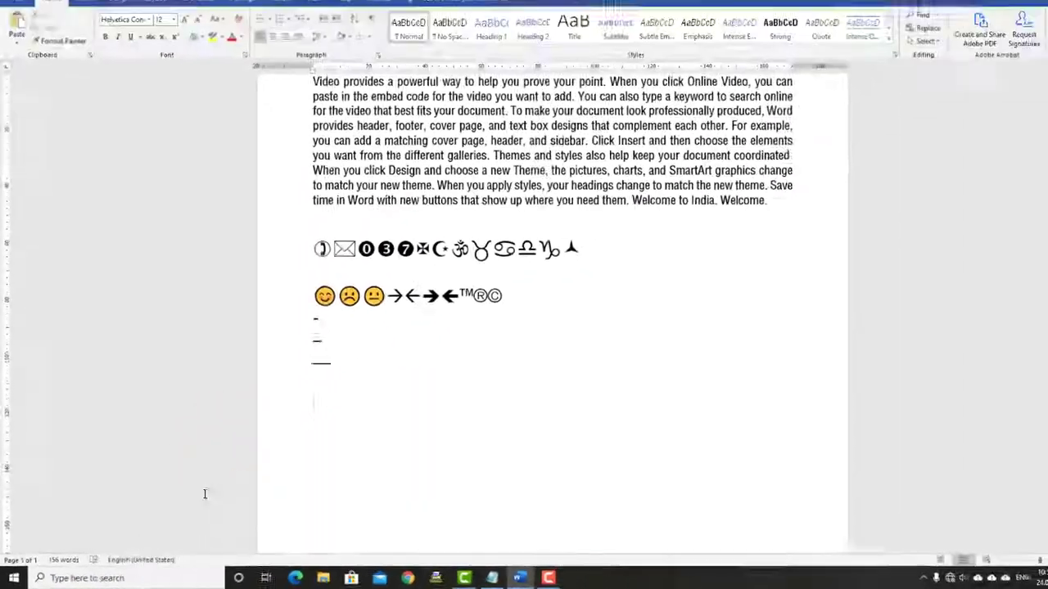
Step: Switch to Word and insert the autumn tree picture from the HD Images folder on the blank line below the em dash
{"action": "key", "text": "alt+i"}
{"action": "key", "text": "p"}
{"action": "key", "text": "f"}
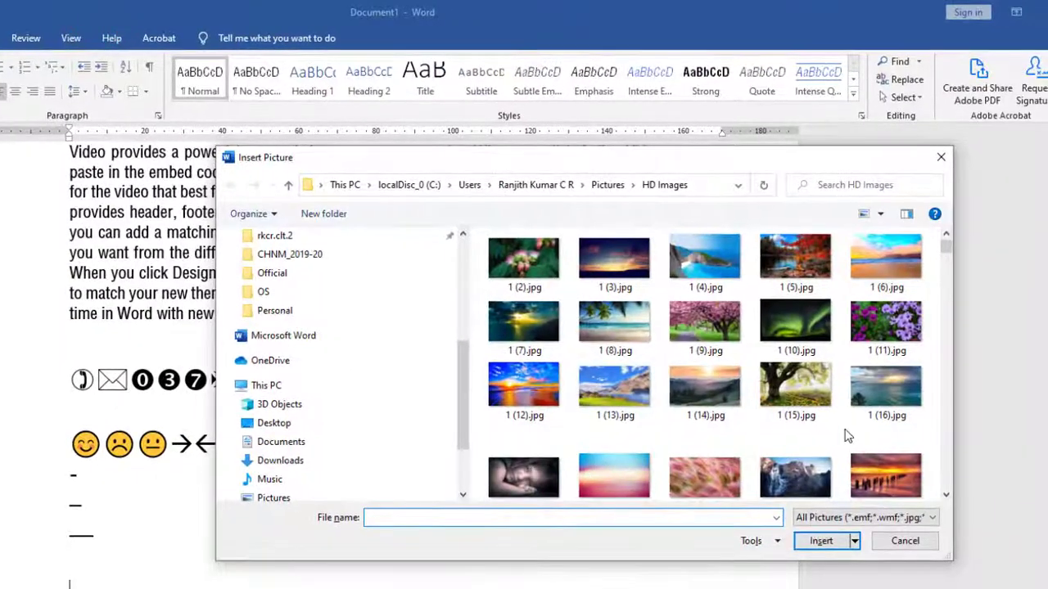
{"action": "left_click", "coordinate": [1019, 499]}
{"action": "left_click", "coordinate": [821, 540]}
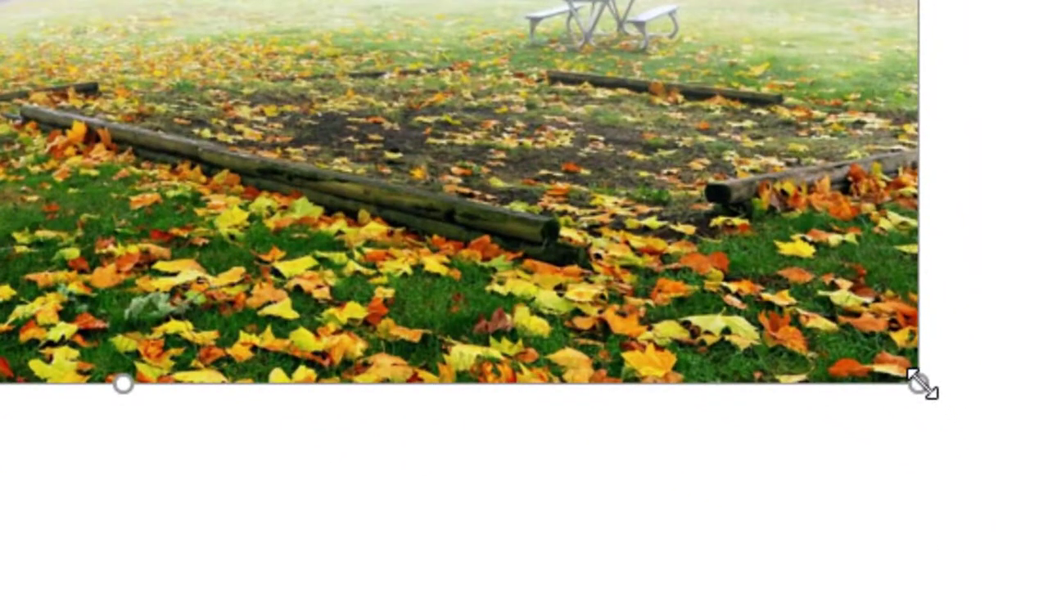
Step: Shrink the tree picture proportionally, then narrow and shorten it to about 40 mm wide and 30 mm high
{"action": "left_click_drag", "start_coordinate": [918, 384], "coordinate": [686, 311]}
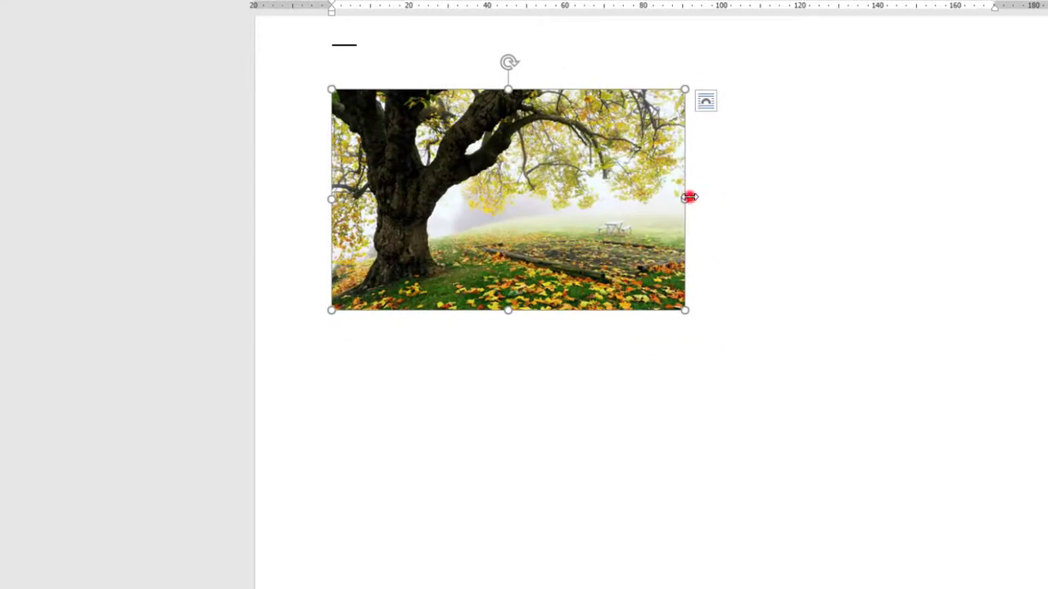
{"action": "left_click_drag", "start_coordinate": [689, 197], "coordinate": [552, 197]}
{"action": "left_click_drag", "start_coordinate": [330, 199], "coordinate": [400, 202]}
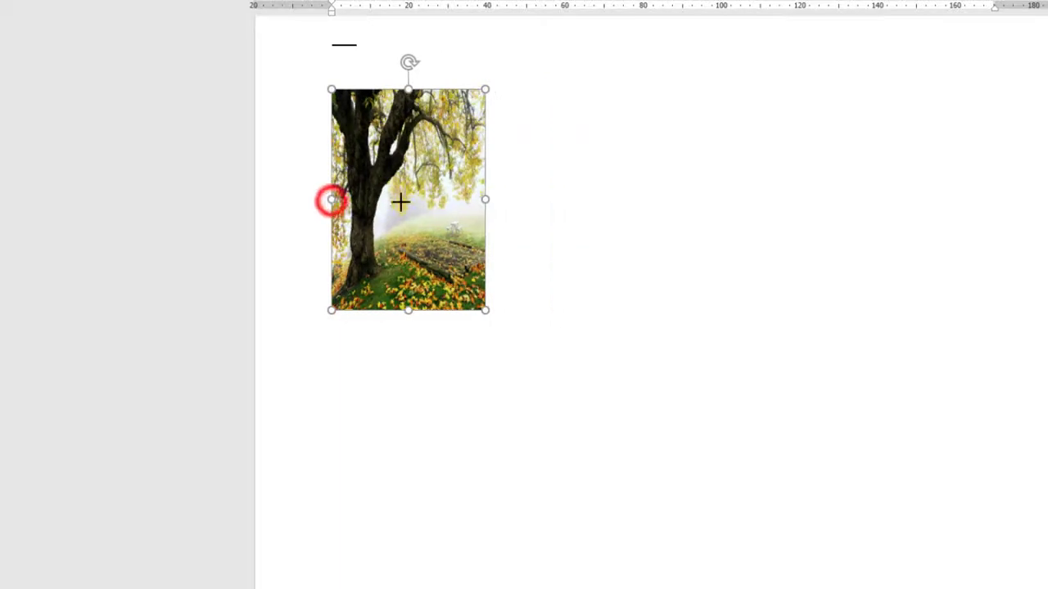
{"action": "left_click_drag", "start_coordinate": [408, 310], "coordinate": [409, 205]}
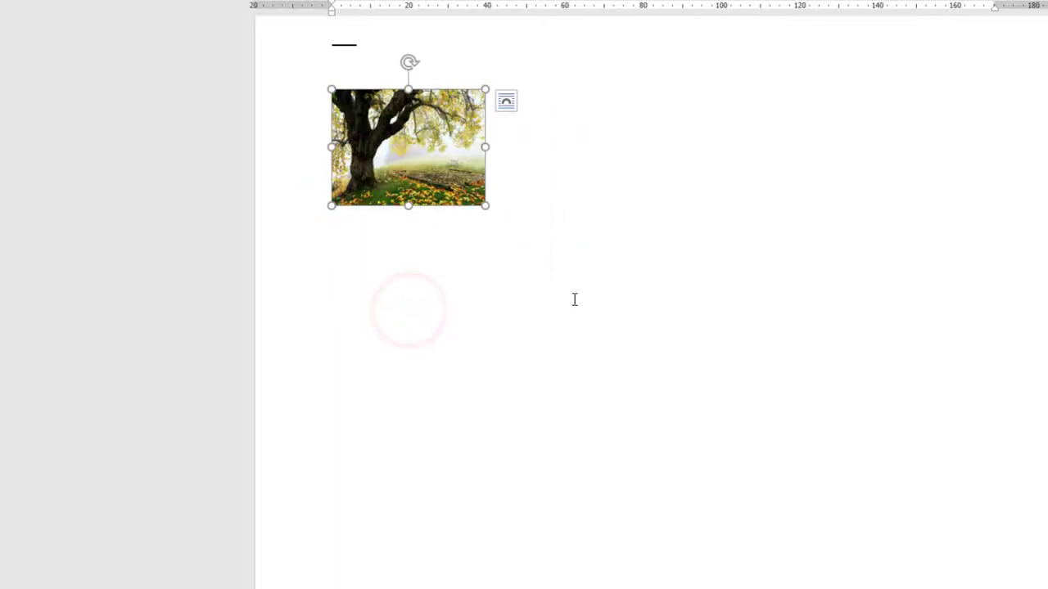
Step: Show the tree picture's layout options, then delete the picture from the document
{"action": "scroll", "coordinate": [658, 290], "scroll_direction": "up", "scroll_amount": 6}
{"action": "scroll", "coordinate": [655, 290], "scroll_direction": "down", "scroll_amount": 4}
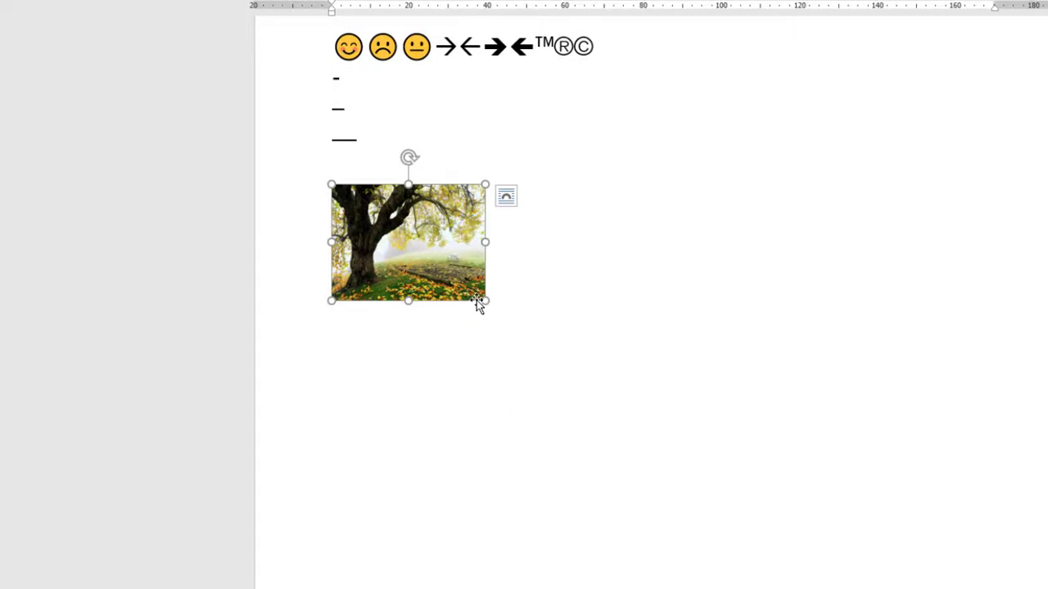
{"action": "key", "text": "ctrl"}
{"action": "key", "text": "ctrl"}
{"action": "key", "text": "ctrl"}
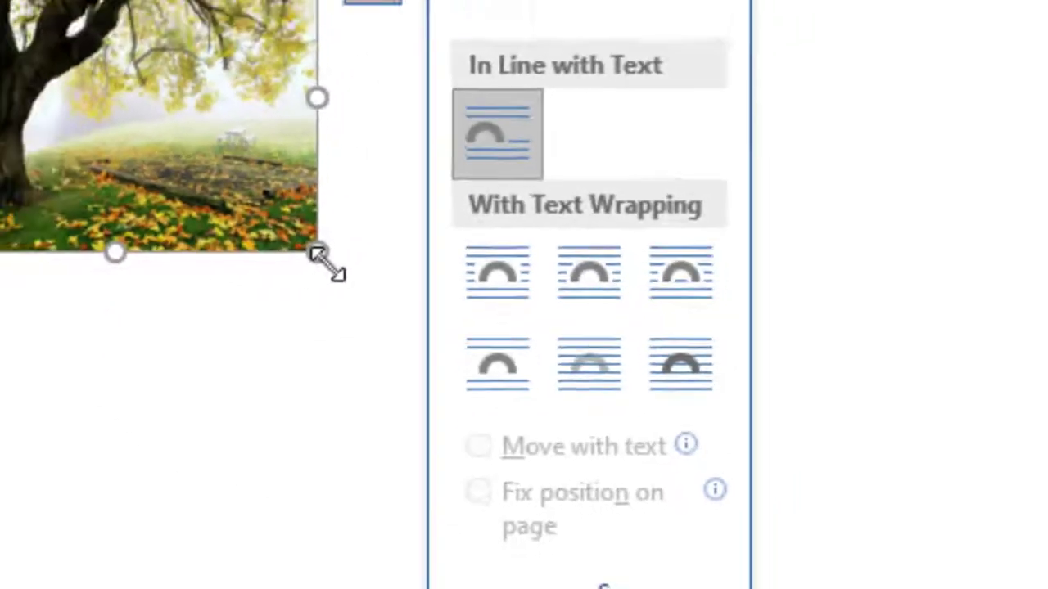
{"action": "left_click_drag", "start_coordinate": [327, 264], "coordinate": [408, 293]}
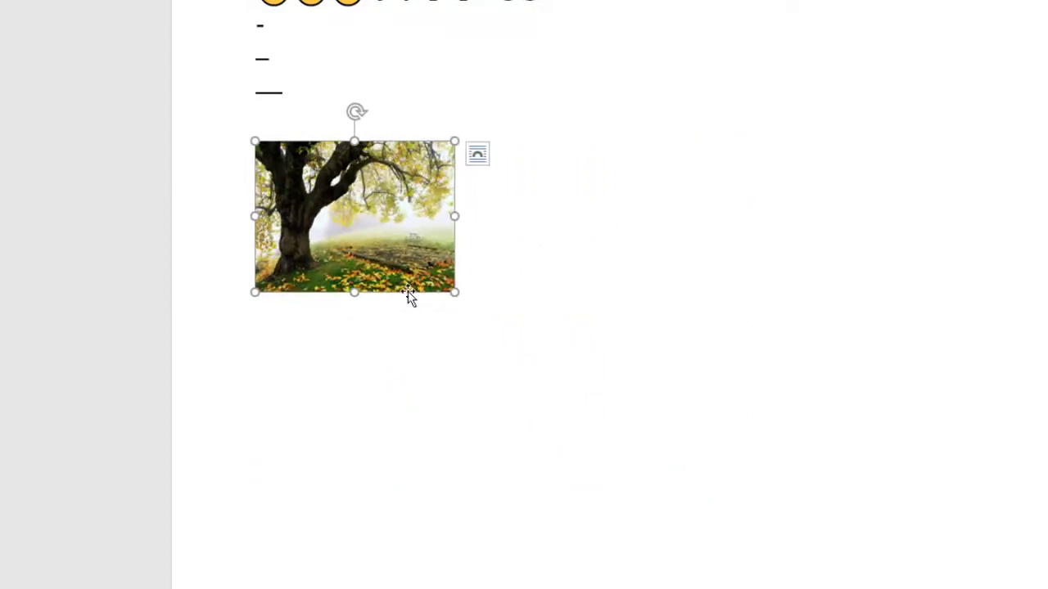
{"action": "key", "text": "Delete"}
Step: Insert the picture 1 (13).jpg stored on this device on the blank line below the em dash
{"action": "scroll", "coordinate": [415, 286], "scroll_direction": "up", "scroll_amount": 5}
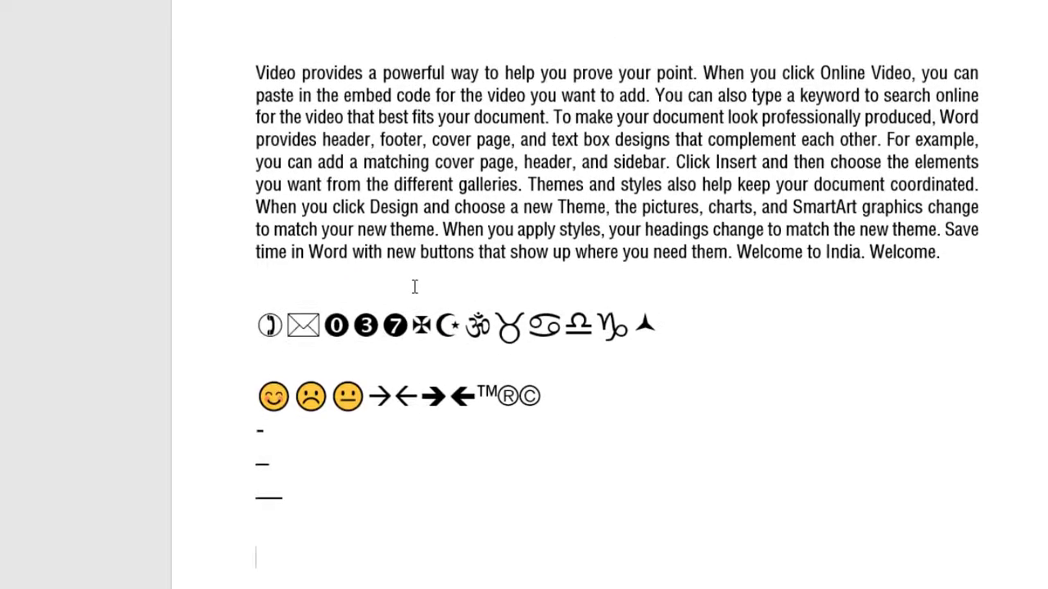
{"action": "scroll", "coordinate": [290, 524], "scroll_direction": "down", "scroll_amount": 3}
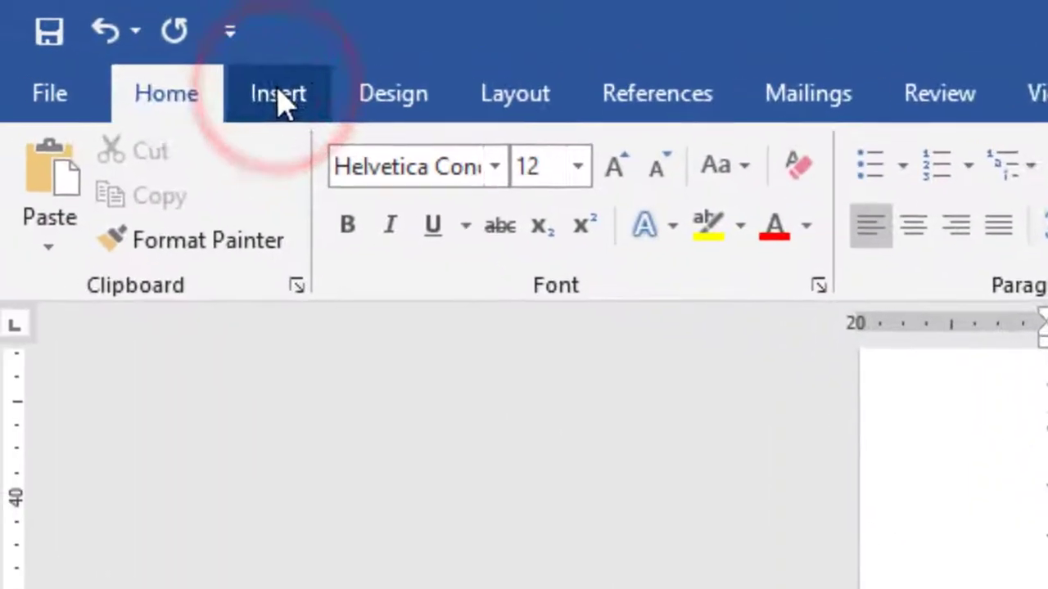
{"action": "left_click", "coordinate": [134, 14]}
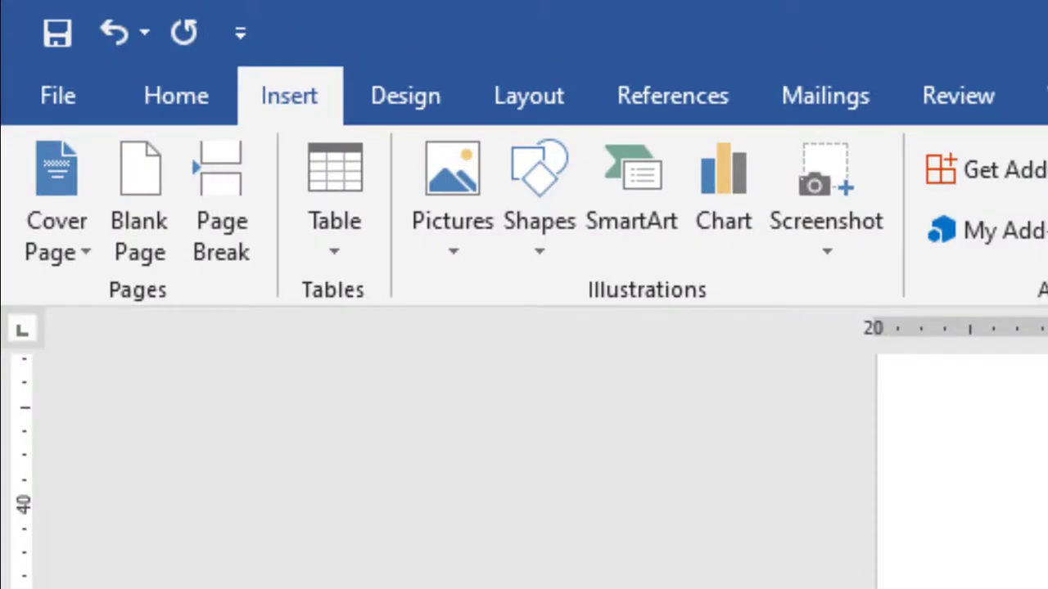
{"action": "left_click", "coordinate": [455, 255]}
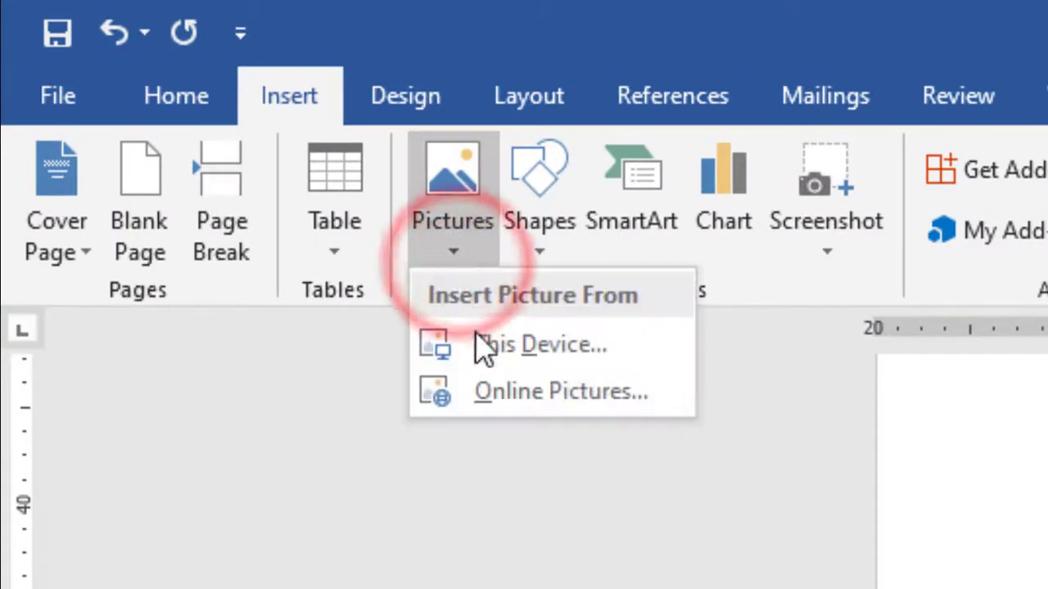
{"action": "left_click", "coordinate": [547, 354]}
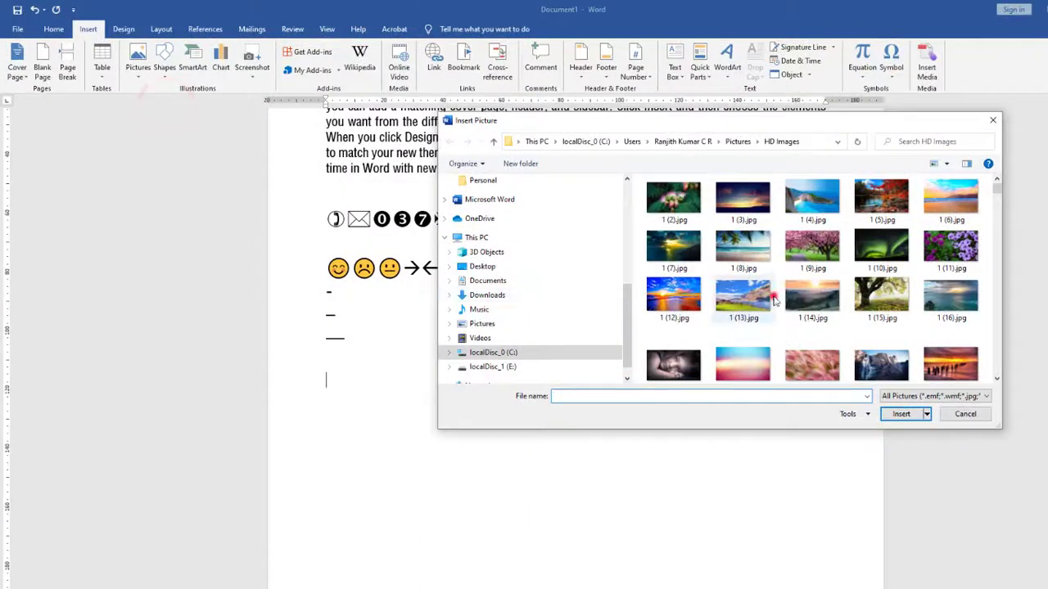
{"action": "left_click", "coordinate": [774, 300]}
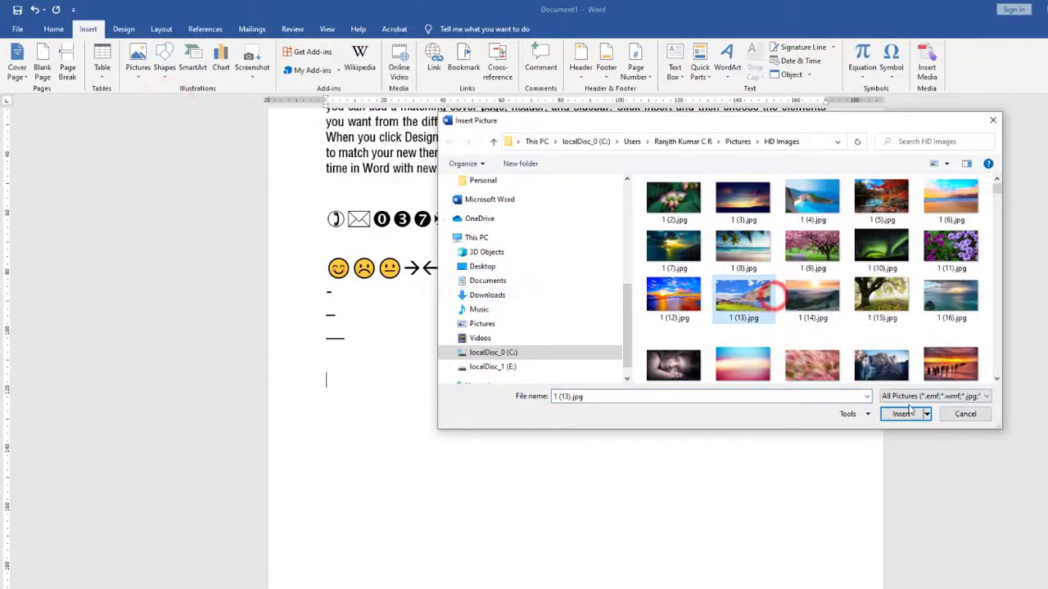
{"action": "left_click", "coordinate": [900, 413]}
{"action": "key", "text": "ctrl+v"}
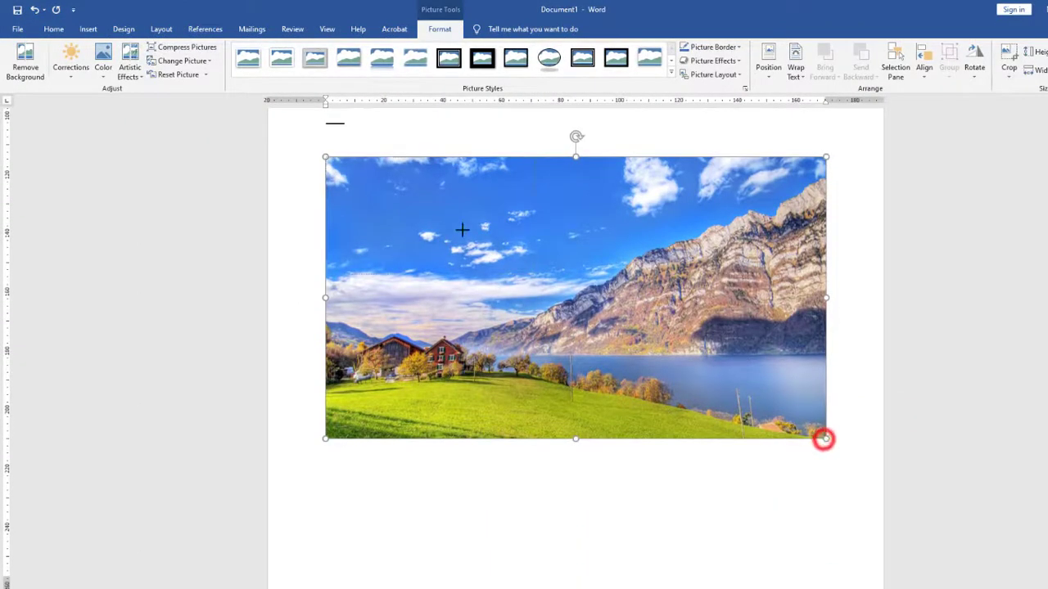
Step: Shrink the lake picture proportionally to about 57 mm wide, then delete it
{"action": "left_click_drag", "start_coordinate": [463, 230], "coordinate": [436, 252]}
{"action": "scroll", "coordinate": [557, 305], "scroll_direction": "up", "scroll_amount": 3}
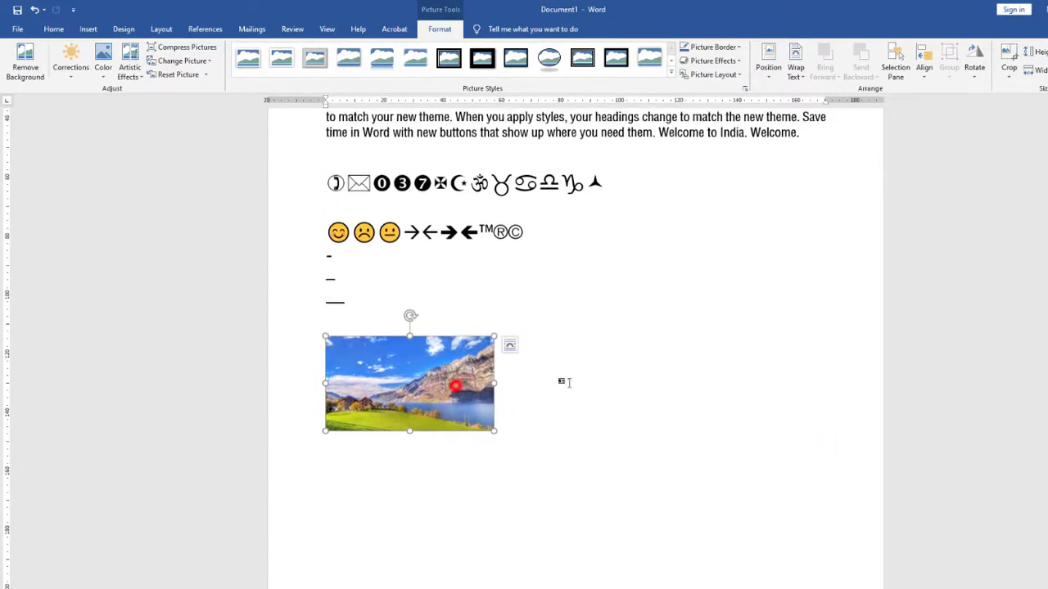
{"action": "key", "text": "Delete"}
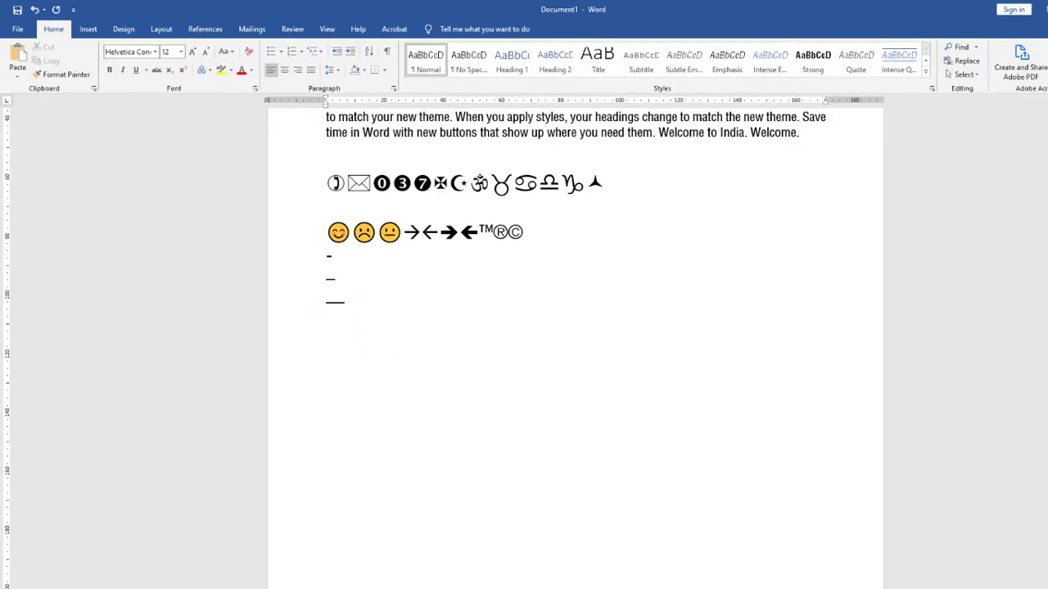
Step: Switch to Notepad and add the line (Insert > Picture > This Device...) below Alt I P F, followed by a blank line
{"action": "left_click", "coordinate": [466, 588]}
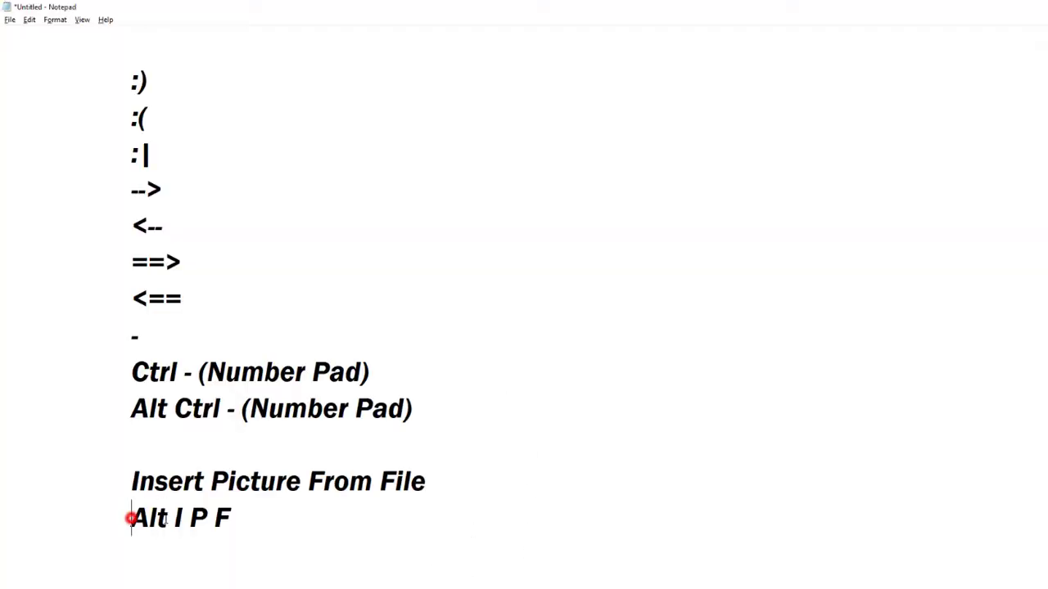
{"action": "left_click_drag", "start_coordinate": [131, 518], "coordinate": [238, 518]}
{"action": "left_click", "coordinate": [165, 556]}
{"action": "type", "text": "(Insert >"}
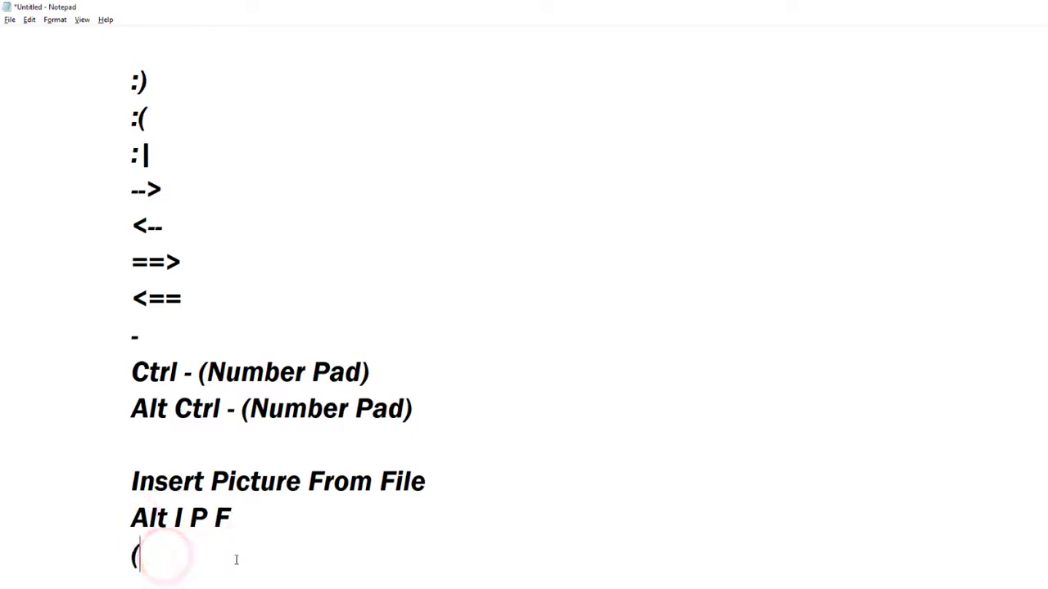
{"action": "type", "text": " Pic"}
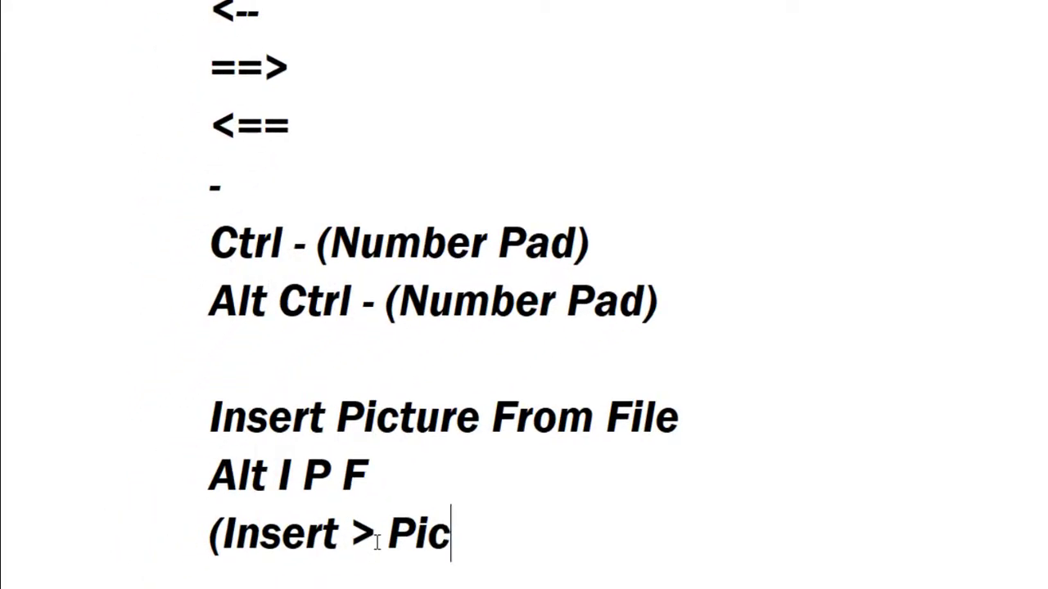
{"action": "type", "text": "uirure > "}
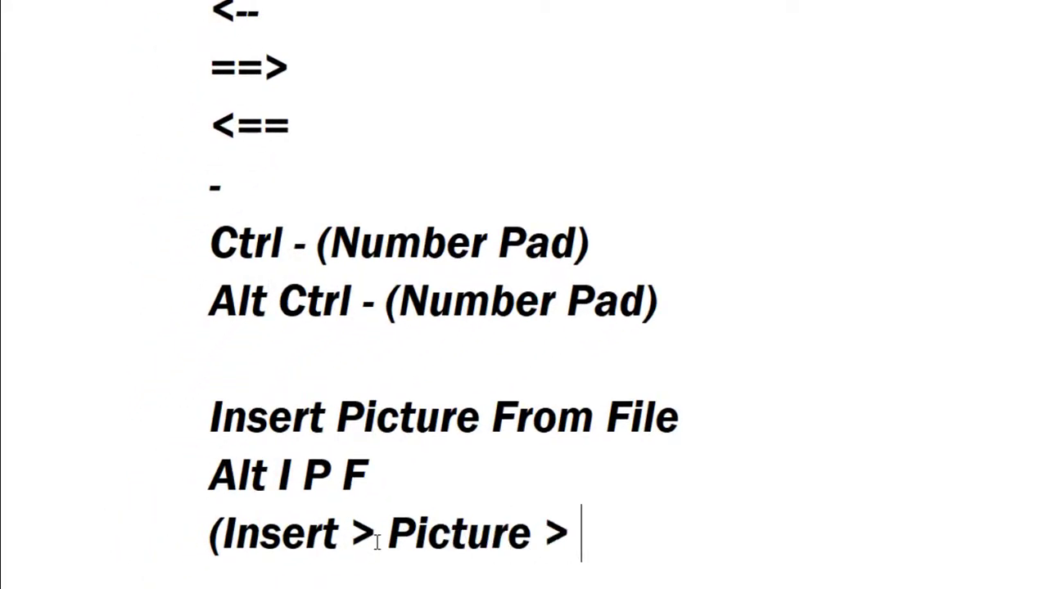
{"action": "type", "text": "Ths"}
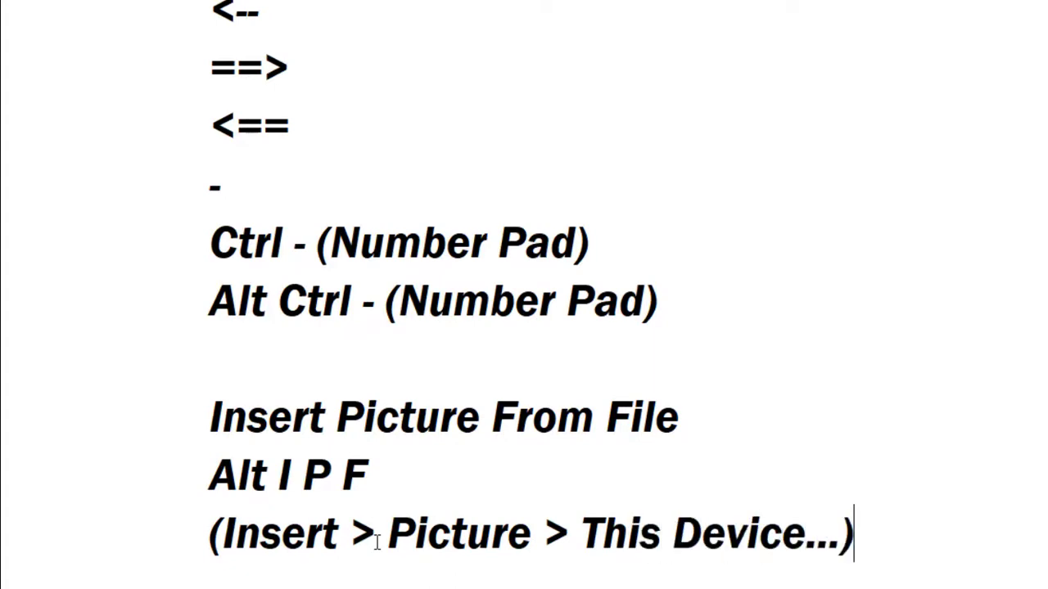
{"action": "key", "text": "Return"}
{"action": "key", "text": "Return"}
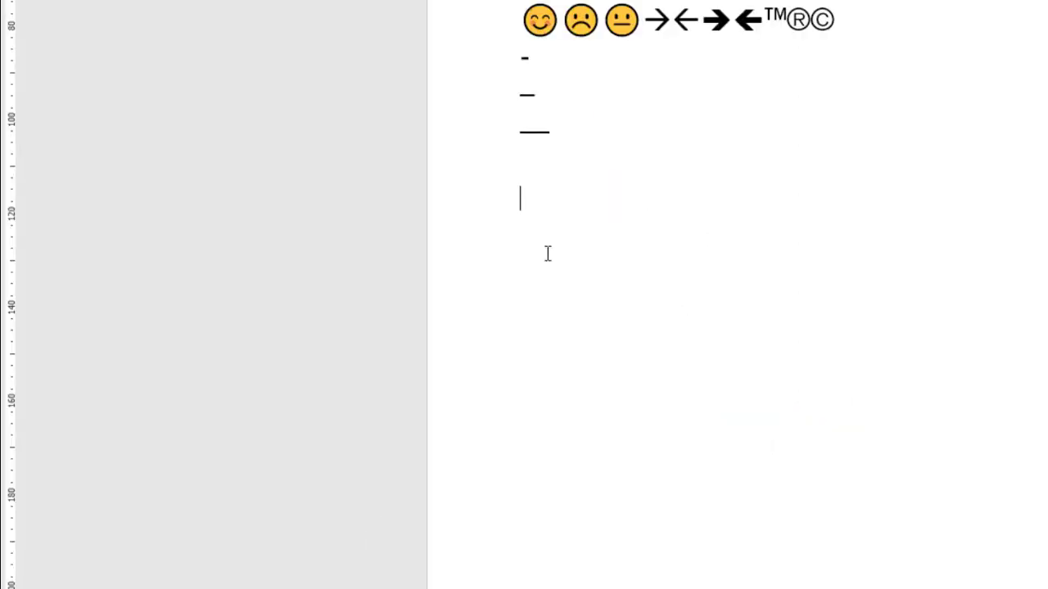
Step: Switch back to Word and delete the entire content of the document
{"action": "scroll", "coordinate": [548, 254], "scroll_direction": "up", "scroll_amount": 4}
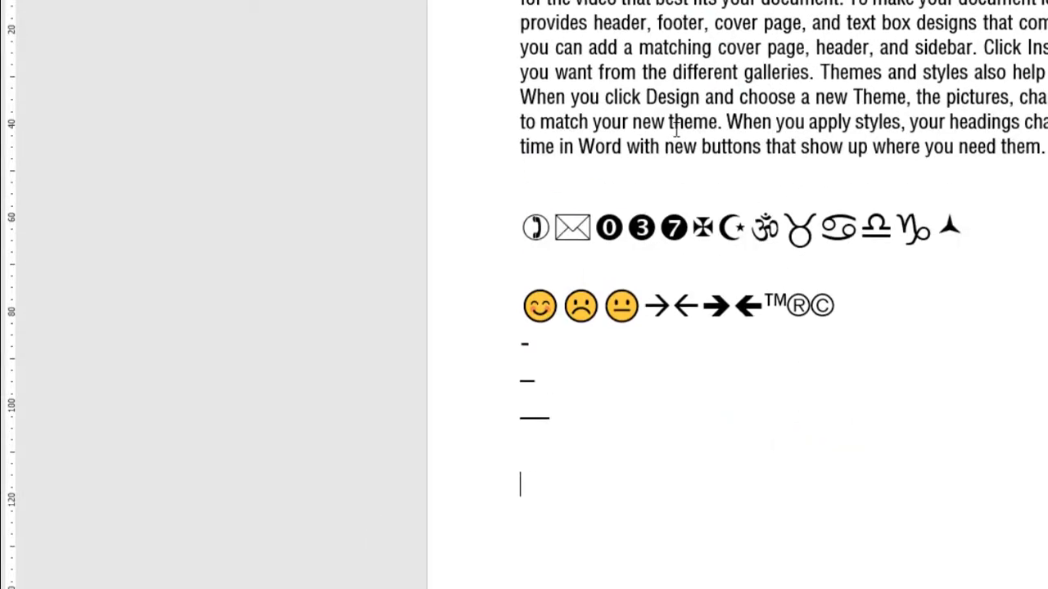
{"action": "key", "text": "ctrl+a"}
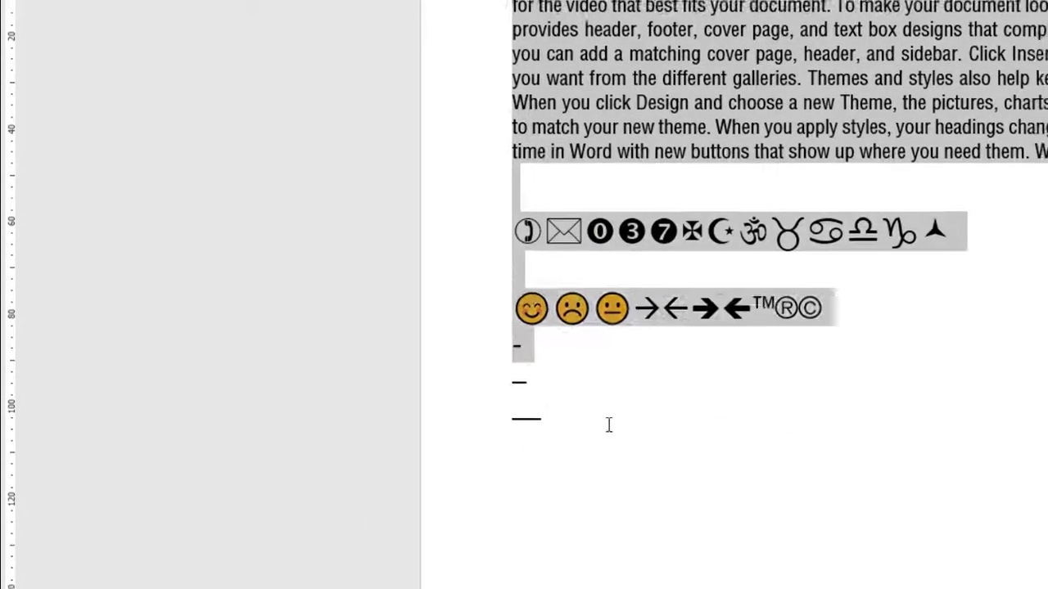
{"action": "key", "text": "Delete"}
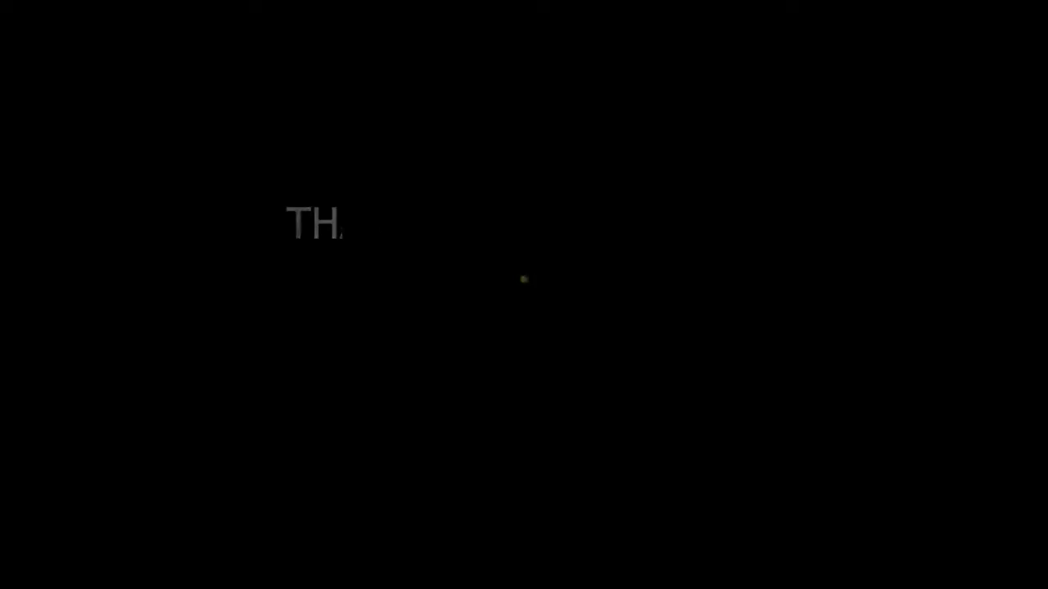